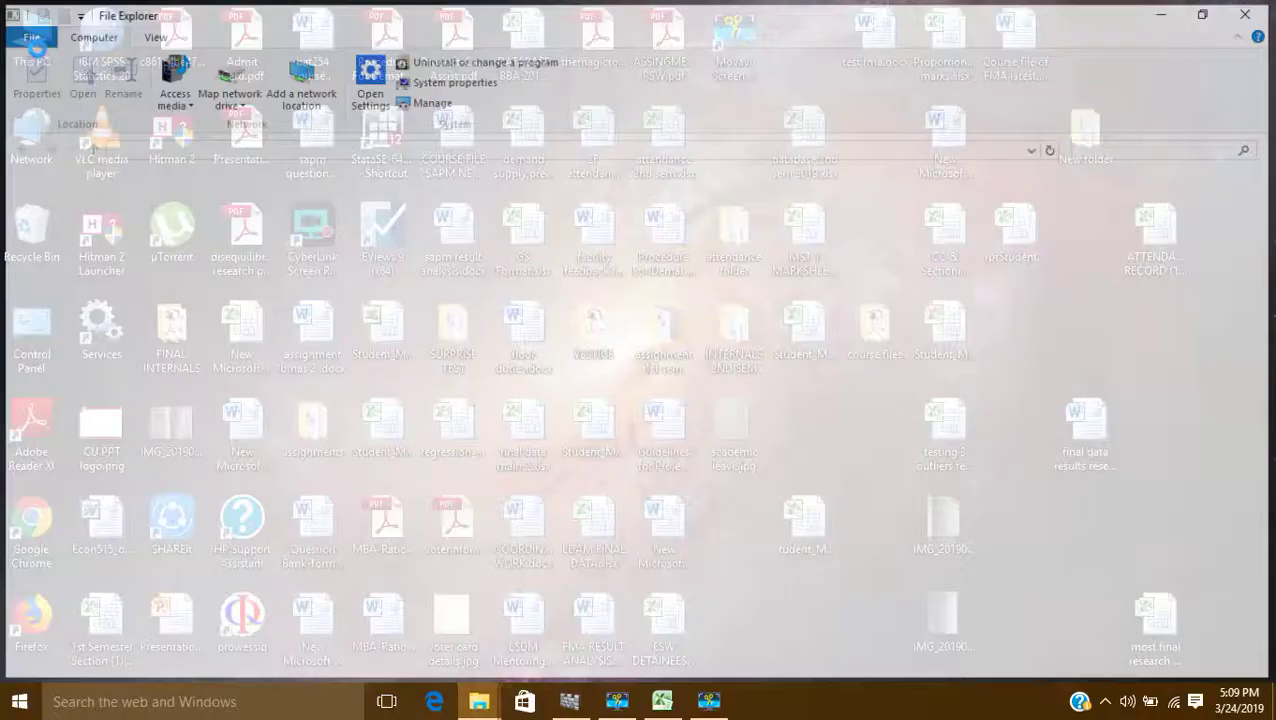
Open the workbook chemical industry.xlsx from the outputs folder on Local Disk (F:)
click(797, 362)
double_click(797, 362)
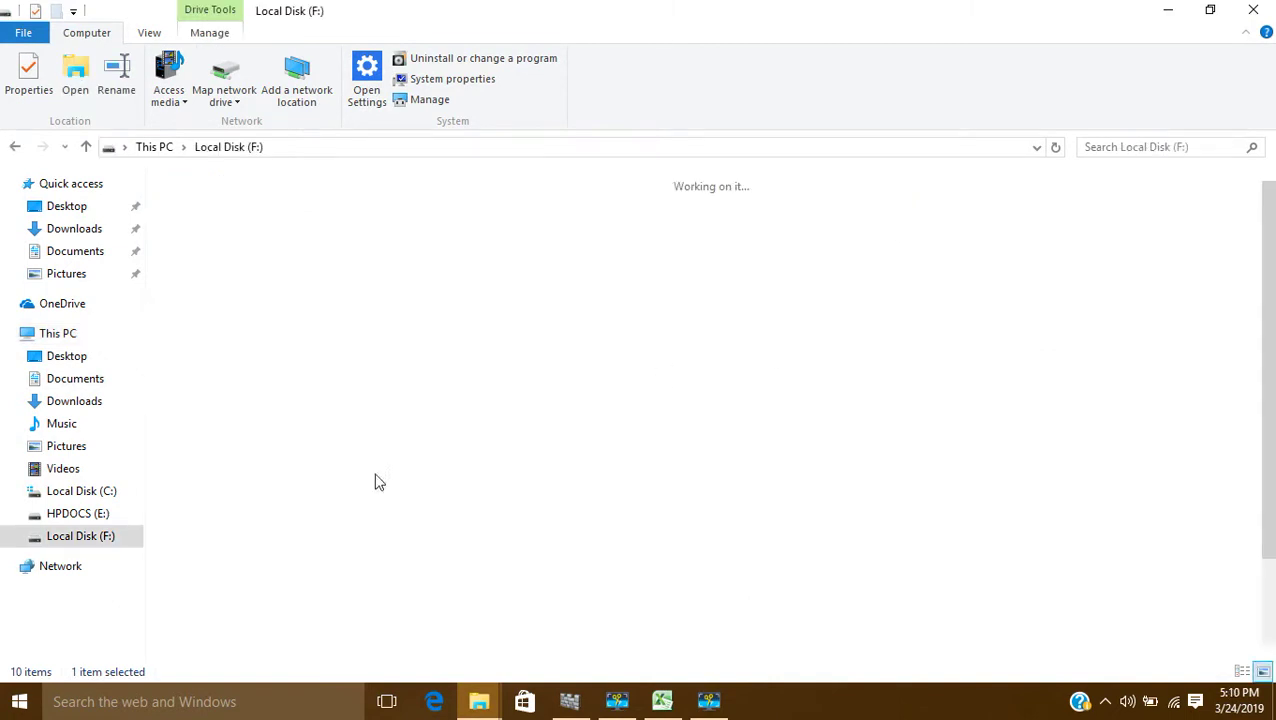
double_click(1103, 230)
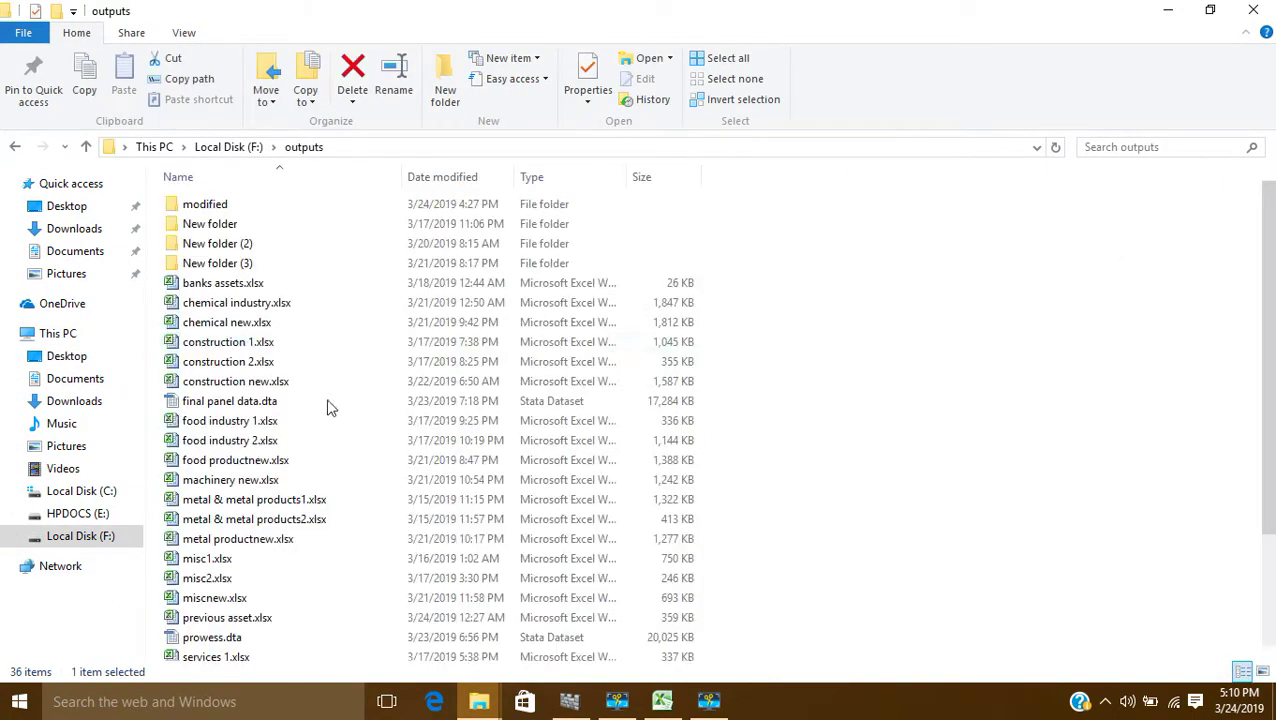
click(203, 286)
double_click(205, 304)
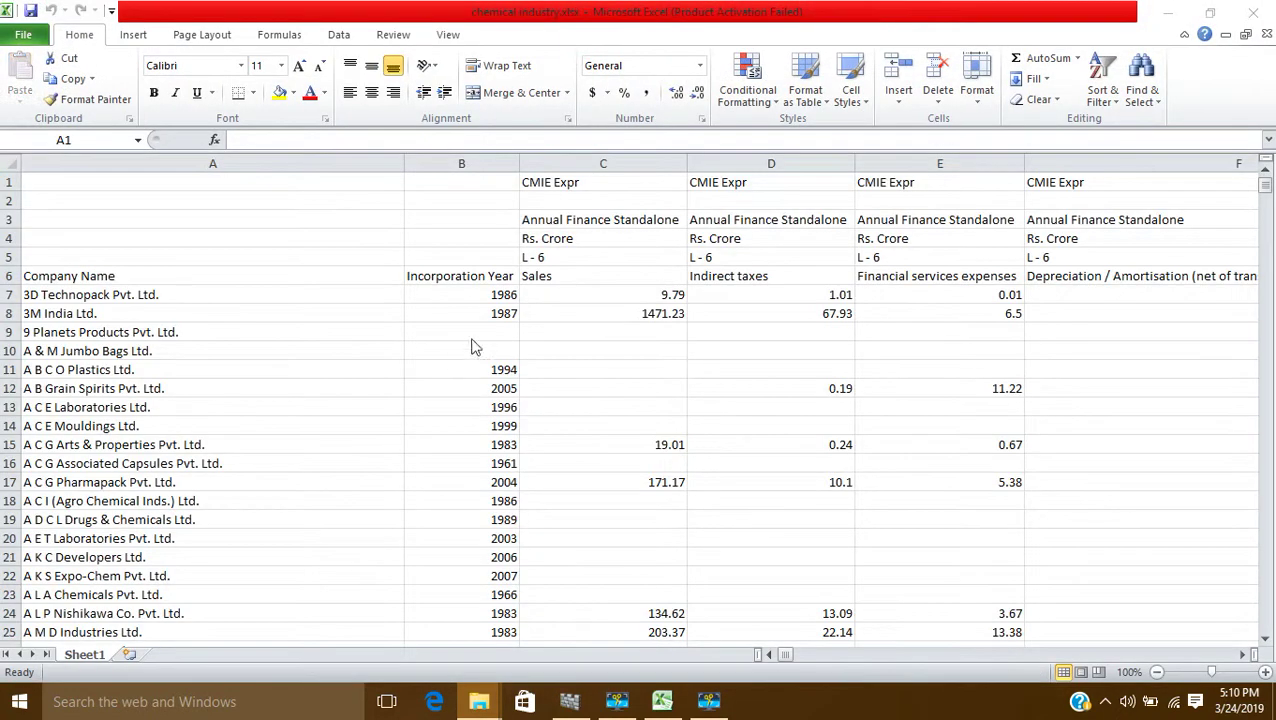
Look through the company names in column A, returning to the first company in row 7 and its incorporation year
scroll(110, 370, down, 20)
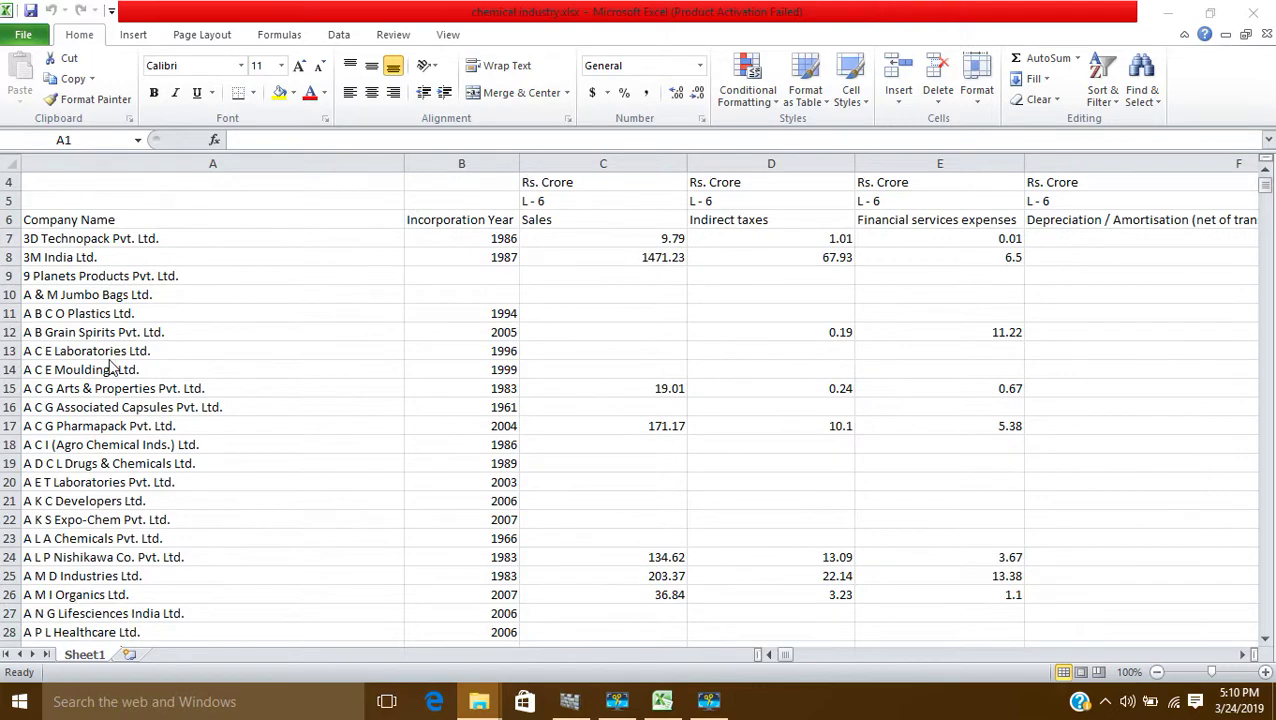
scroll(110, 370, down, 5)
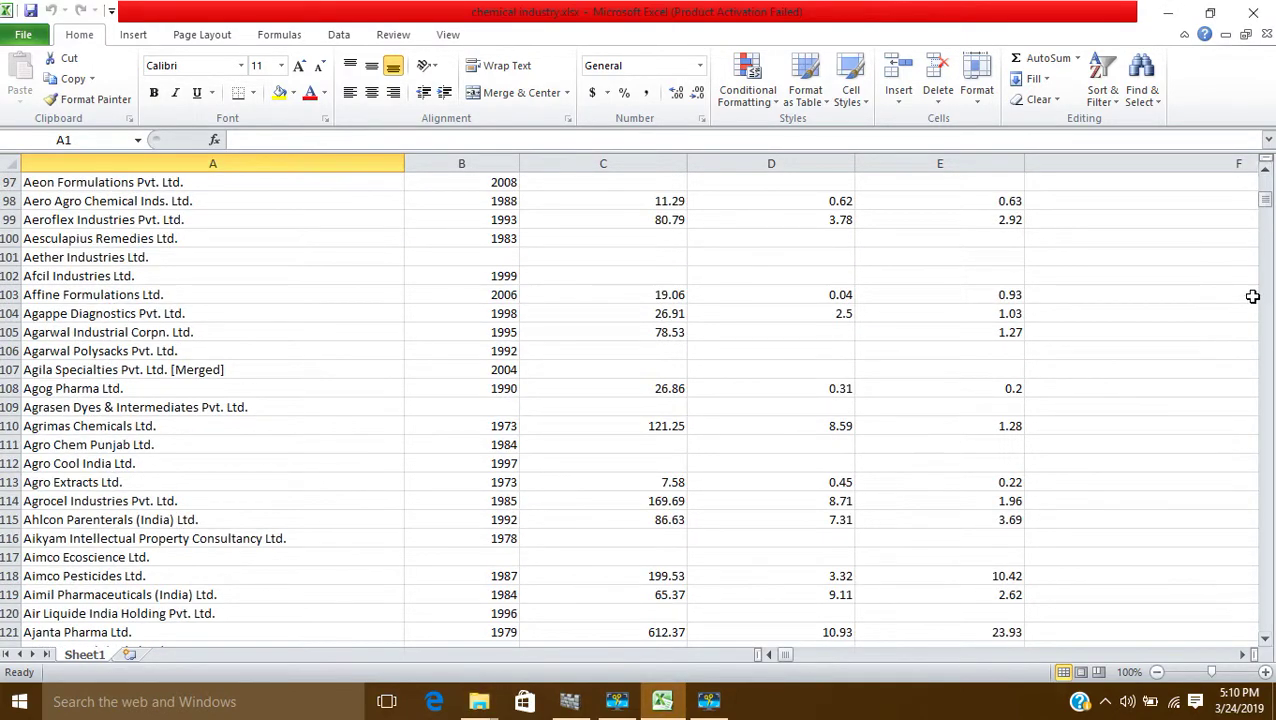
drag(1266, 204, 157, 245)
click(52, 300)
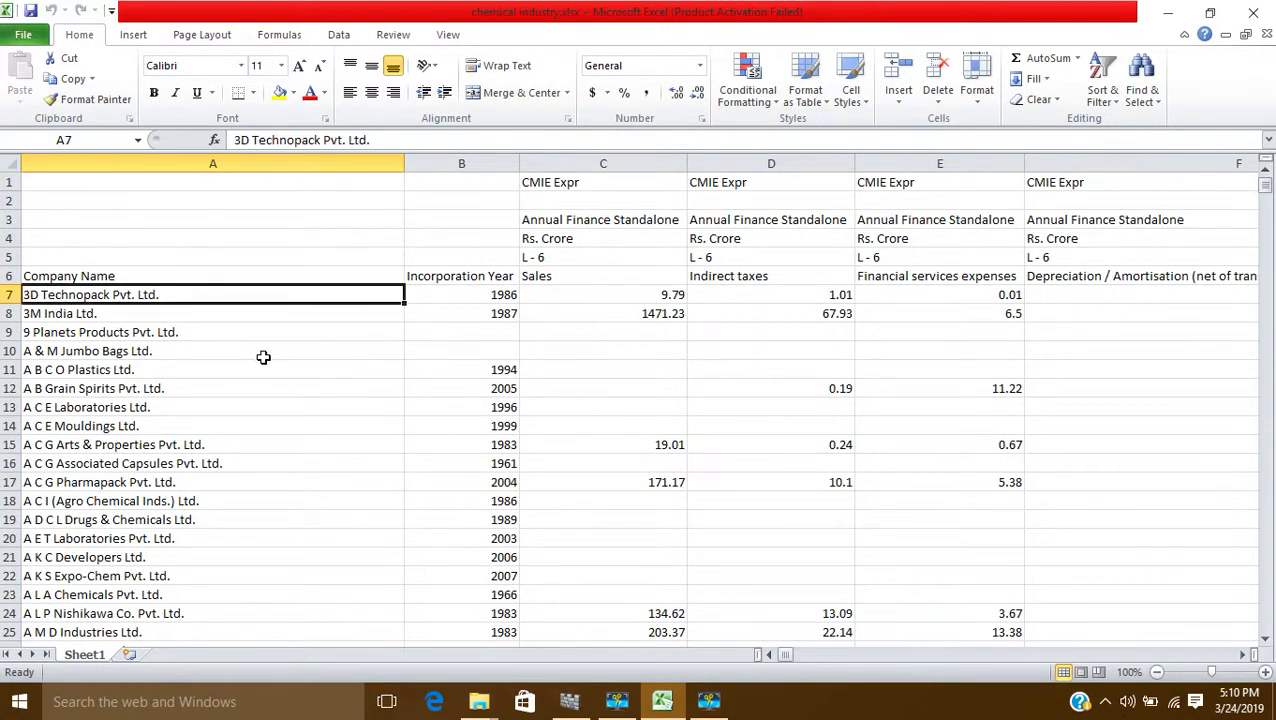
key(Right)
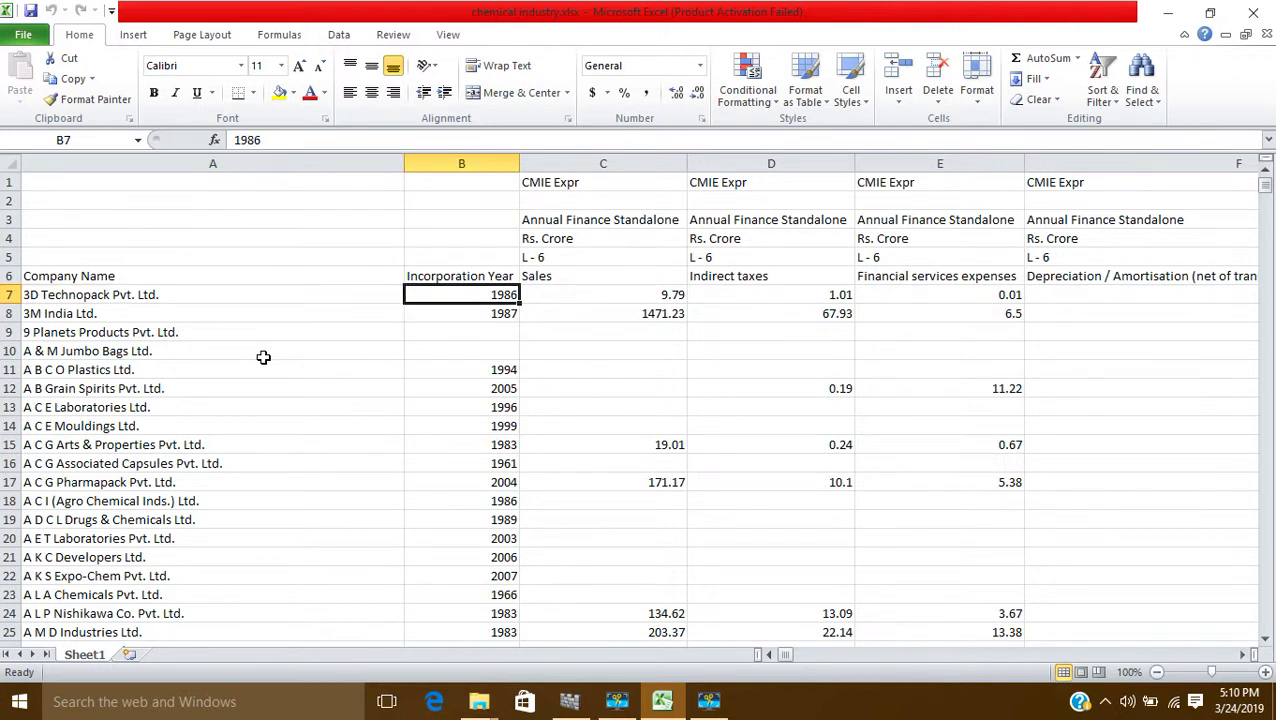
key(Up)
key(Up)
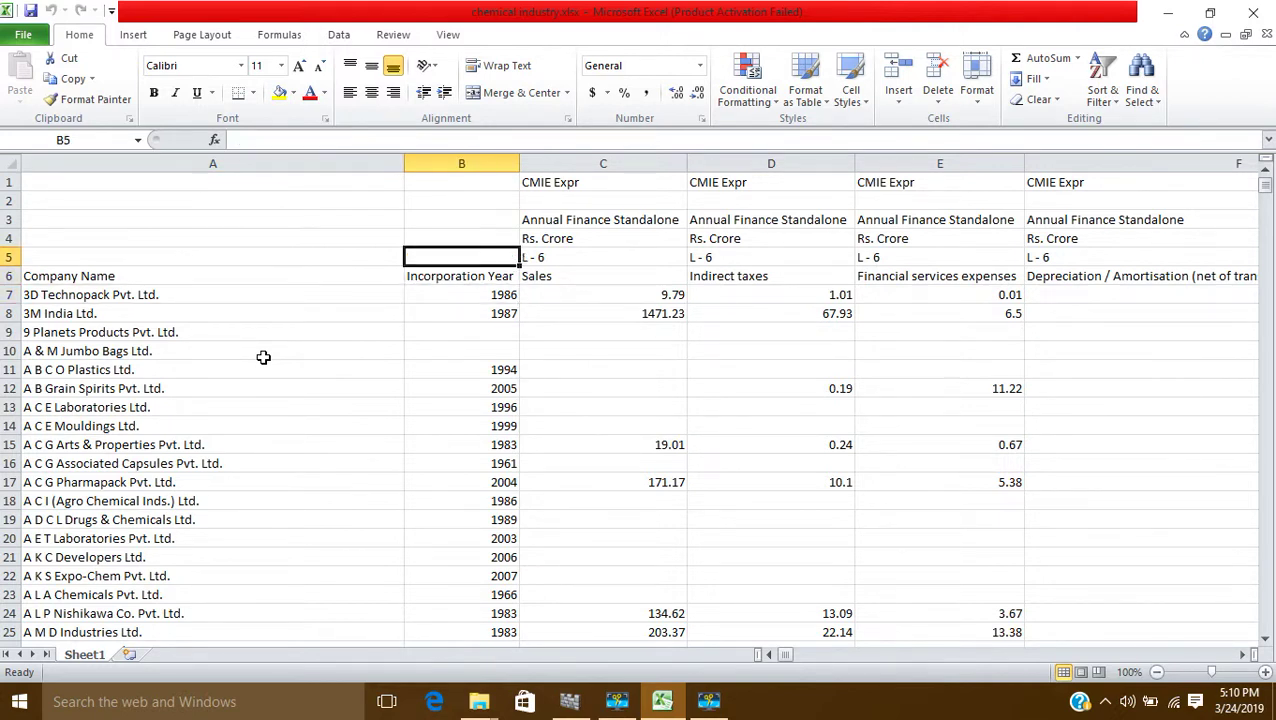
Examine the period codes in row 5 and the variable headings in row 6 across the columns, past the end of the data
key(Right)
key(Right)
key(Right)
key(Right)
key(Right)
key(Right)
key(Right)
key(Right)
key(Right)
key(Right)
key(Right)
key(Right)
key(Right)
key(Right)
key(Right)
key(Right)
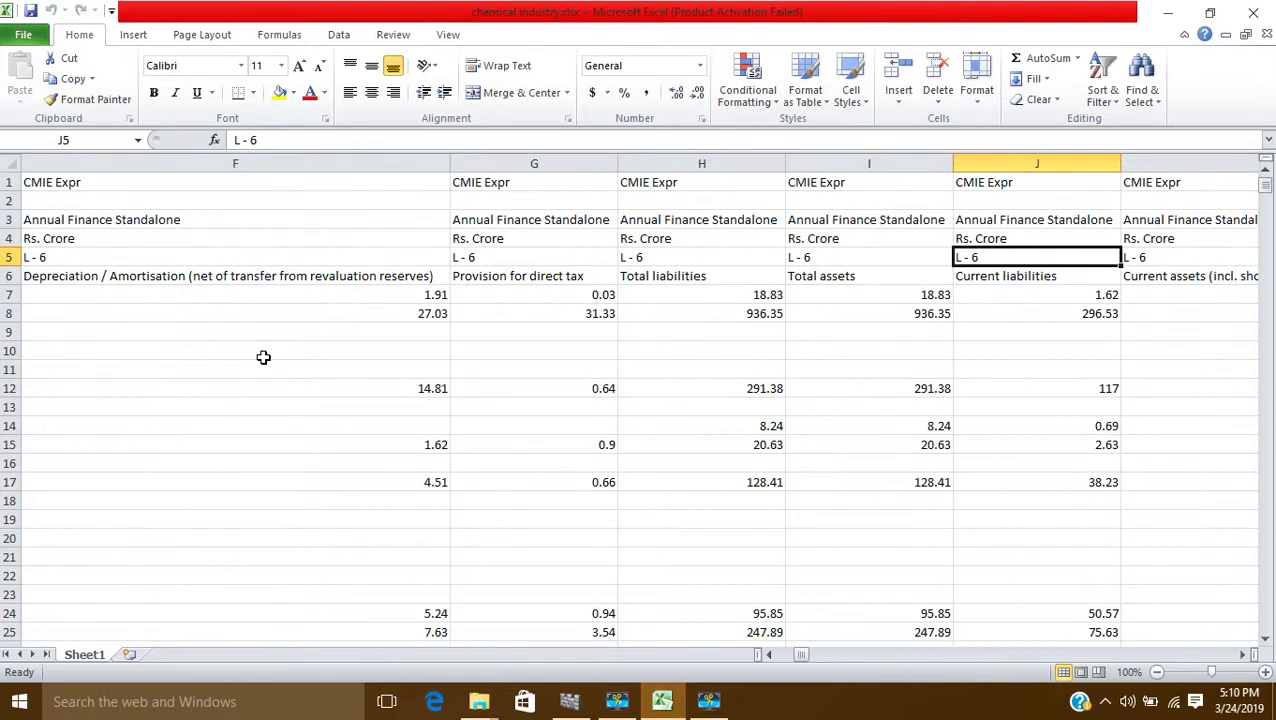
key(Right)
key(Right)
key(Right)
key(Right)
key(Right)
key(Right)
key(Right)
key(Right)
key(Right)
key(Right)
key(Right)
key(Right)
key(Right)
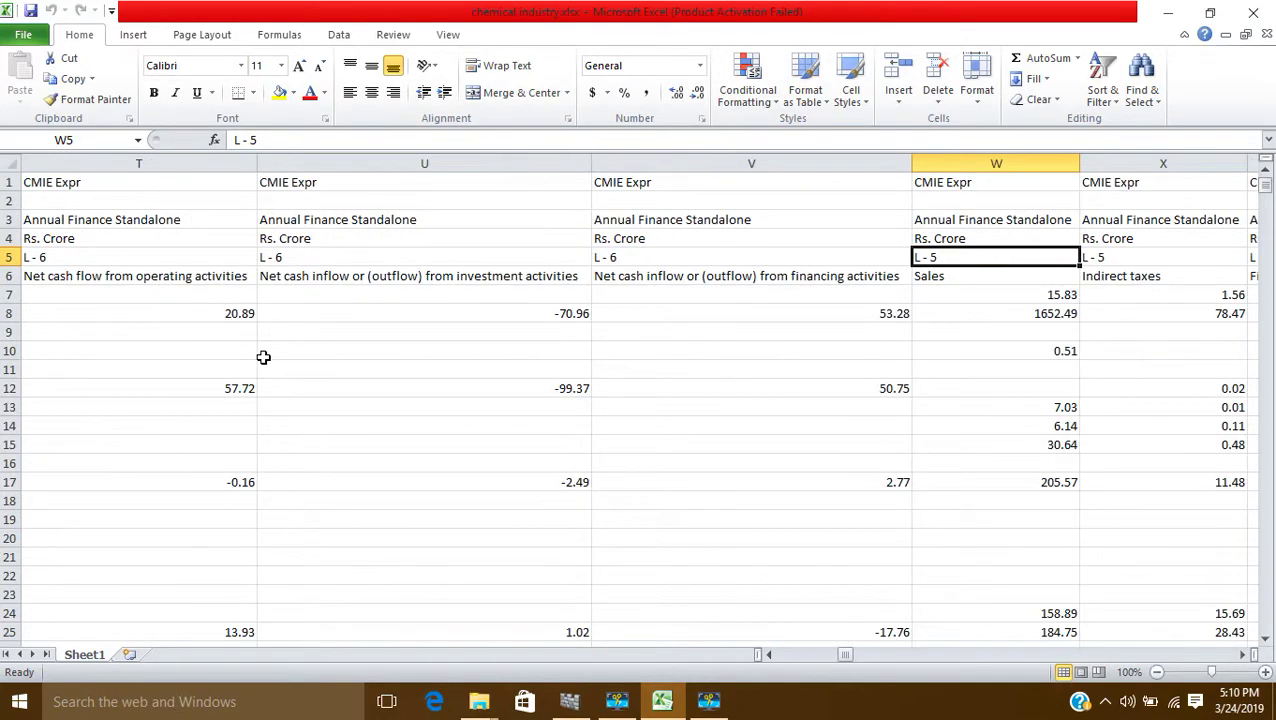
key(Right)
key(Right)
key(Right)
key(Right)
key(Right)
key(Right)
key(Right)
key(Right)
key(Right)
key(Right)
key(Right)
key(Right)
key(Right)
key(Right)
key(Right)
key(Right)
key(Right)
key(Right)
key(Right)
key(Right)
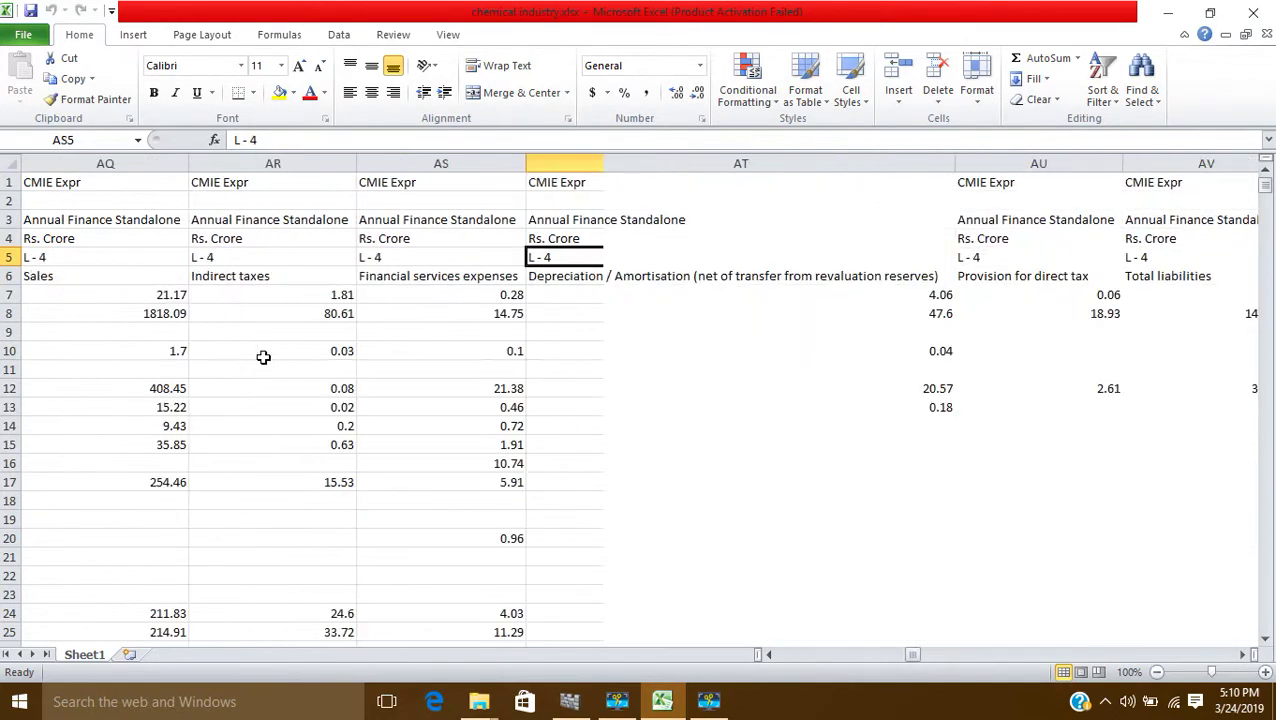
key(Right)
key(Right)
key(Right)
key(Right)
key(Right)
key(Right)
key(Right)
key(Right)
key(Right)
key(Right)
key(Right)
key(Right)
key(Right)
key(Right)
key(Right)
key(Right)
key(Right)
key(Right)
key(Right)
key(Right)
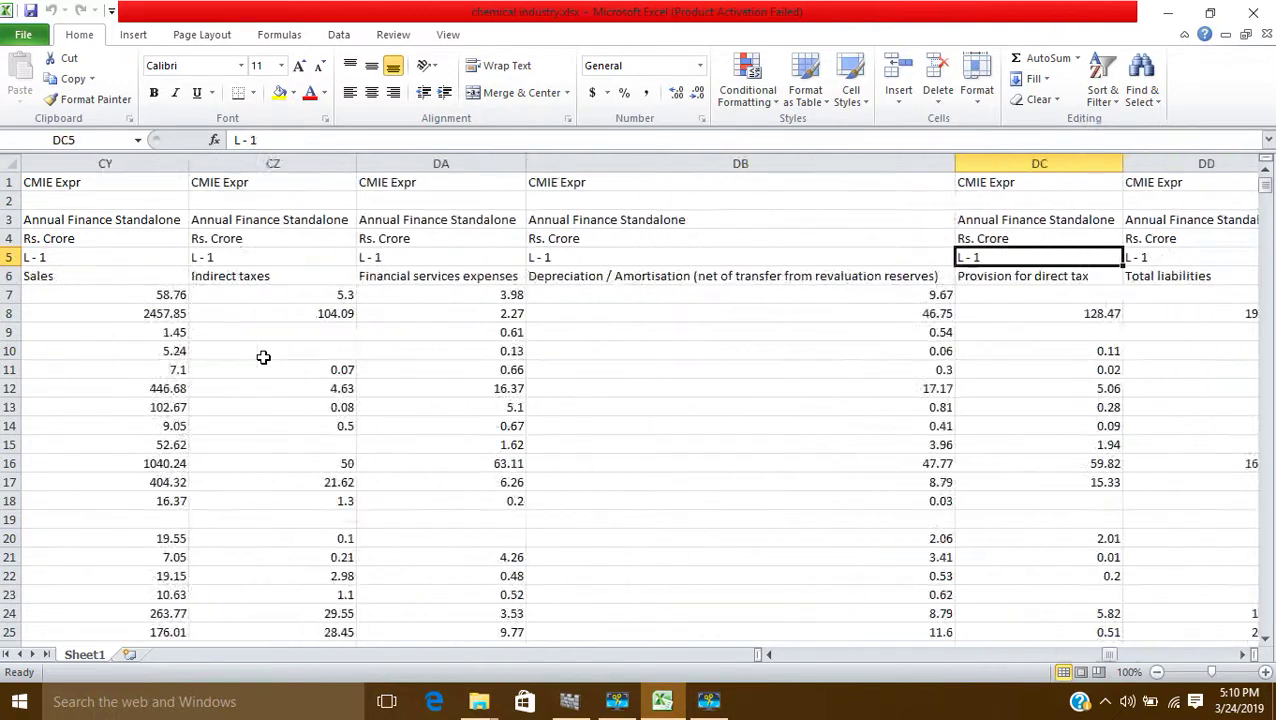
key(Right)
key(Right)
key(Right)
key(Right)
key(Right)
key(Right)
key(Right)
key(Right)
key(Right)
key(Right)
key(Right)
key(Right)
key(Right)
key(Right)
key(Right)
key(Right)
key(Right)
key(Right)
key(Right)
key(Right)
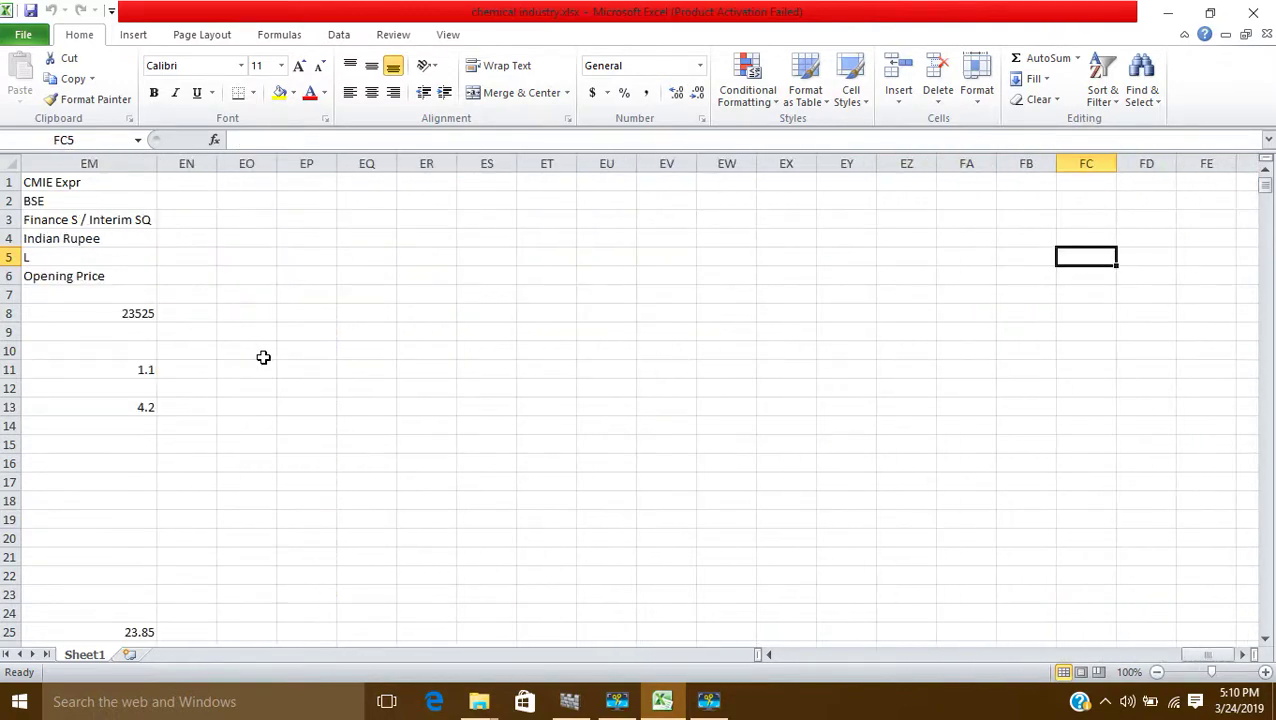
Review the period codes in row 5 backwards from the latest period L through L - 1 to the L - 2 columns
key(Left)
key(Left)
key(Left)
key(Left)
key(Left)
key(Left)
key(Left)
key(Left)
key(Left)
key(Left)
key(Left)
key(Left)
key(Left)
key(Left)
key(Left)
key(Left)
key(Left)
key(Left)
key(Left)
key(Left)
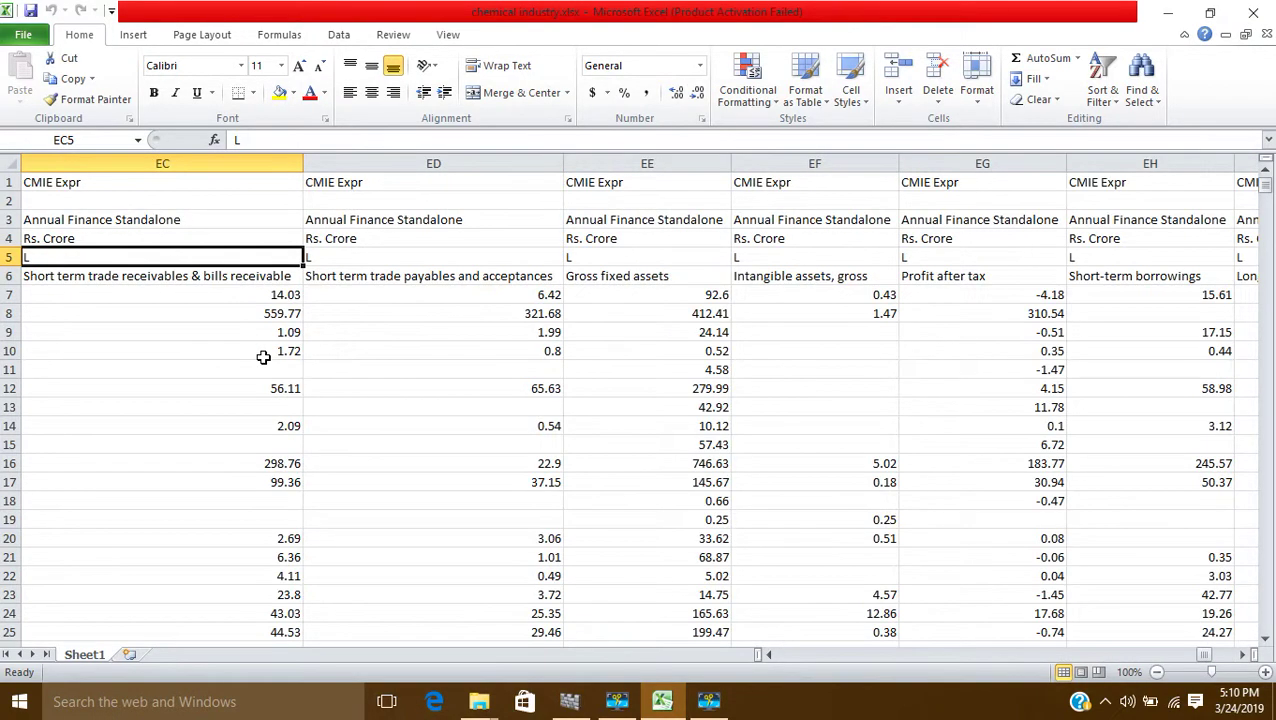
key(Left)
key(Left)
key(Left)
key(Left)
key(Left)
key(Left)
key(Left)
key(Left)
key(Left)
key(Left)
key(Left)
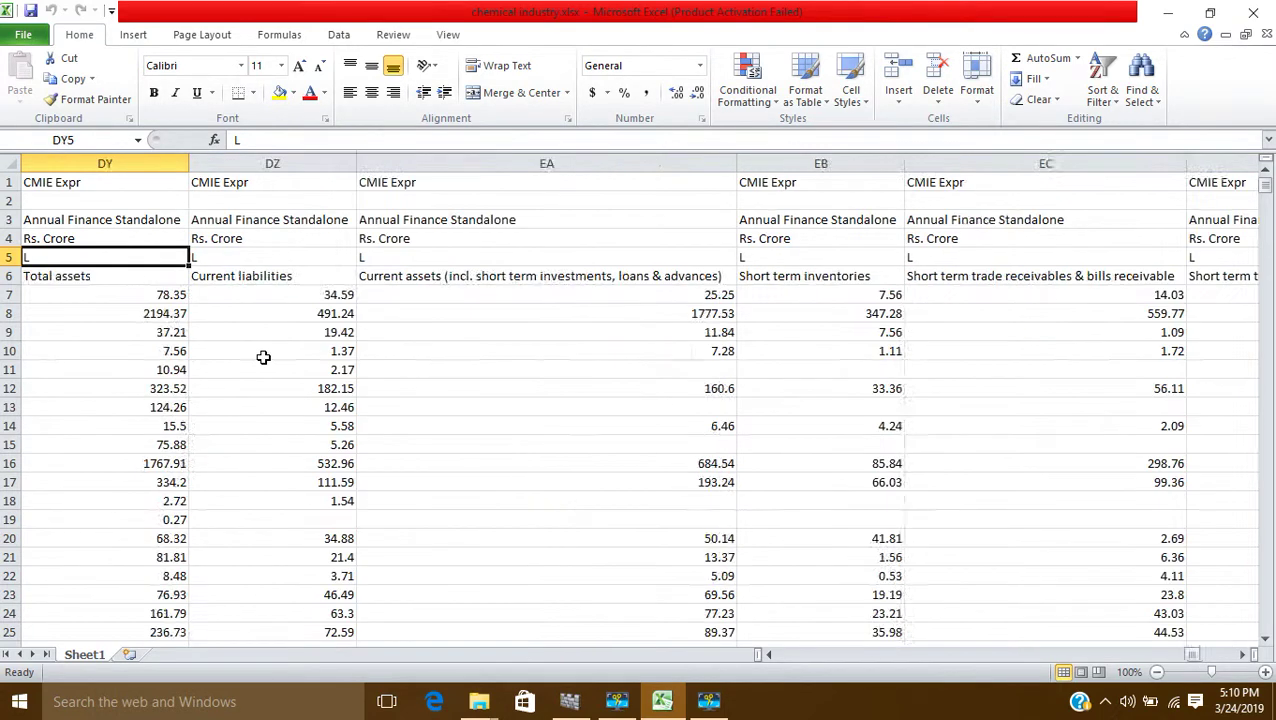
key(Left)
key(Left)
key(Left)
key(Left)
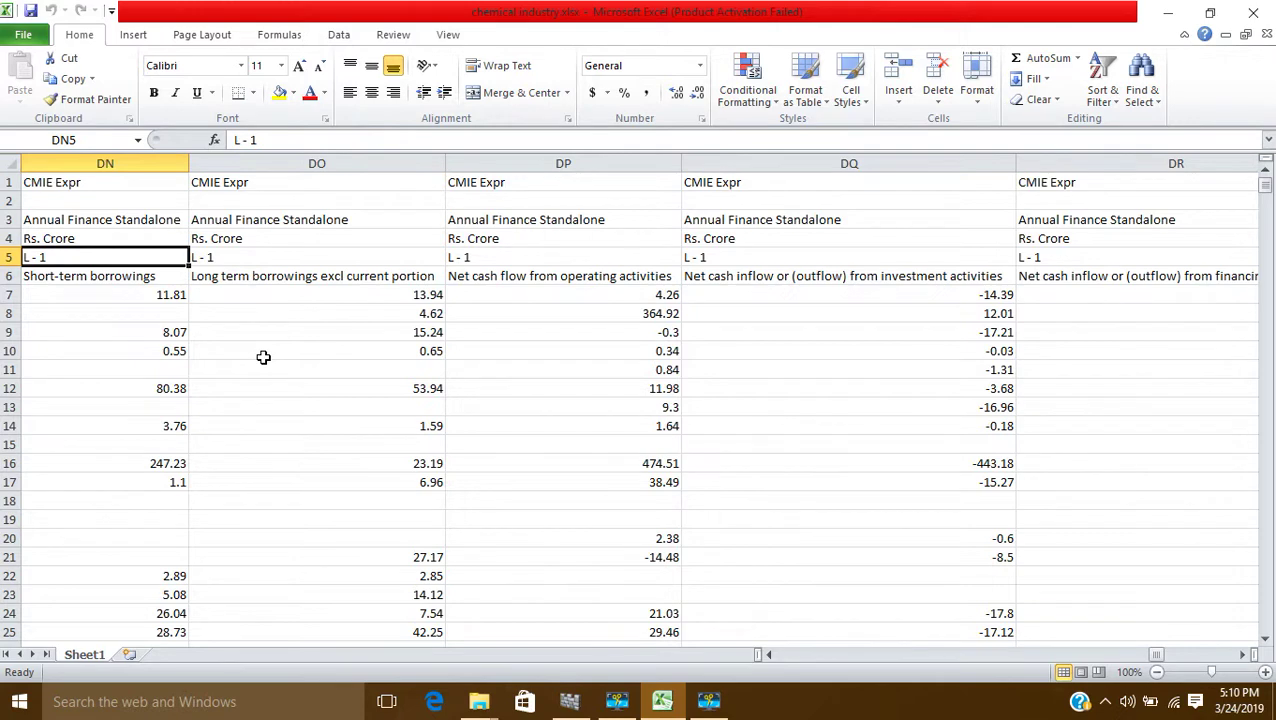
key(Left)
key(Left)
key(Left)
key(Left)
key(Left)
key(Left)
key(Left)
key(Left)
key(Left)
key(Left)
key(Left)
key(Left)
key(Left)
key(Left)
key(Left)
key(Left)
key(Left)
key(Left)
key(Left)
key(Left)
key(Left)
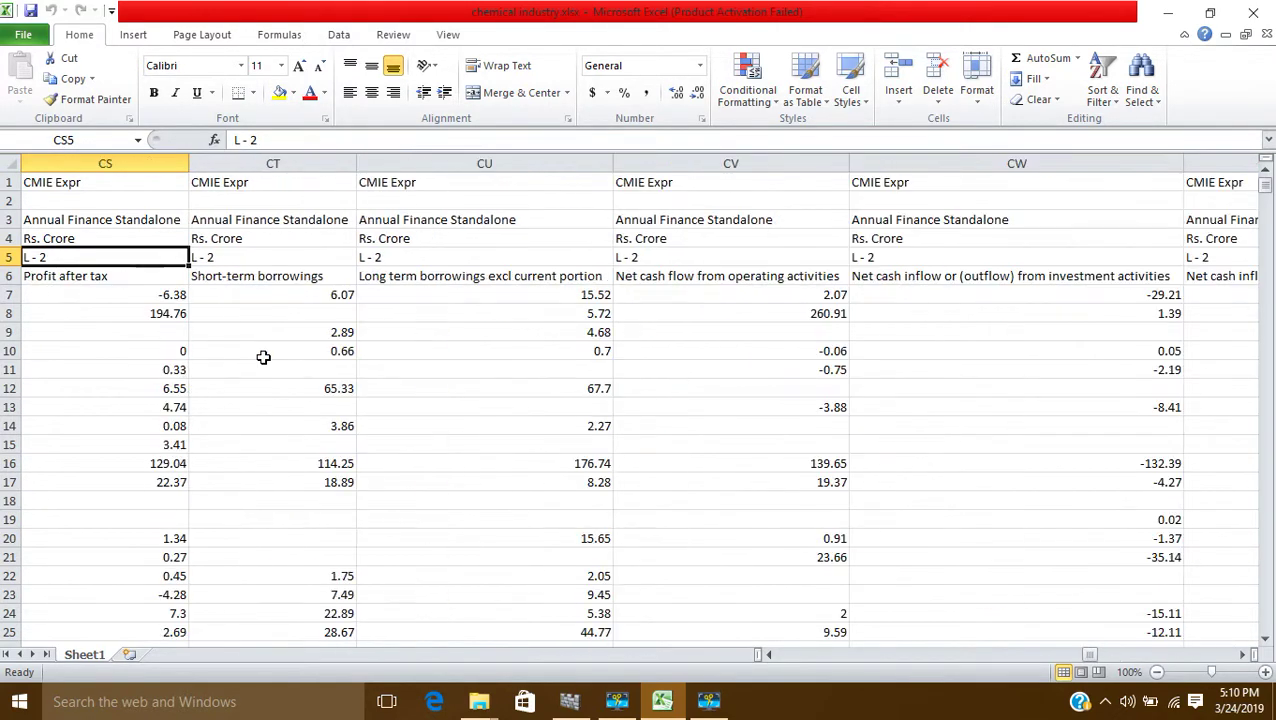
Review the period codes in row 5 backwards from the L - 2 columns to the earliest L - 6 columns beside the company names
key(Left)
key(Left)
key(Left)
key(Left)
key(Left)
key(Left)
key(Left)
key(Left)
key(Left)
key(Left)
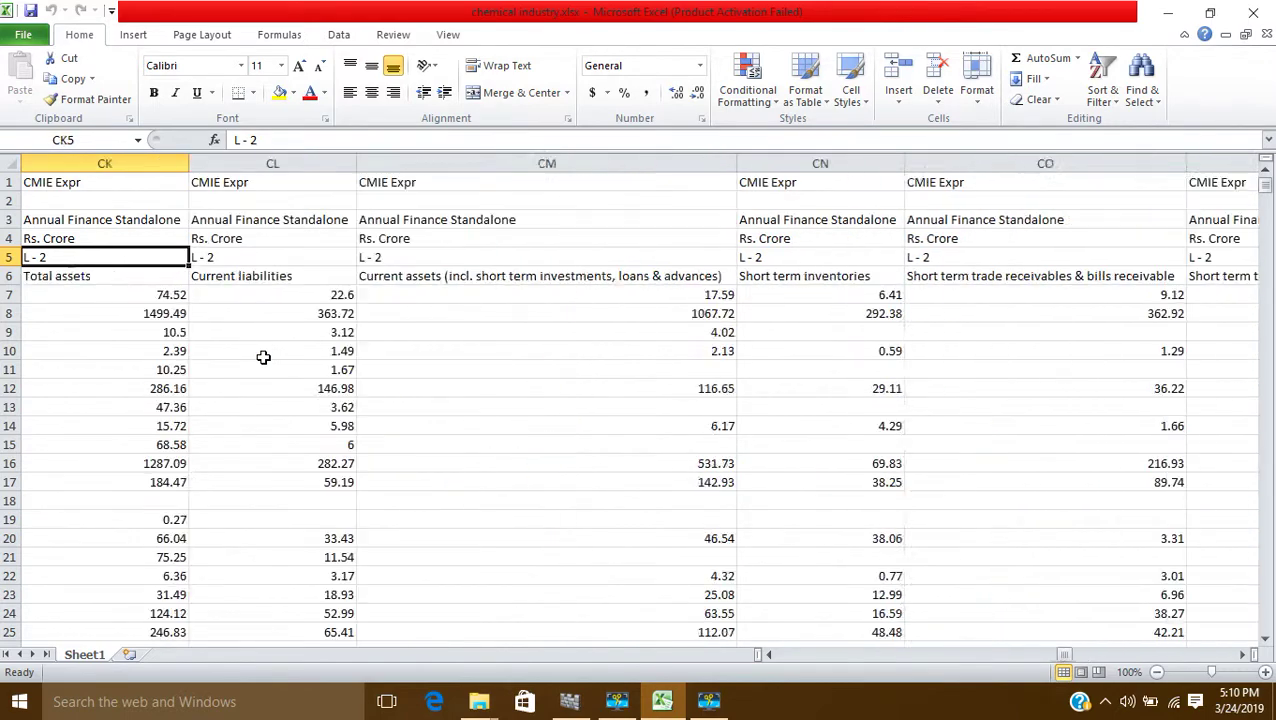
key(Left)
key(Left)
key(Left)
key(Left)
key(Left)
key(Left)
key(Left)
key(Left)
key(Left)
key(Left)
key(Left)
key(Left)
key(Left)
key(Left)
key(Left)
key(Left)
key(Left)
key(Left)
key(Left)
key(Left)
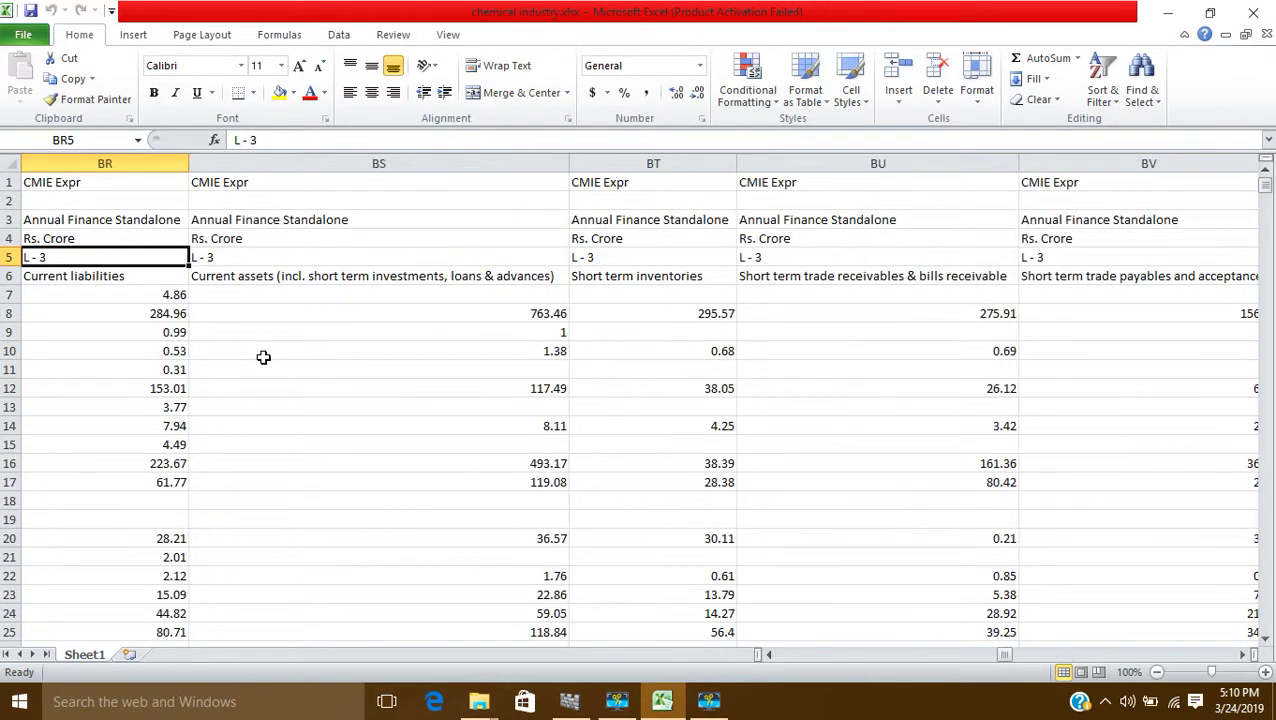
key(Left)
key(Left)
key(Left)
key(Left)
key(Left)
key(Left)
key(Left)
key(Left)
key(Left)
key(Left)
key(Left)
key(Left)
key(Left)
key(Left)
key(Left)
key(Left)
key(Left)
key(Left)
key(Left)
key(Left)
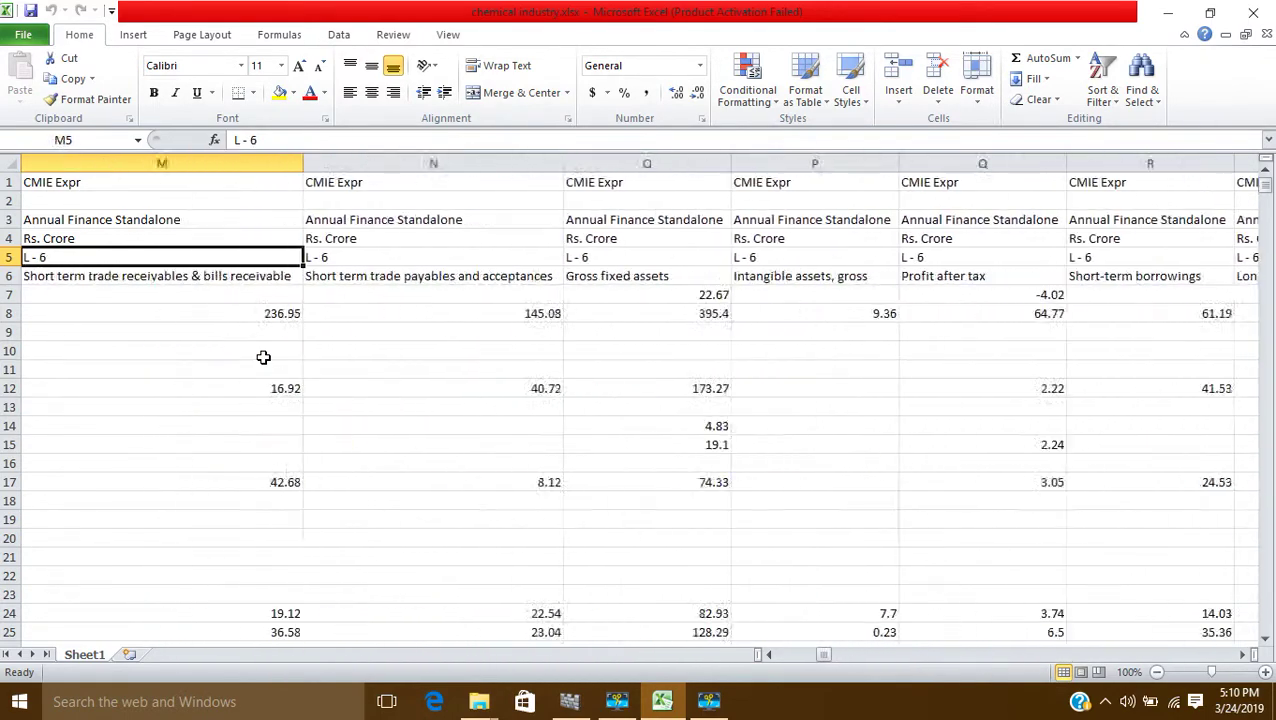
key(Right)
key(Right)
key(Right)
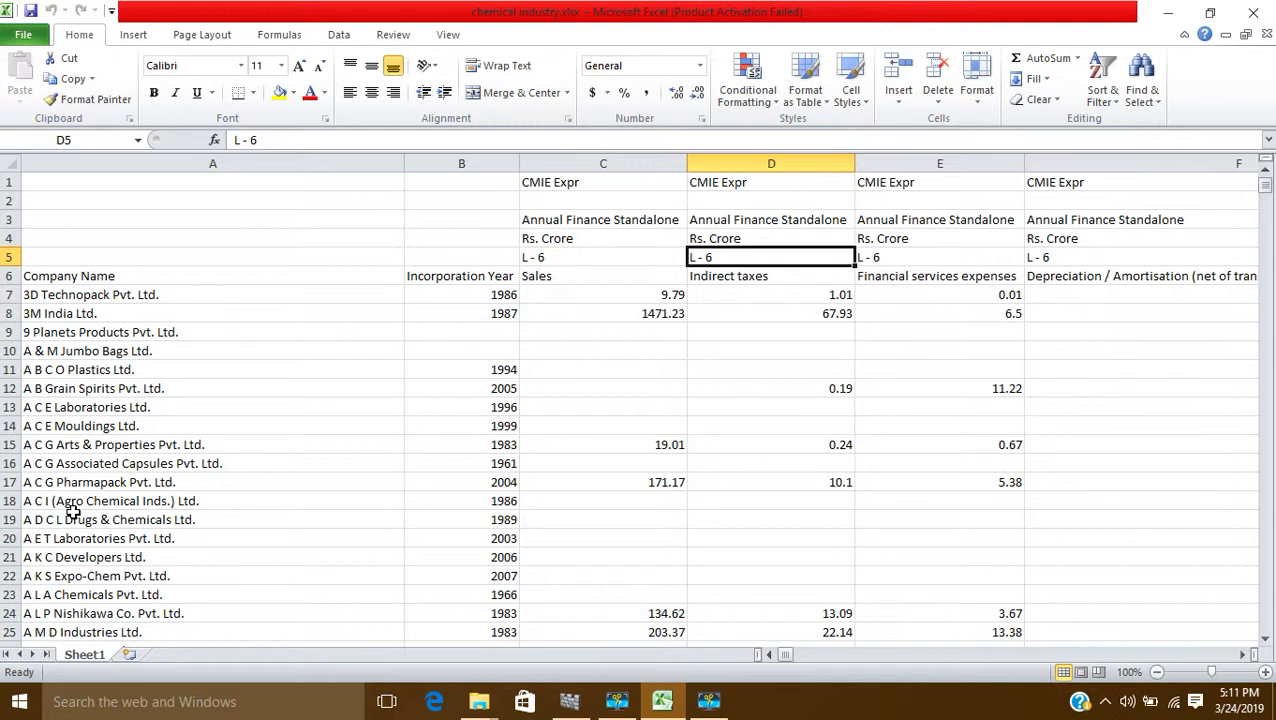
Minimize the workbook and the outputs folder, launch Stata from the desktop, and open its Data Editor in edit mode
click(662, 708)
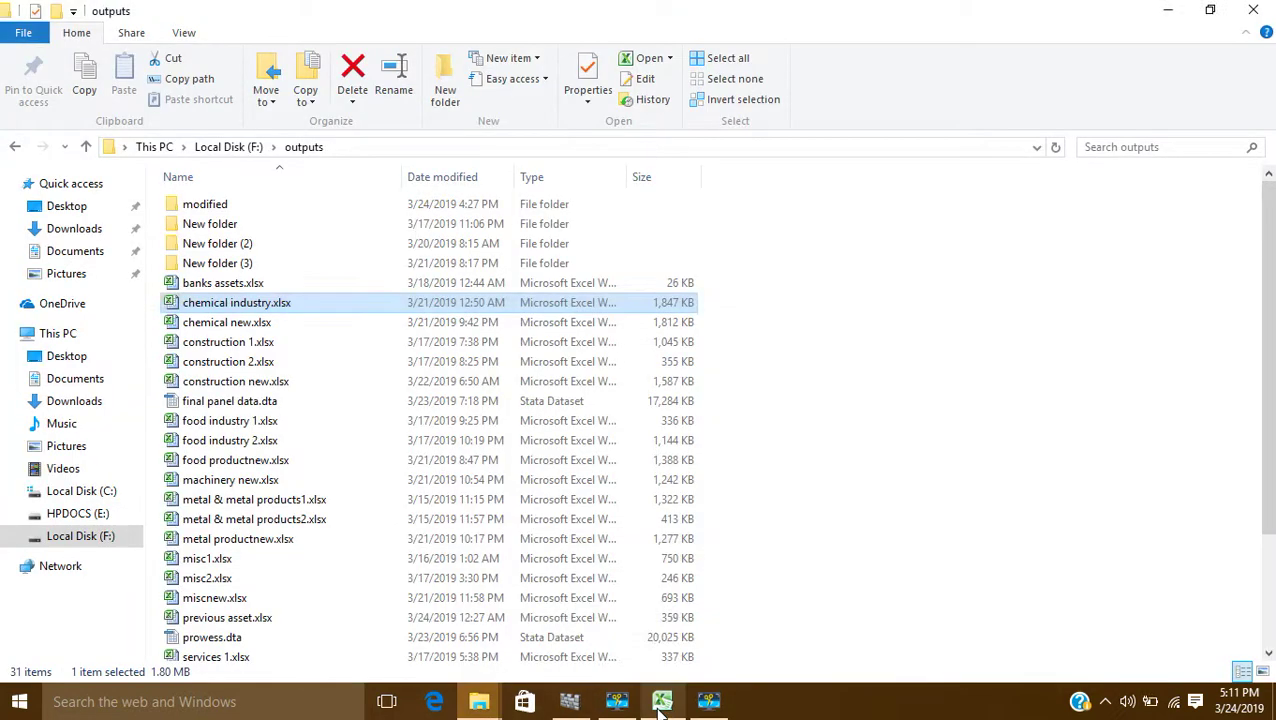
click(1167, 11)
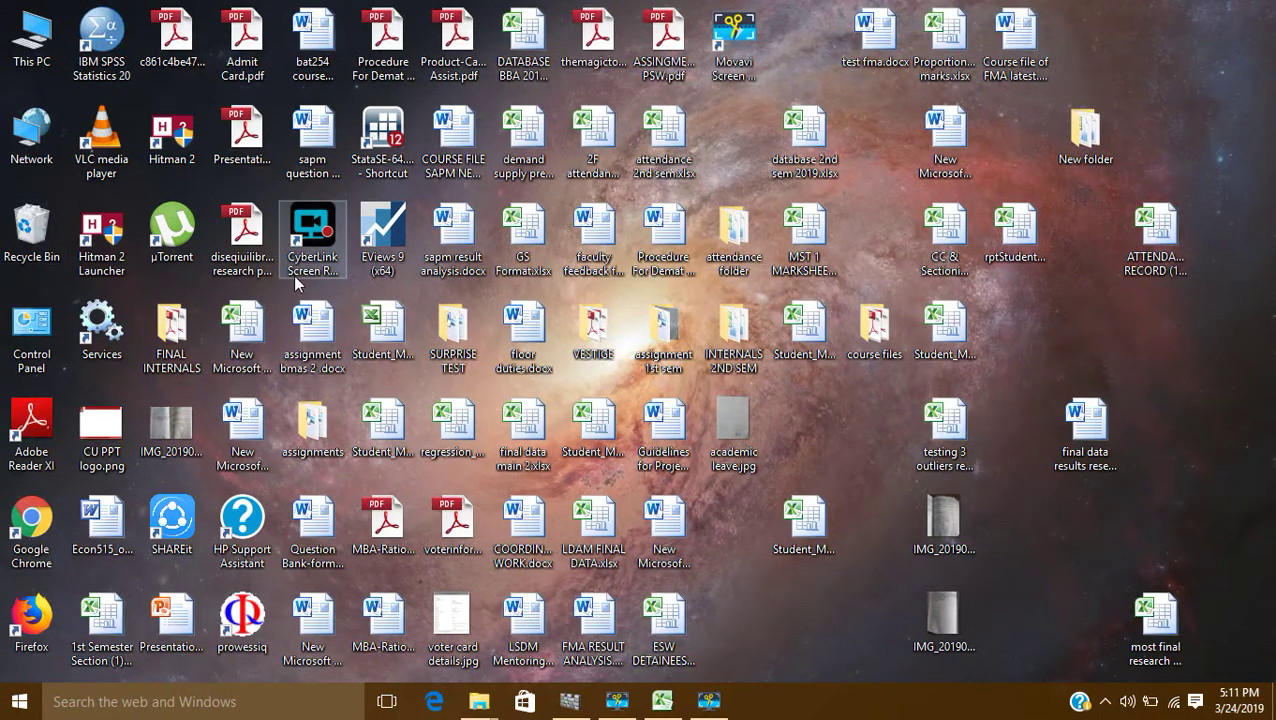
double_click(380, 135)
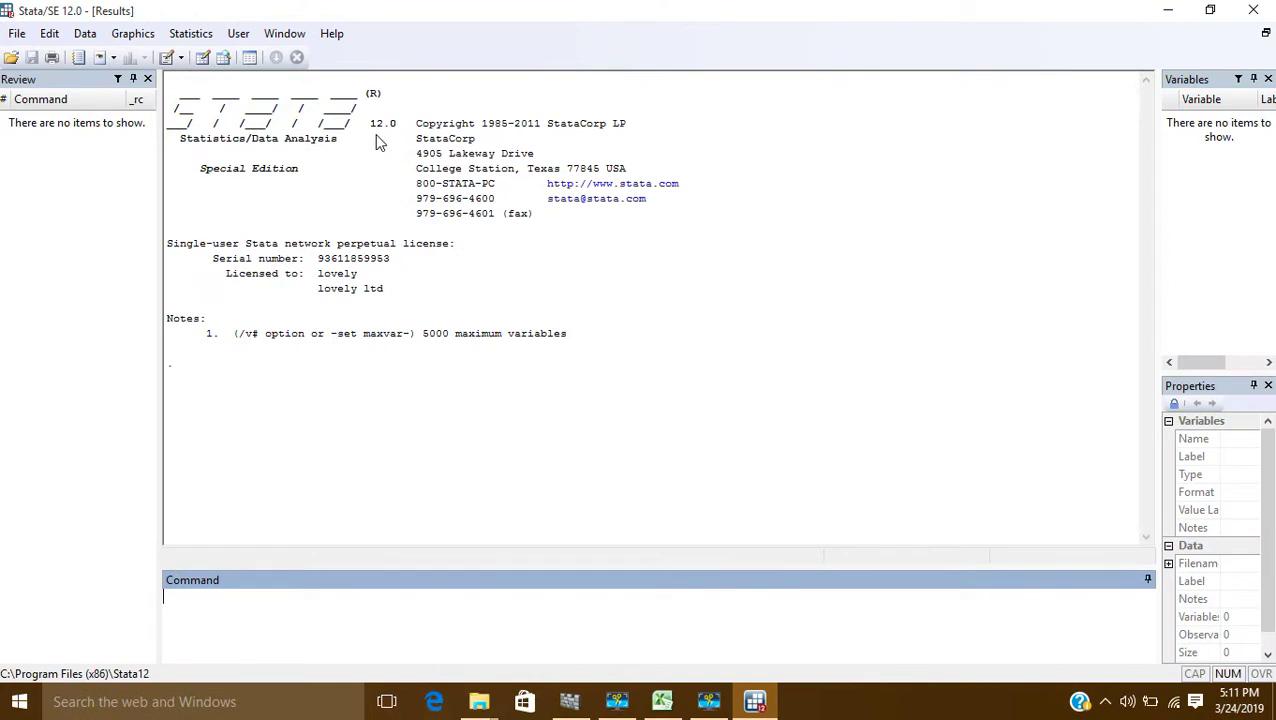
click(203, 61)
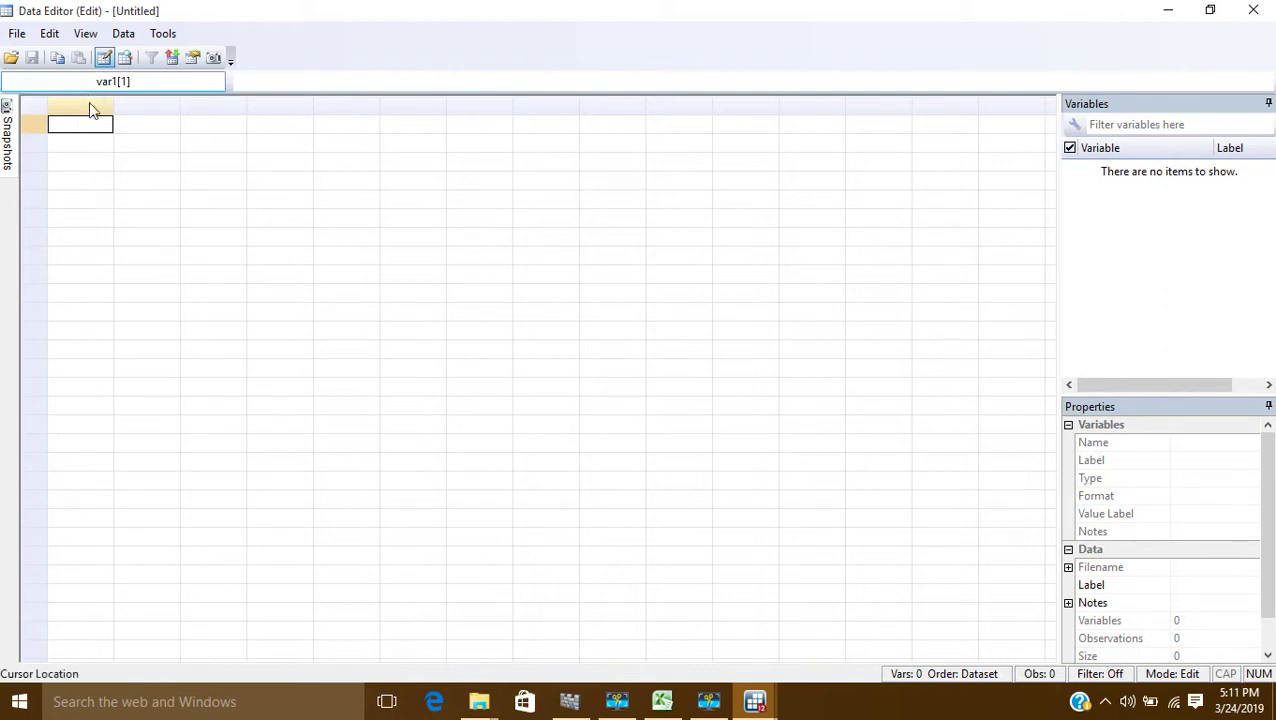
Look across the empty variable columns along the first observation row of the Data Editor, as far as var11
click(142, 126)
key(Right)
key(Right)
key(Right)
key(Right)
key(Right)
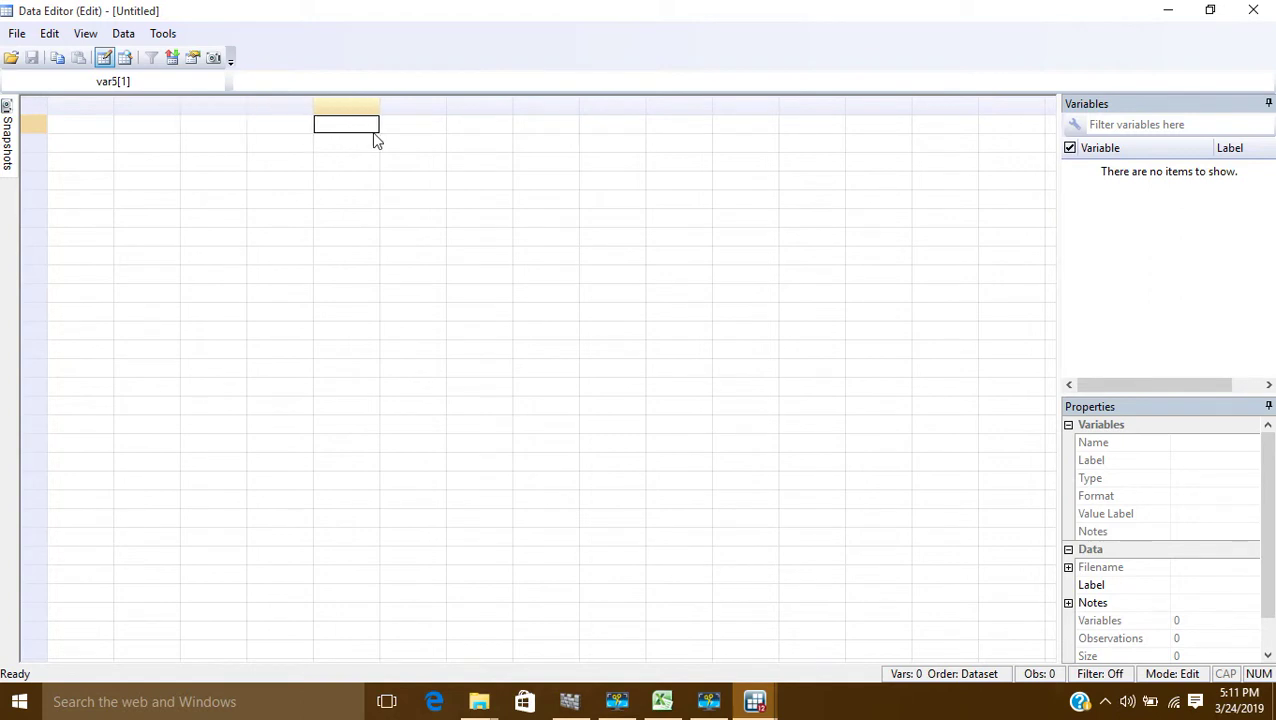
key(Right)
key(Right)
key(Right)
key(Right)
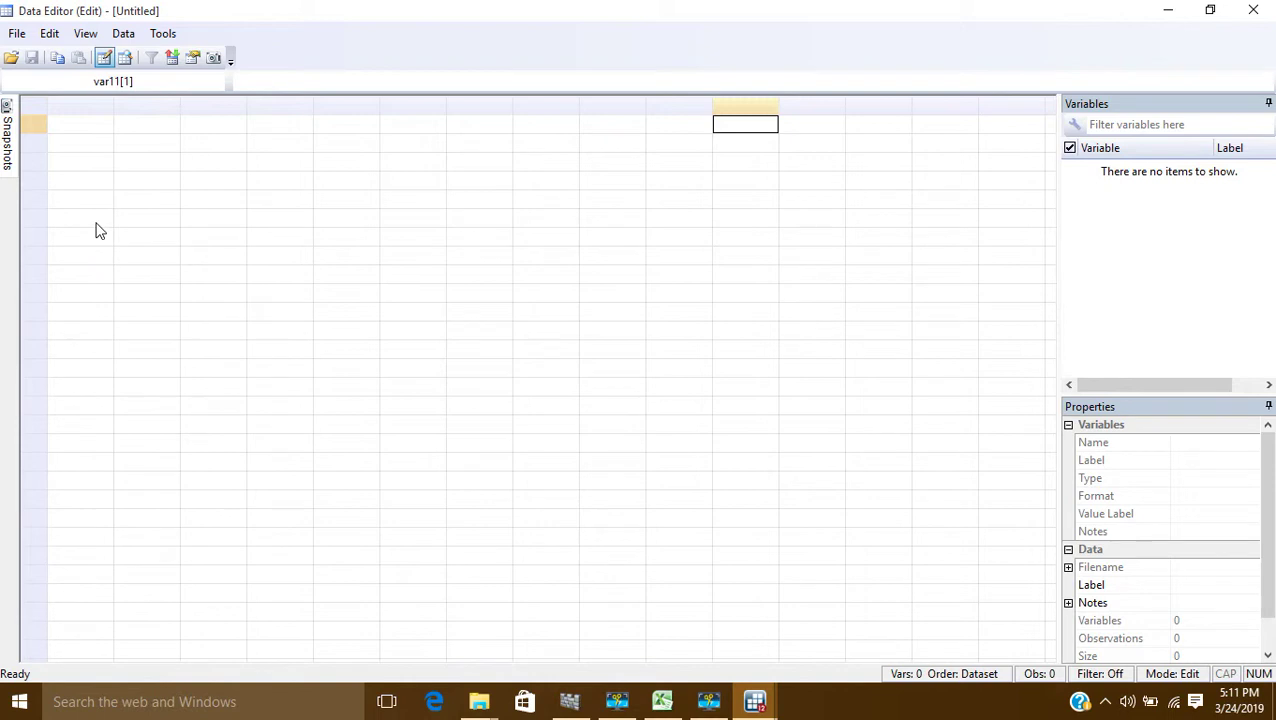
Switch back to the chemical industry workbook in Excel, check the period code above Sales in C5, and go to row 5 of the last data columns
click(662, 701)
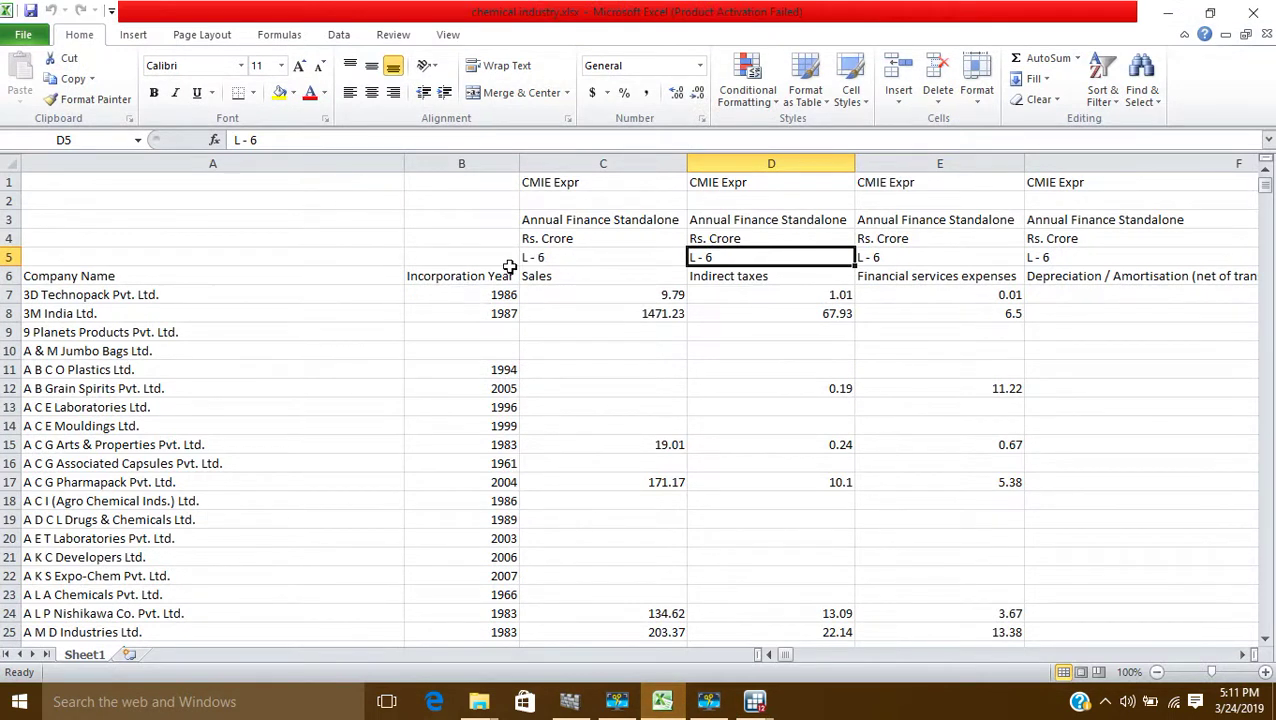
click(566, 262)
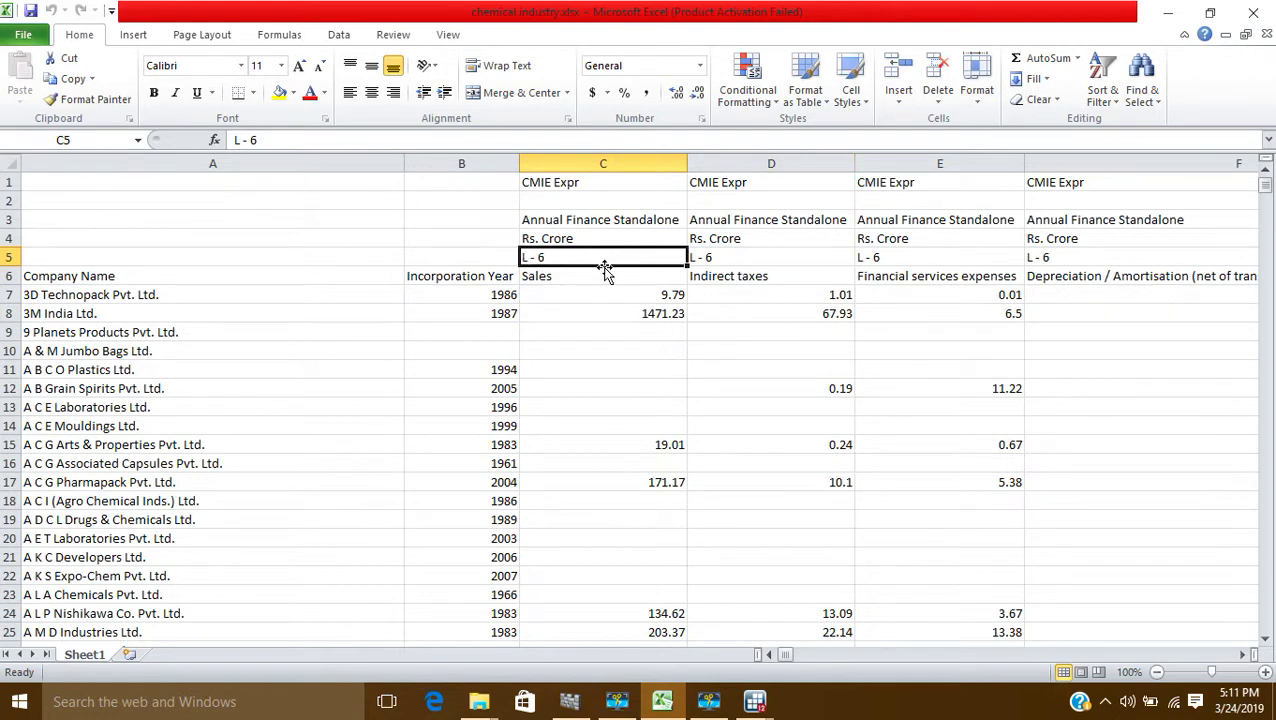
drag(786, 655, 1242, 658)
click(936, 258)
Review the period codes in row 5 backwards from the latest L columns through the L - 1 columns to L - 2
key(Left)
key(Left)
key(Left)
key(Left)
key(Left)
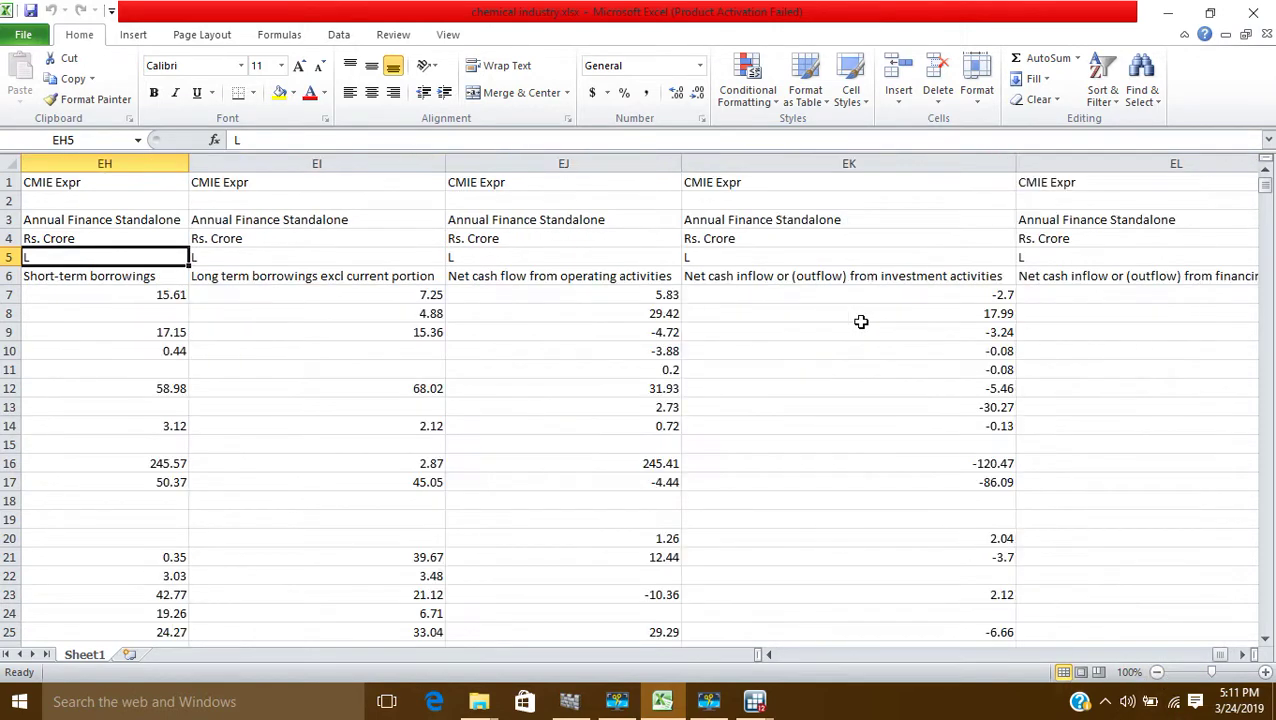
key(Left)
key(Left)
key(Left)
key(Left)
key(Left)
key(Left)
key(Left)
key(Left)
key(Left)
key(Left)
key(Left)
key(Left)
key(Left)
key(Left)
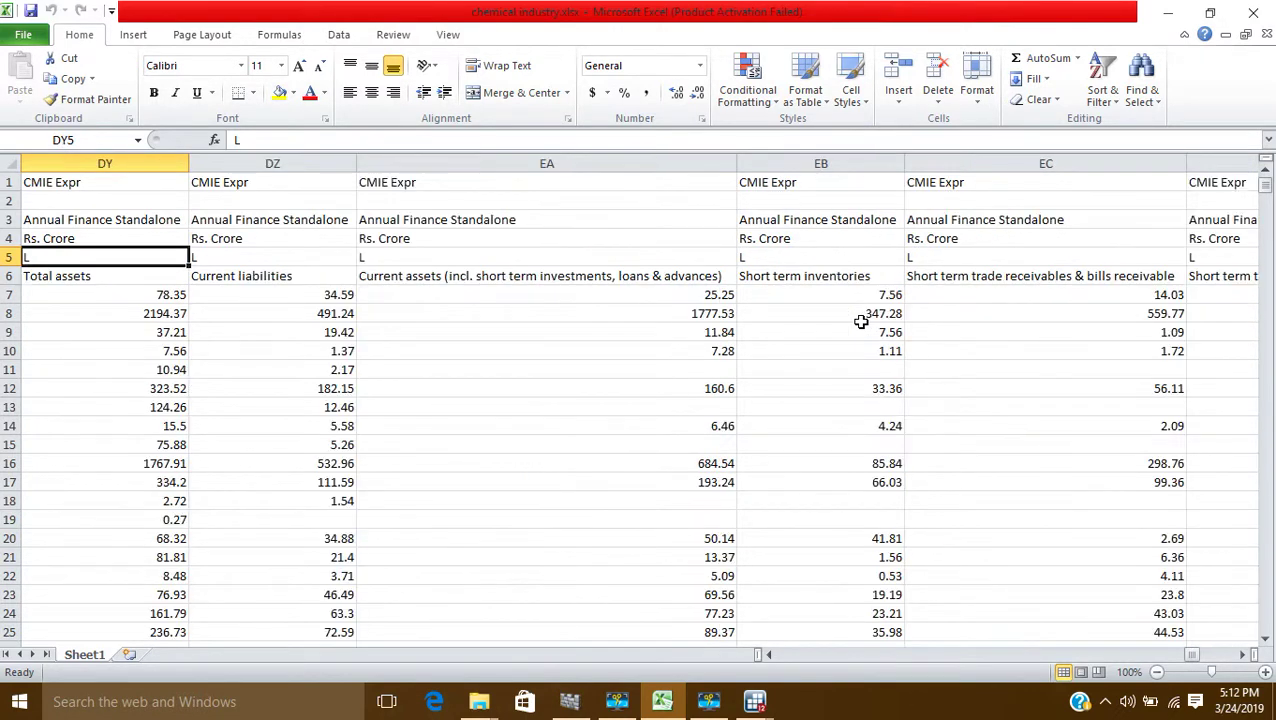
key(Left)
key(Left)
key(Left)
key(Left)
key(Left)
key(Left)
key(Left)
key(Left)
key(Left)
key(Left)
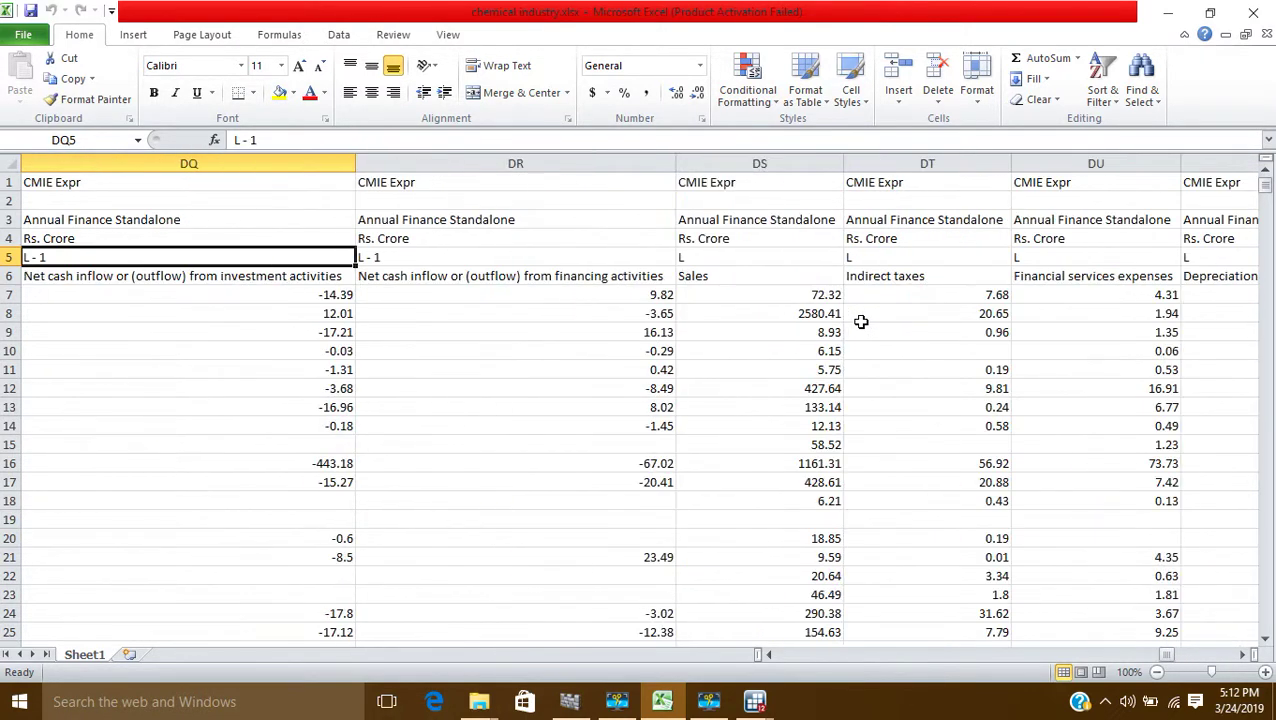
key(Left)
key(Left)
key(Left)
key(Left)
key(Left)
key(Left)
key(Left)
key(Left)
key(Left)
key(Left)
key(Left)
key(Left)
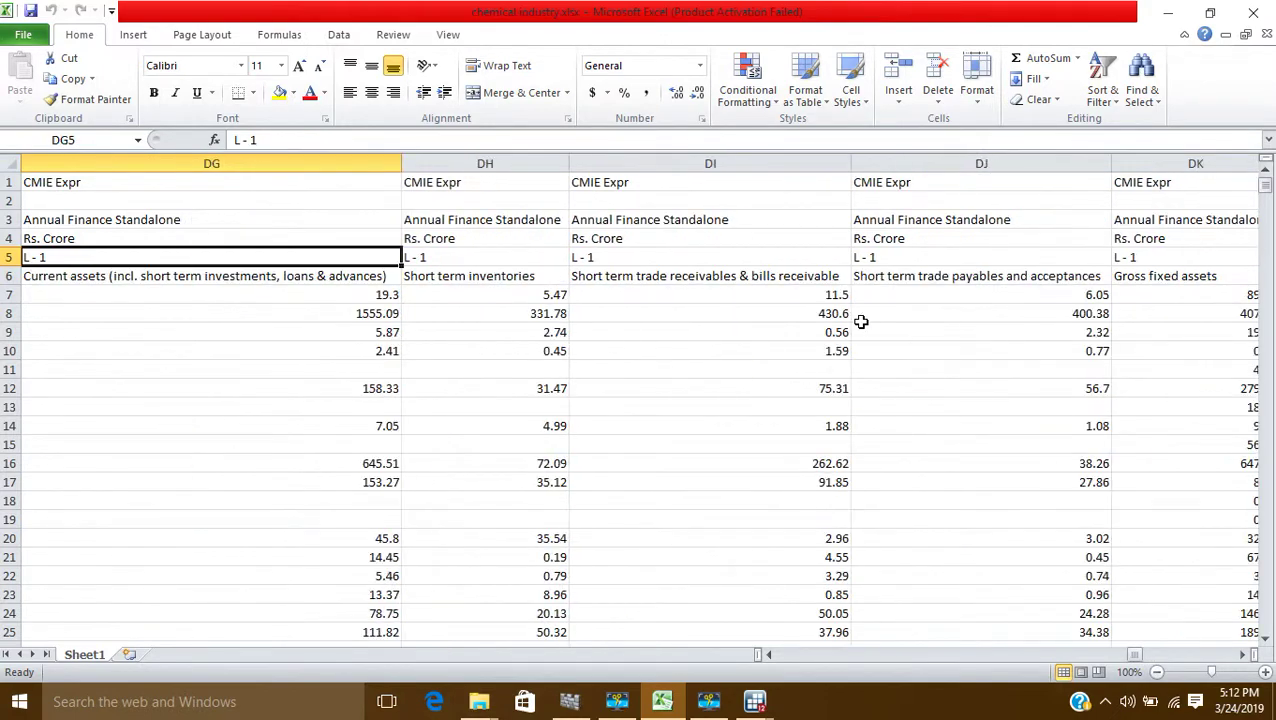
key(Left)
key(Left)
key(Left)
key(Left)
key(Left)
key(Left)
key(Left)
key(Left)
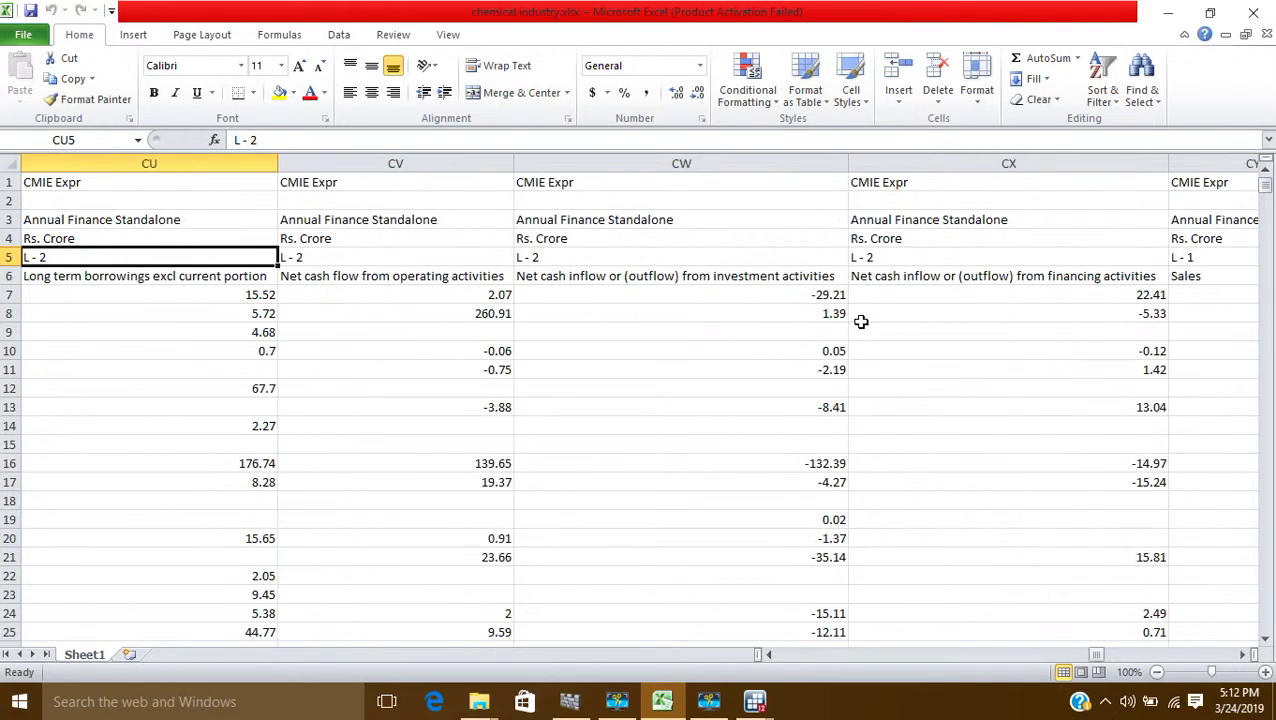
Review the row 5 period codes from the L - 2 columns back through the earlier lags to the company name column
key(Left)
key(Left)
key(Left)
key(Left)
key(Left)
key(Left)
key(Left)
key(Left)
key(Left)
key(Left)
key(Left)
key(Left)
key(Left)
key(Left)
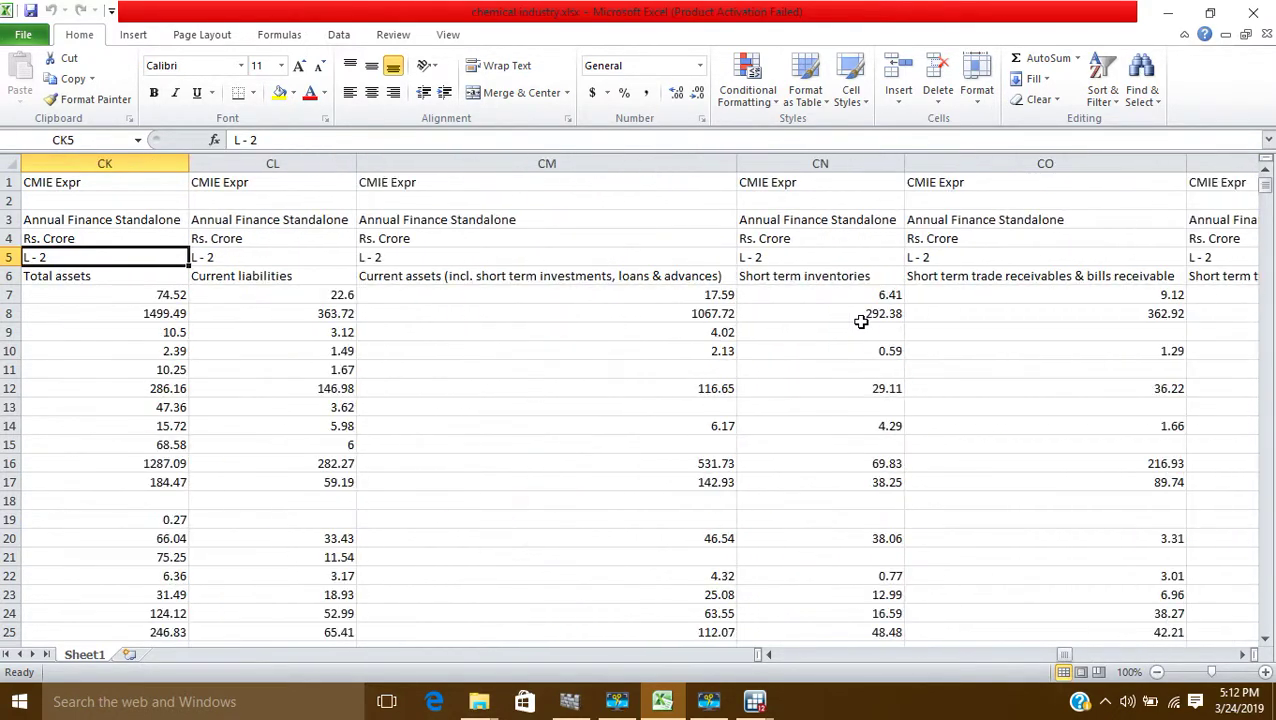
key(Left)
key(Left)
key(Left)
key(Left)
key(Left)
key(Left)
key(Left)
key(Left)
key(Left)
key(Left)
key(Left)
key(Left)
key(Left)
key(Left)
key(Left)
key(Left)
key(Left)
key(Left)
key(Left)
key(Left)
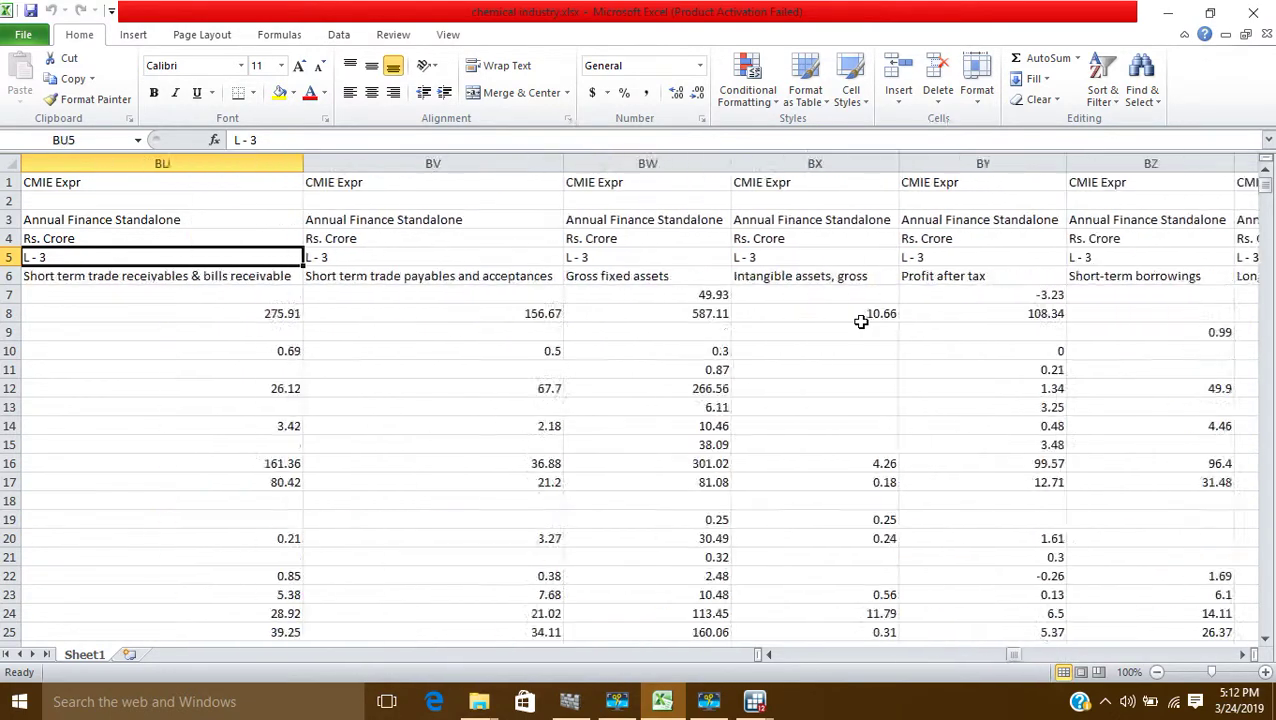
key(Left)
key(Left)
key(Left)
key(Left)
key(Left)
key(Left)
key(Left)
key(Left)
key(Left)
key(Left)
key(Left)
key(Left)
key(Left)
key(Left)
key(Left)
key(Left)
key(Left)
key(Left)
key(Left)
key(Left)
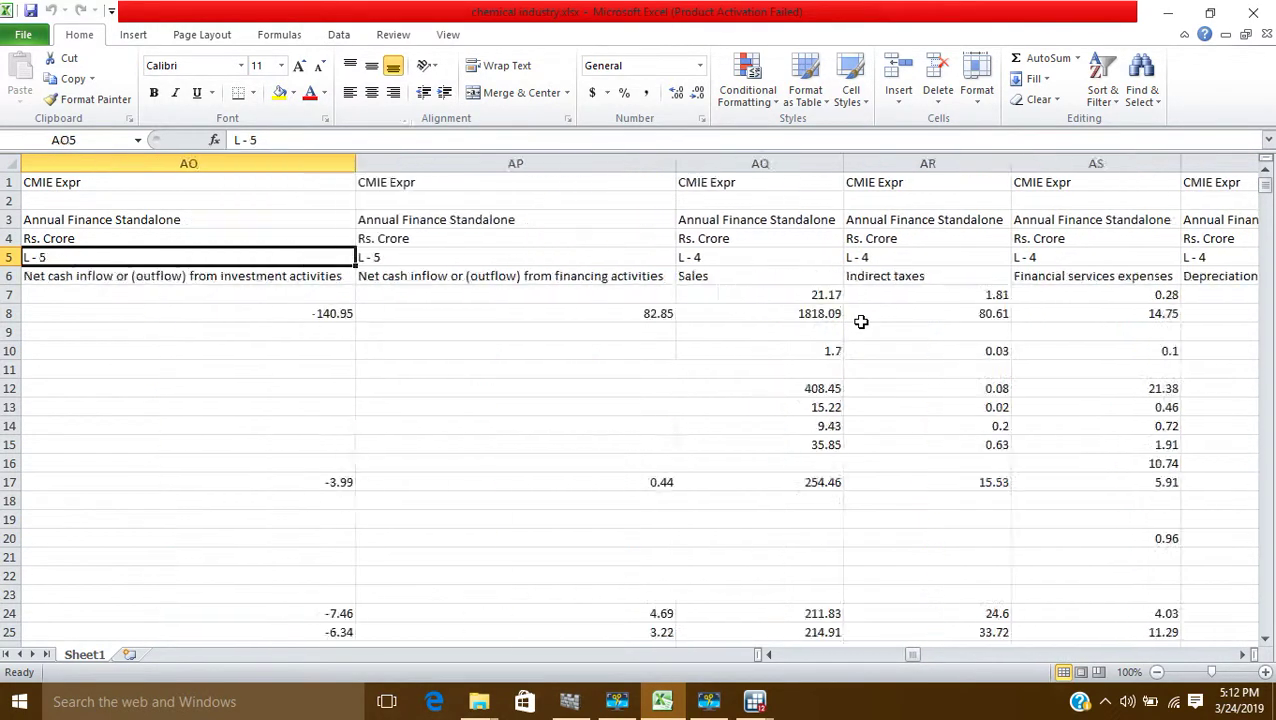
key(Left)
key(Left)
key(Left)
key(Left)
key(Left)
key(Left)
key(Left)
key(Left)
key(Left)
key(Left)
key(Left)
key(Left)
key(Left)
key(Left)
key(Left)
key(Left)
key(Left)
key(Left)
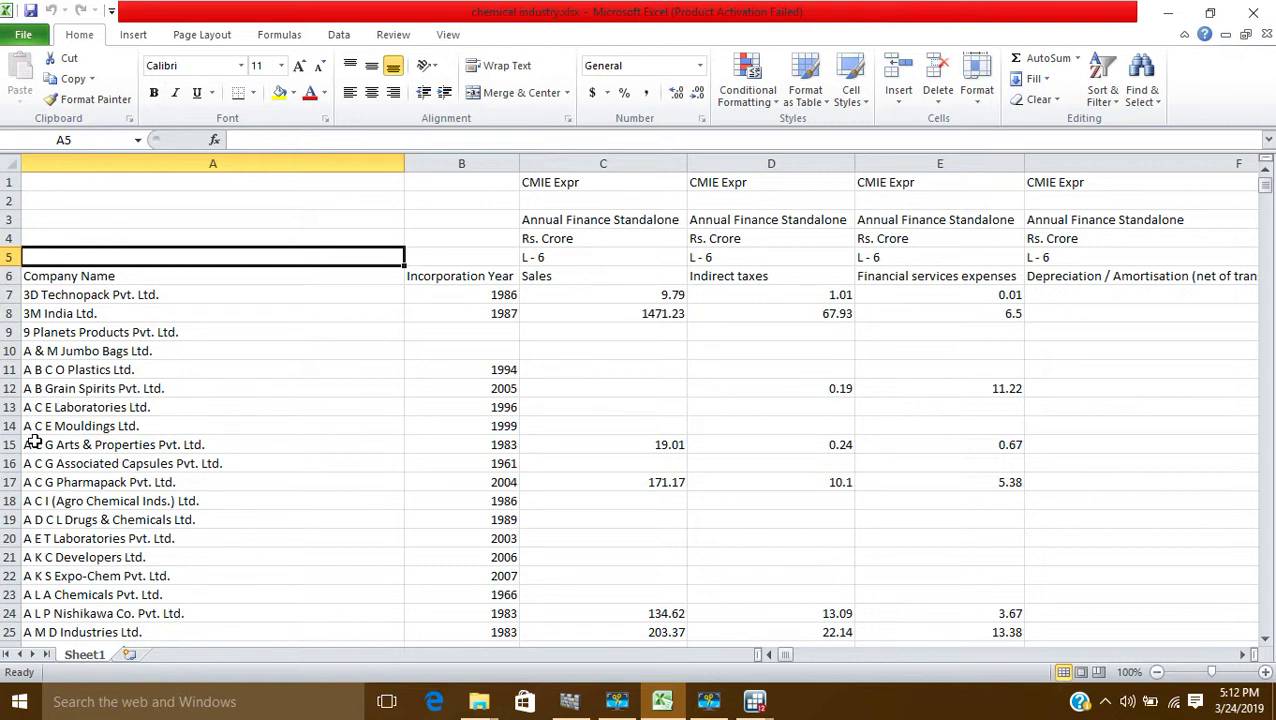
Step along row 5 from the Incorporation Year column to the Financial services expenses column
key(Right)
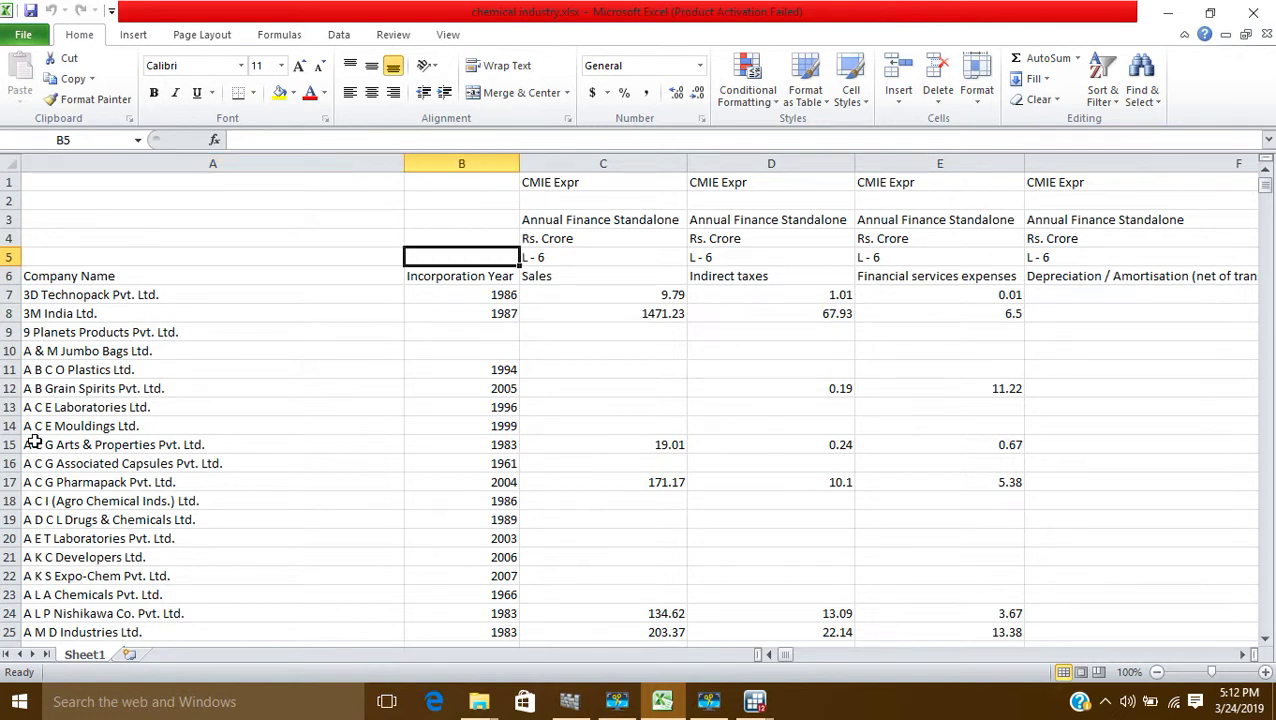
key(Right)
key(Right)
key(Right)
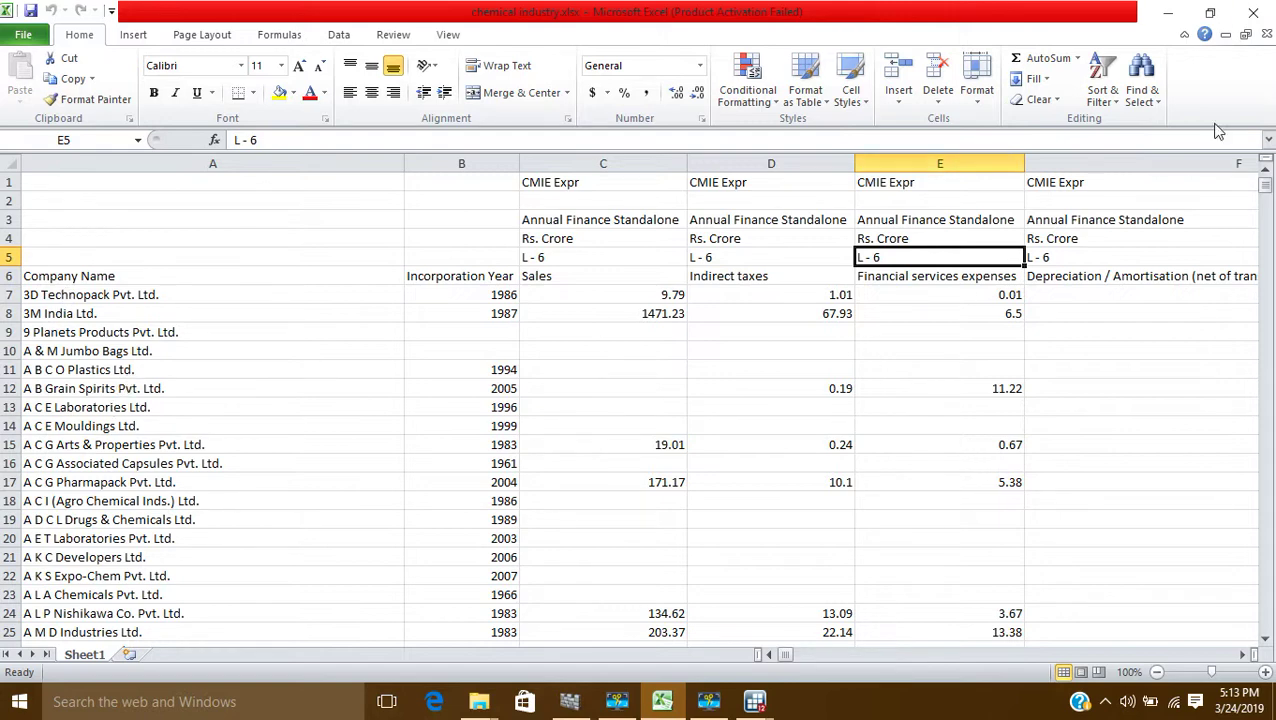
Close the chemical industry workbook, then exit Stata together with its Data Editor
click(1256, 16)
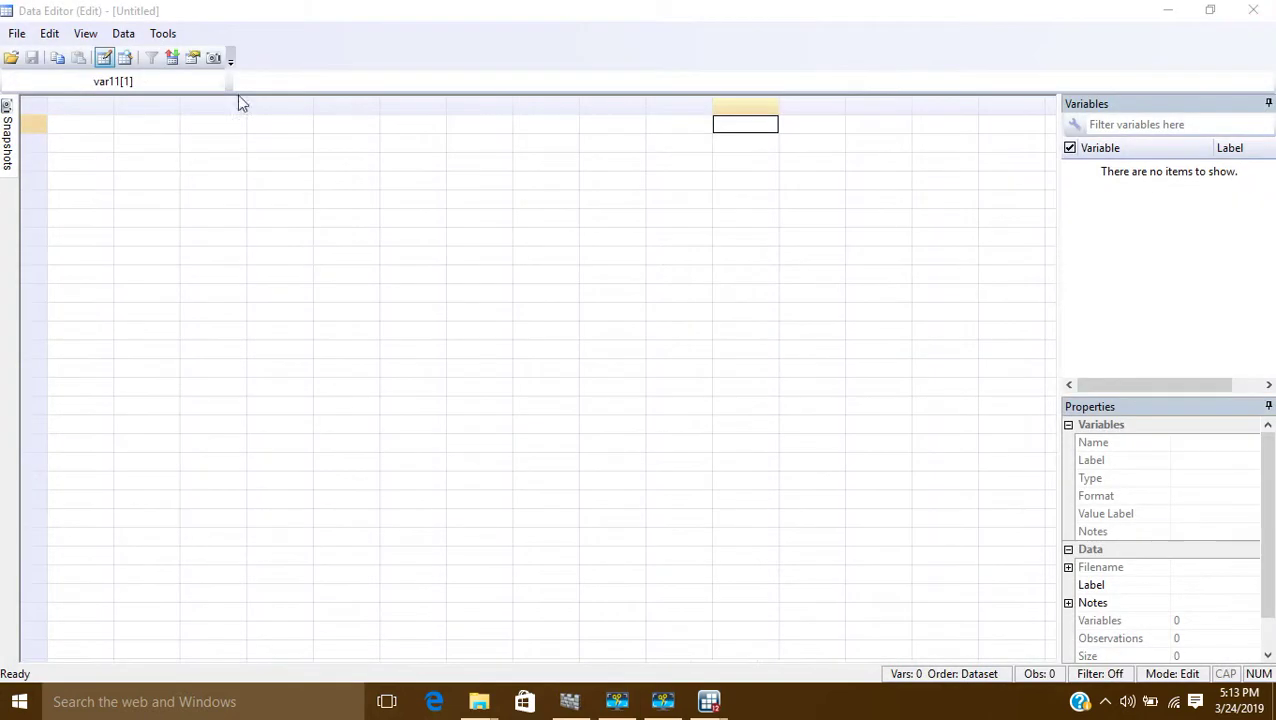
click(1248, 14)
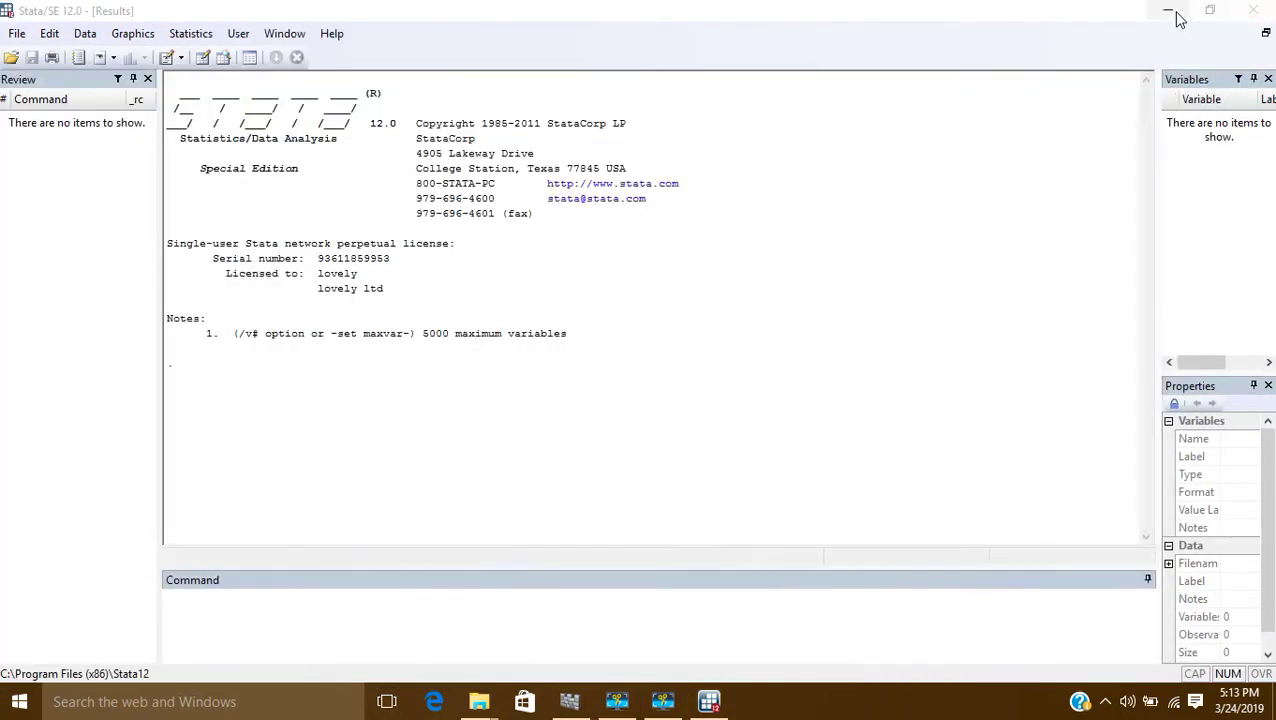
click(1250, 10)
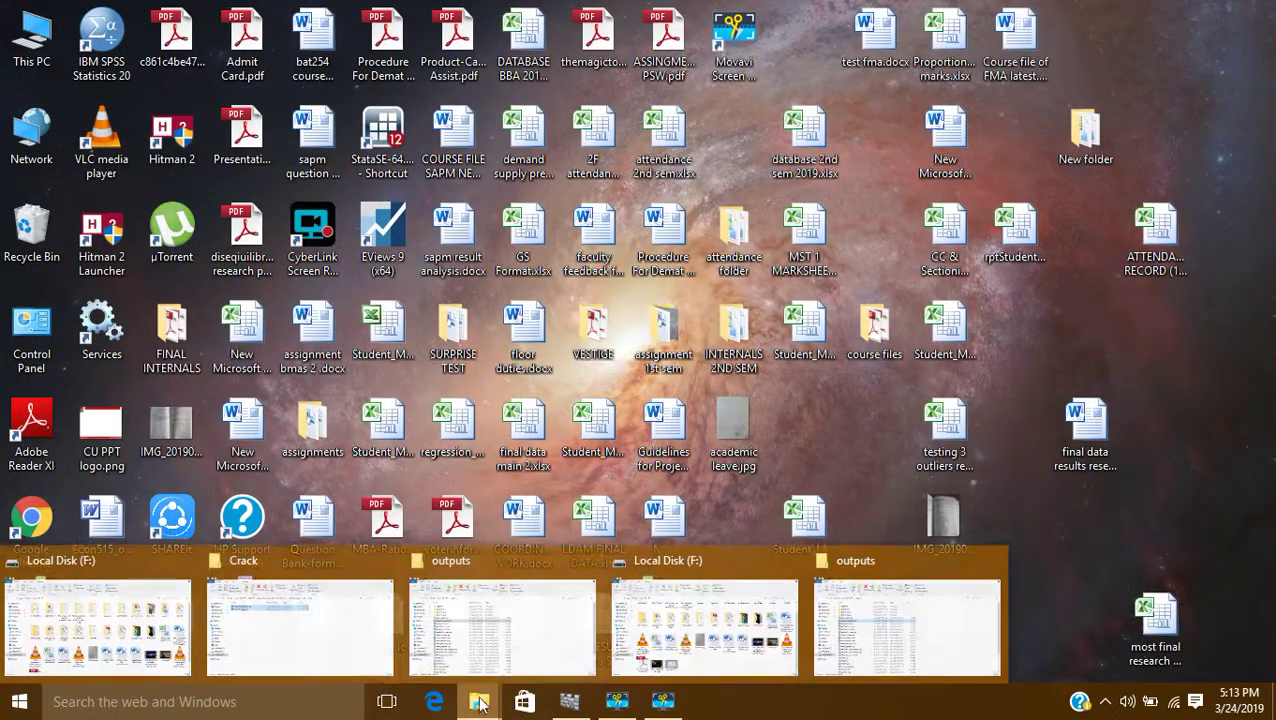
Open modified.xlsx from the modified subfolder of the outputs folder on drive F
click(873, 627)
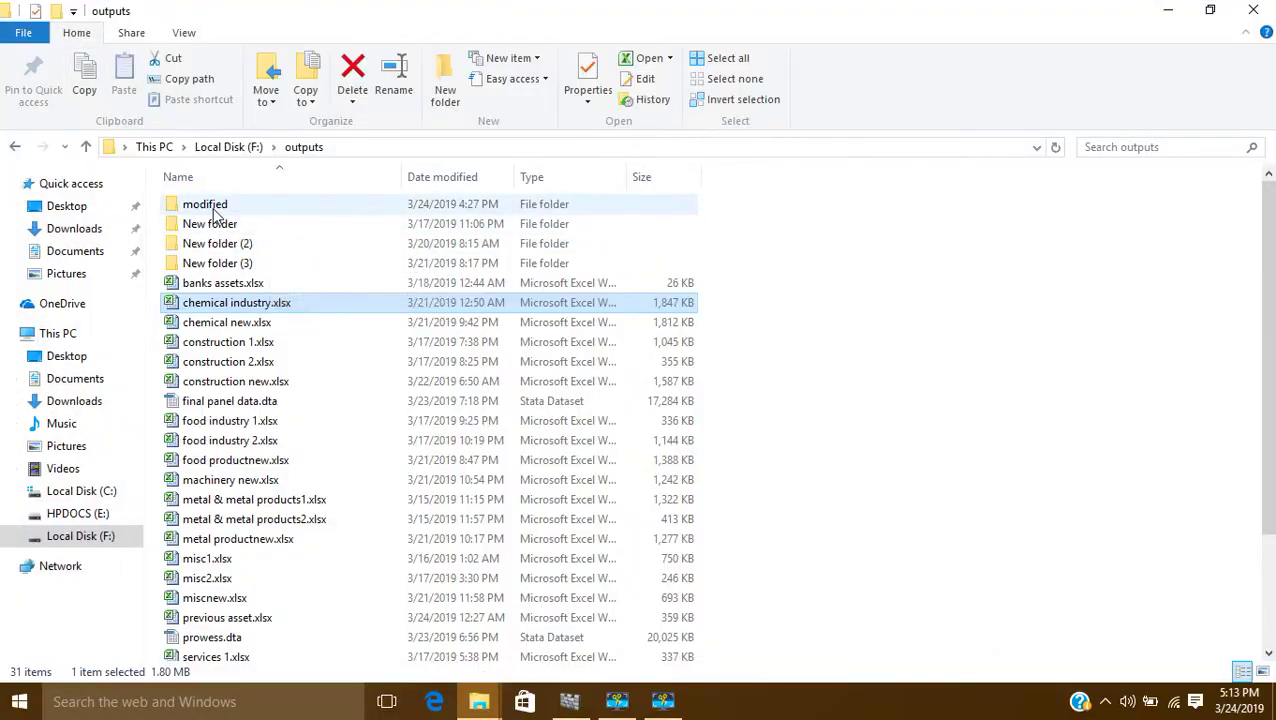
double_click(211, 205)
click(232, 209)
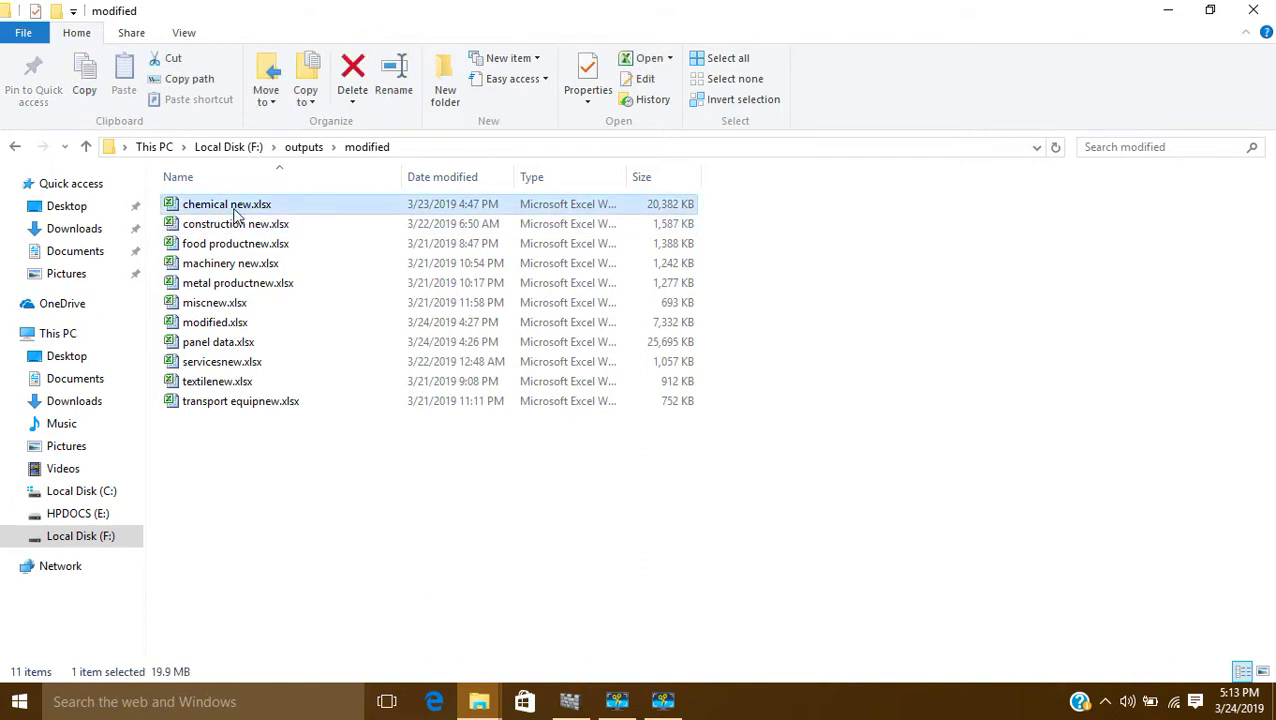
double_click(211, 331)
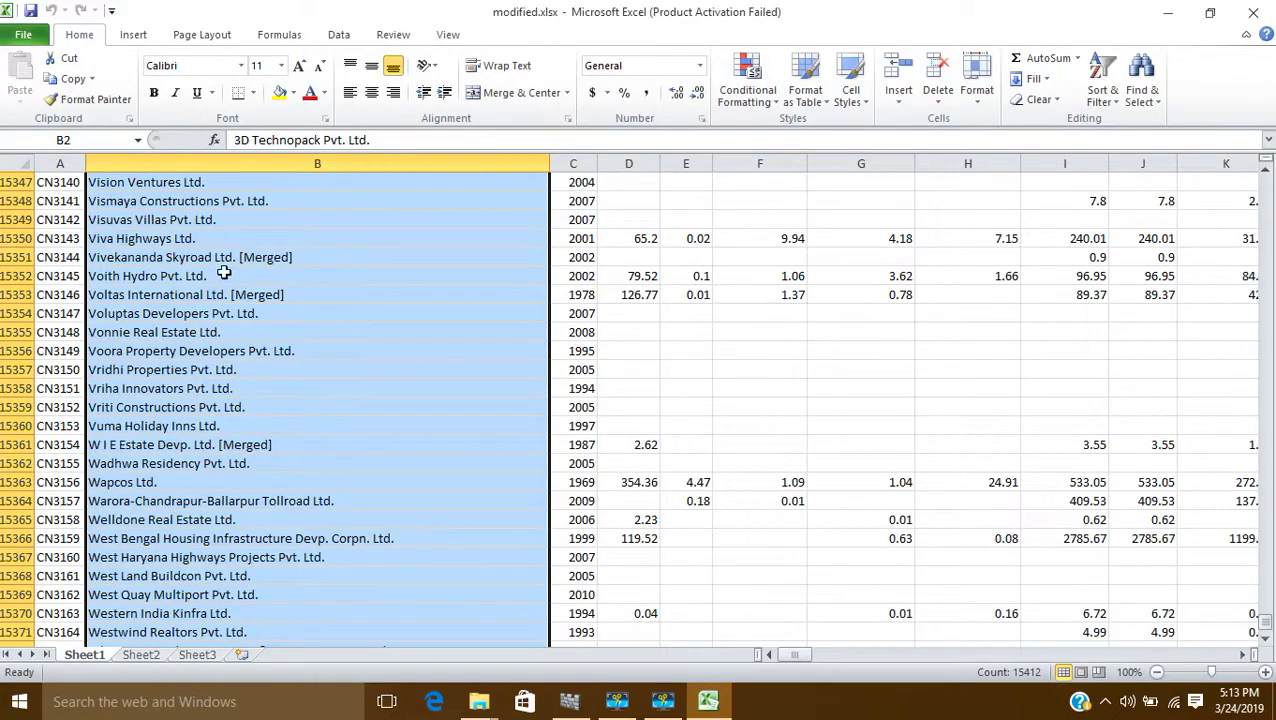
Go to the start of Sheet1, dismiss the Office activation wizard, and select the Company Name heading in B1
scroll(313, 316, up, 11)
drag(1268, 640, 1270, 172)
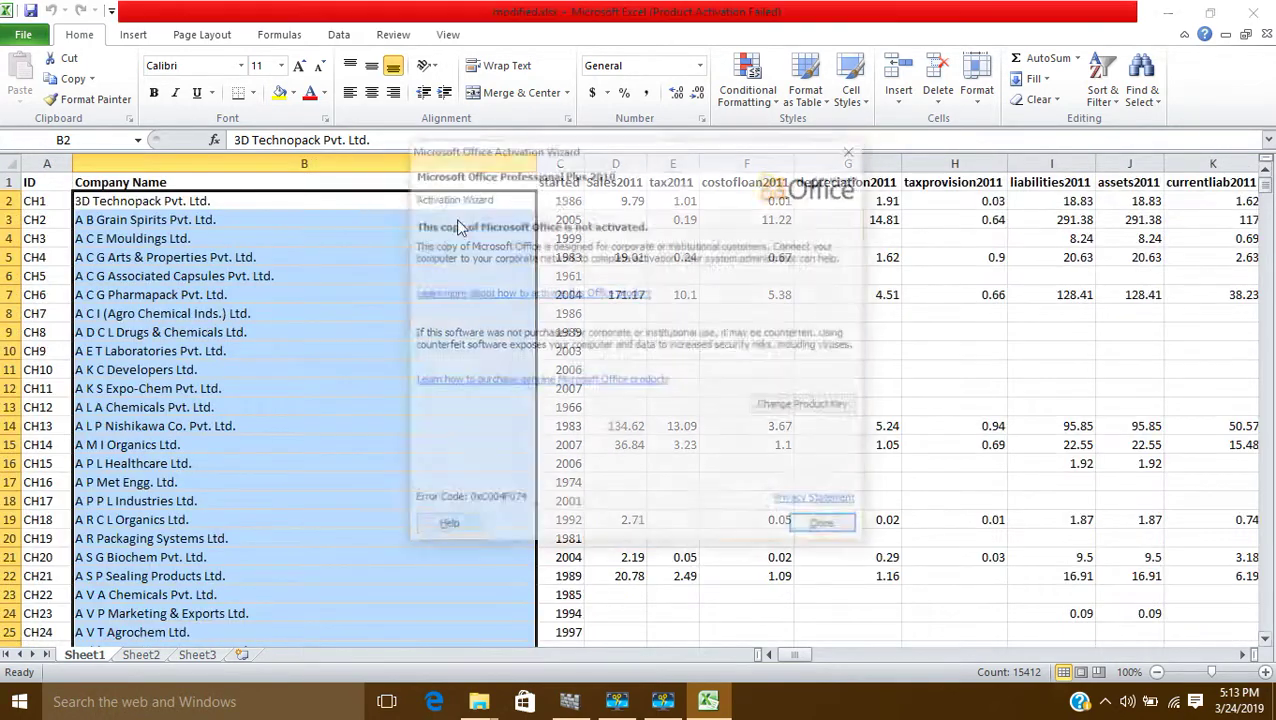
click(823, 527)
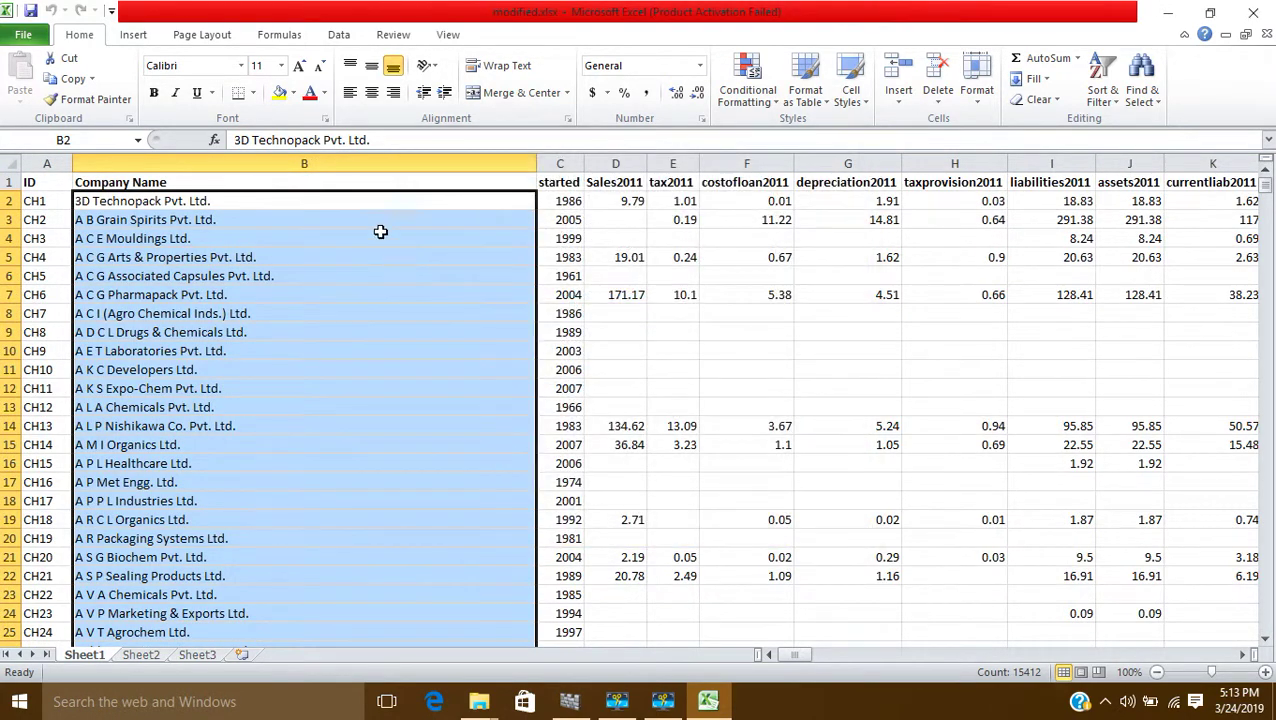
click(150, 182)
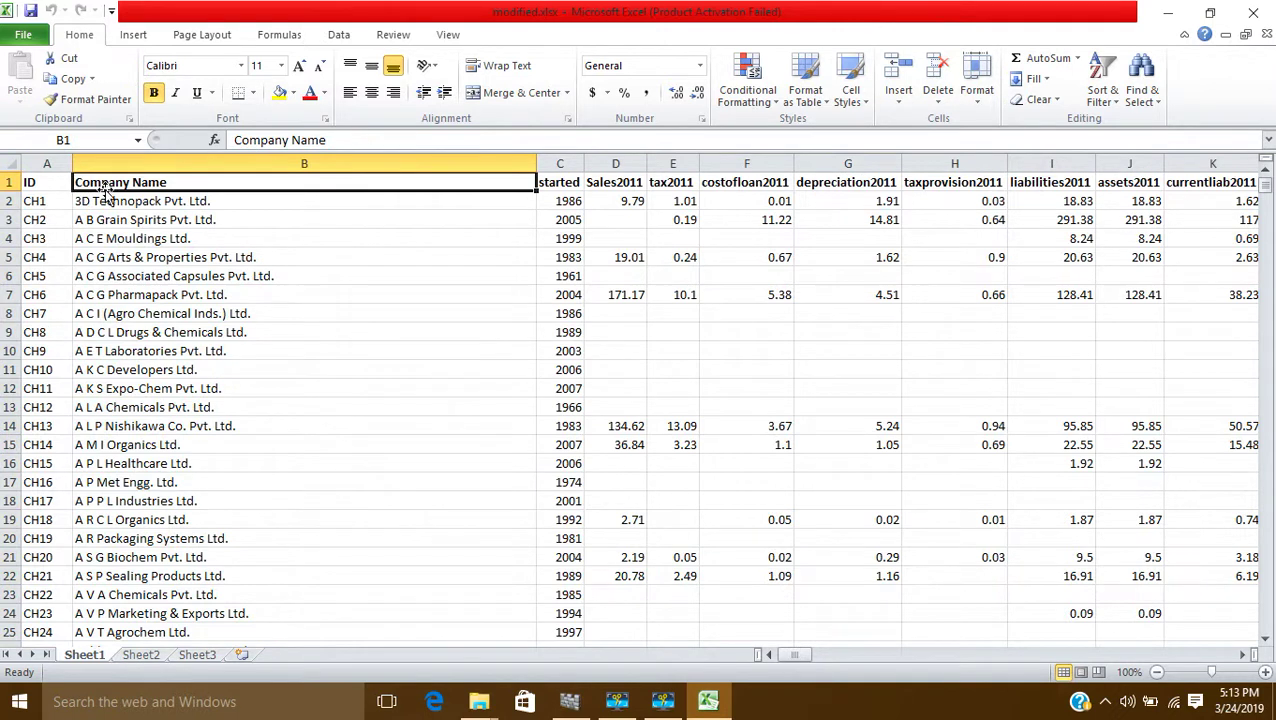
Examine the ID column heading in A1 and the first company codes listed beneath it
click(32, 185)
key(Down)
key(Down)
key(Down)
key(Up)
key(Up)
key(Up)
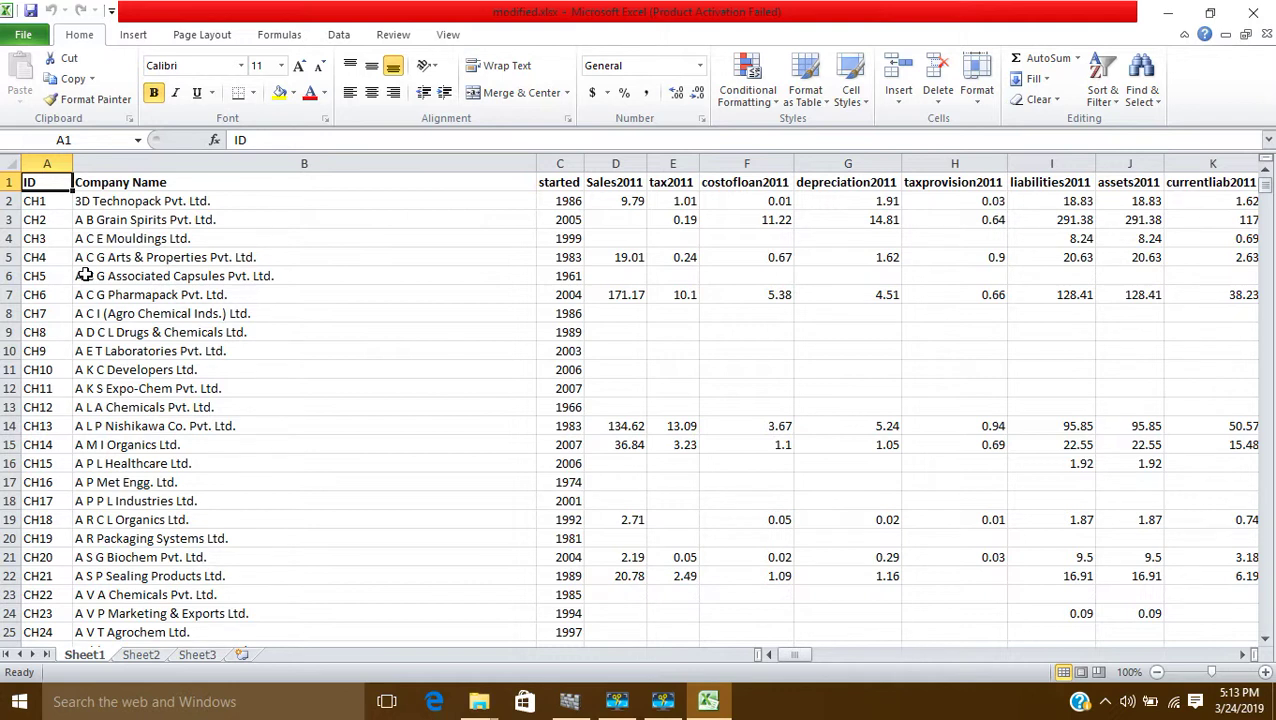
key(Down)
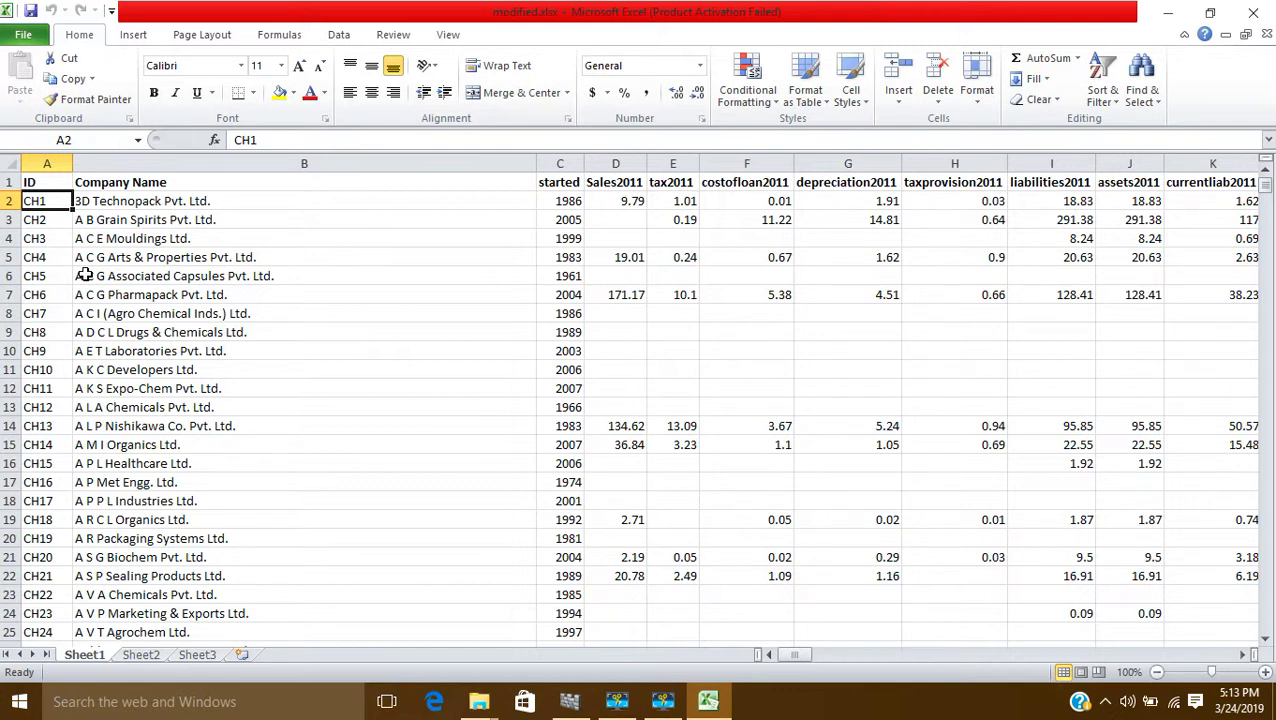
Examine the company ID codes down column A, from CH1 to CH92 and the rows around it
key(Up)
key(Down)
key(Down)
key(Down)
key(Down)
key(Down)
key(Down)
key(Up)
key(Up)
key(Up)
key(Up)
key(Up)
key(Up)
key(Down)
key(Down)
key(Down)
key(Down)
key(Down)
key(Down)
key(Down)
key(Down)
key(Down)
key(Down)
key(Down)
key(Down)
key(Down)
key(Down)
key(Down)
key(Down)
key(Down)
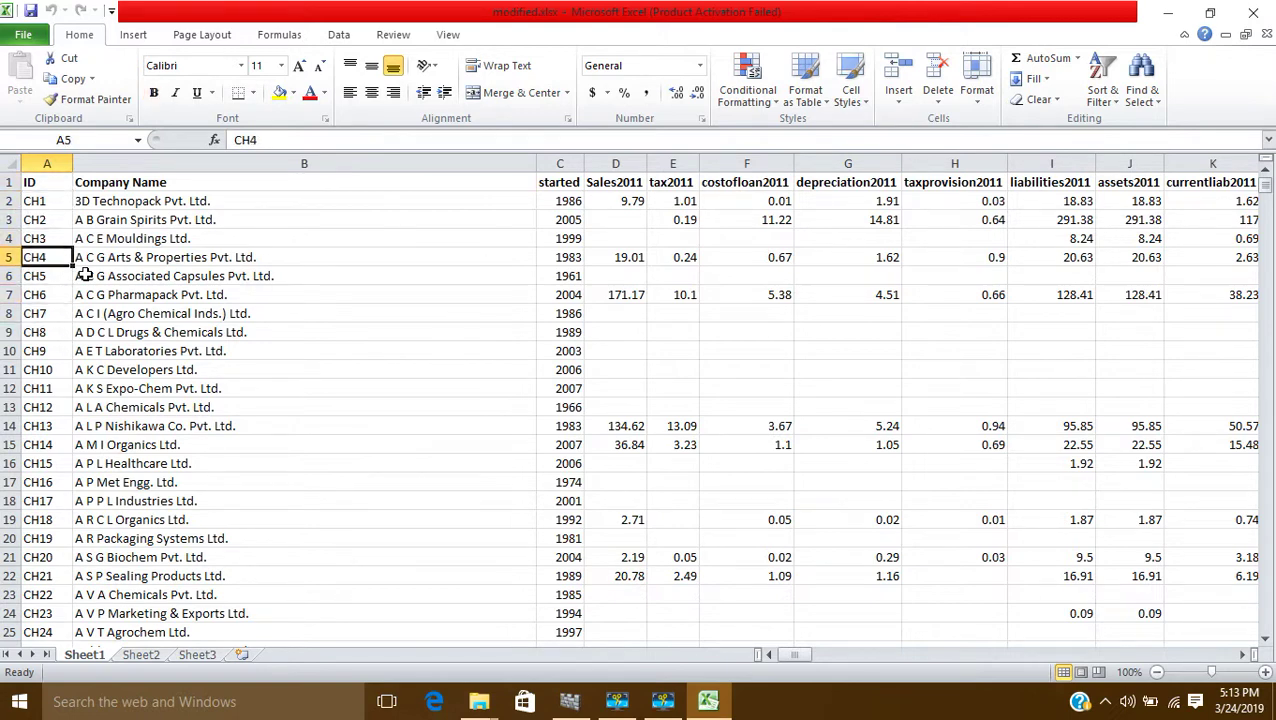
key(Down)
key(Down)
key(Down)
key(Down)
key(Down)
key(Down)
key(Down)
key(Down)
key(Down)
key(Down)
key(Down)
key(Down)
key(Down)
key(Down)
key(Down)
key(Down)
key(Down)
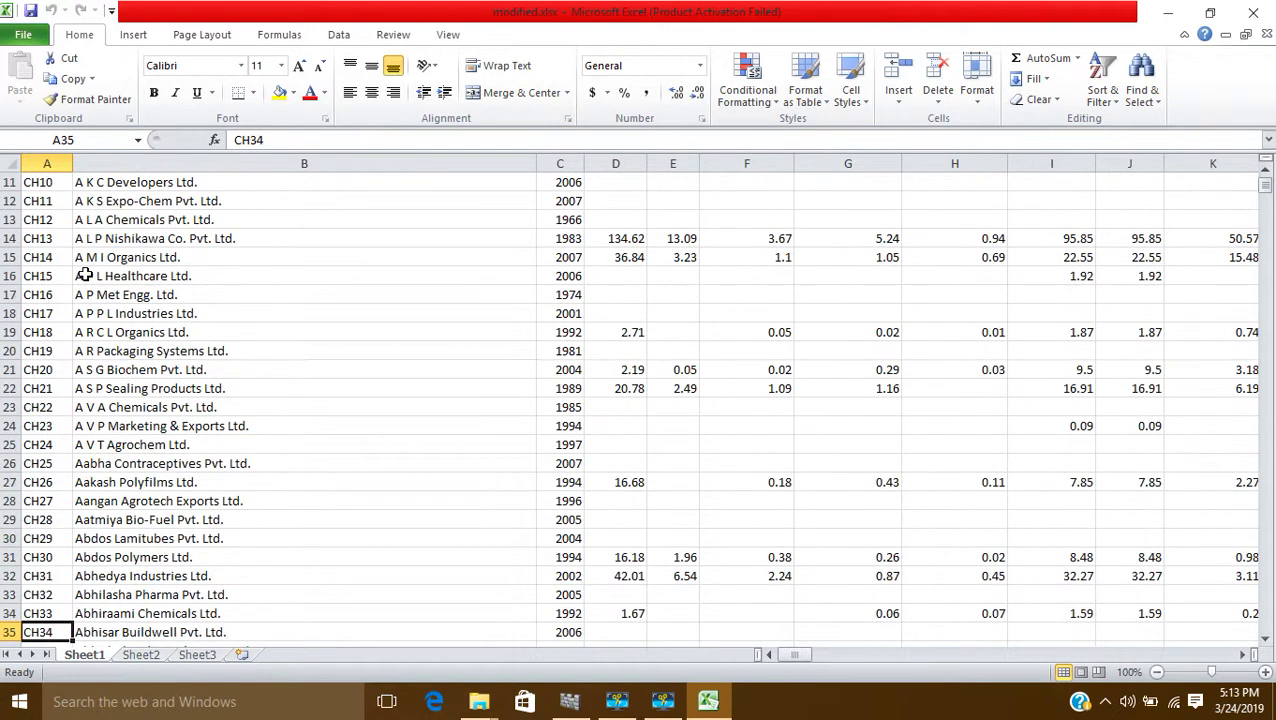
key(Down)
key(Down)
key(Down)
key(Down)
key(Down)
key(Down)
key(Down)
key(Down)
key(Down)
key(Down)
key(Down)
key(Down)
key(Down)
key(Down)
key(Down)
key(Down)
key(Down)
key(Down)
key(Down)
key(Down)
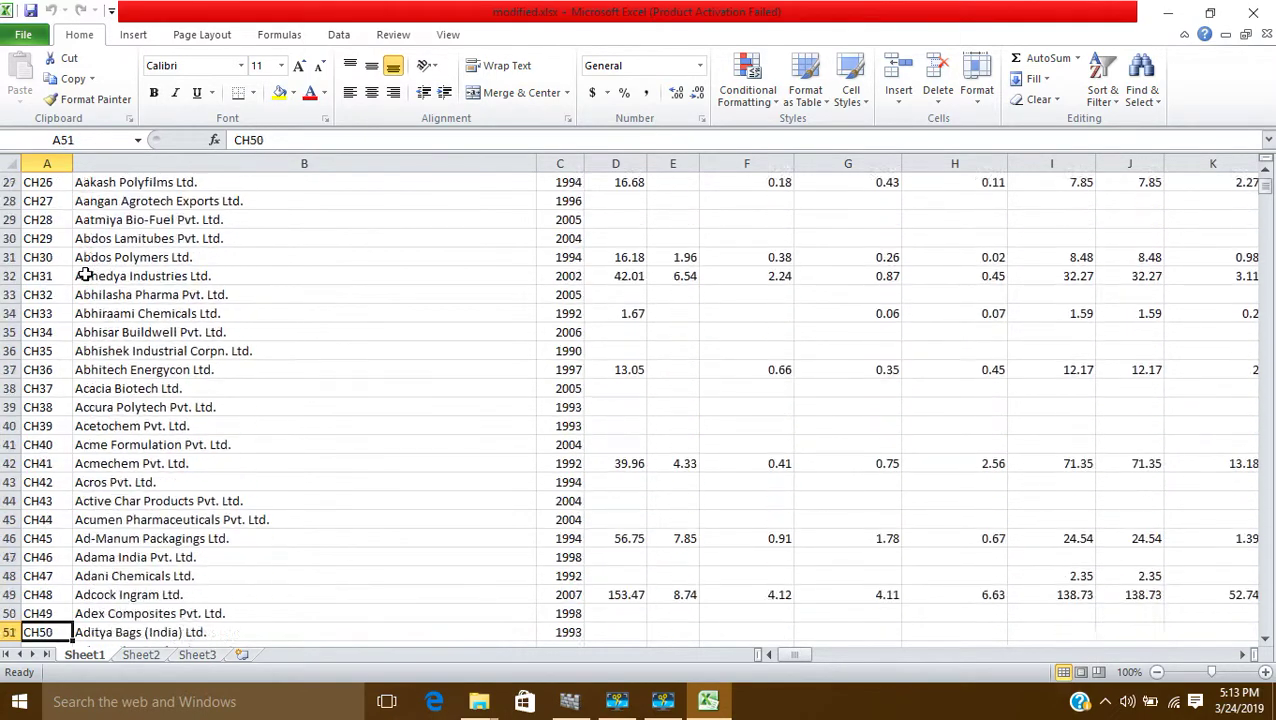
key(Down)
key(Down)
key(Down)
key(Down)
key(Down)
key(Down)
key(Down)
key(Down)
key(Down)
key(Down)
key(Down)
key(Down)
key(Down)
Go back up through the company codes to the ID heading in A1
key(Up)
key(Up)
key(Up)
key(Up)
key(Up)
key(Up)
key(Up)
key(Up)
key(Up)
key(Up)
key(Up)
key(Up)
key(Up)
key(Up)
key(Up)
key(Up)
key(Up)
key(Up)
key(Up)
key(Up)
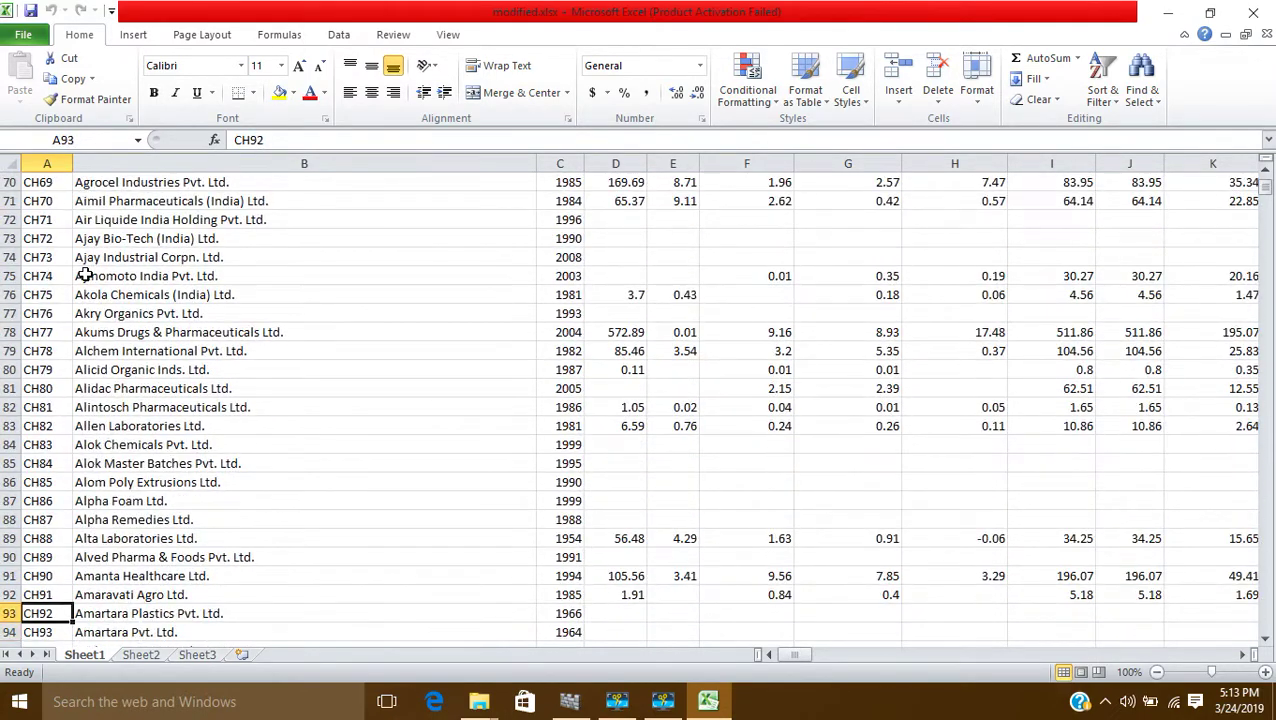
key(Up)
key(Up)
key(Up)
key(Up)
key(Up)
key(Up)
key(Up)
key(Up)
key(Up)
key(Up)
key(Up)
key(Up)
key(Up)
key(Up)
key(Up)
key(Up)
key(Up)
key(Up)
key(Up)
key(Up)
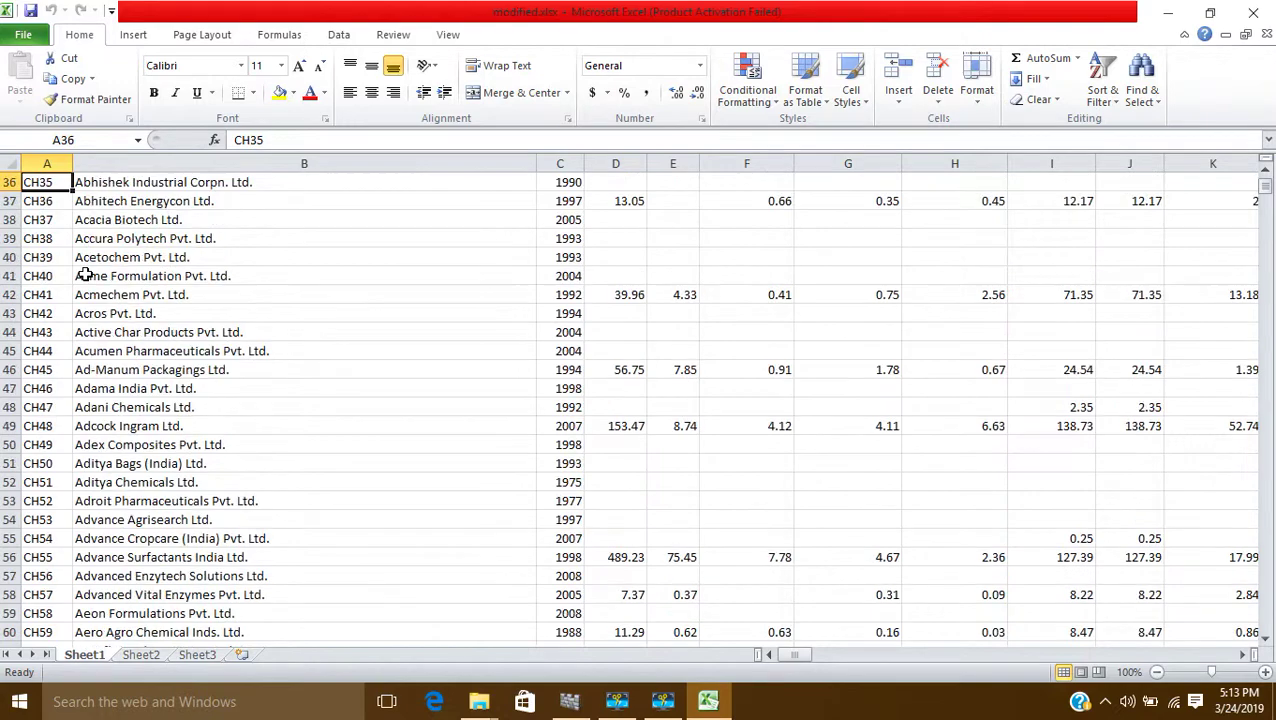
key(Up)
key(Up)
key(Up)
key(Up)
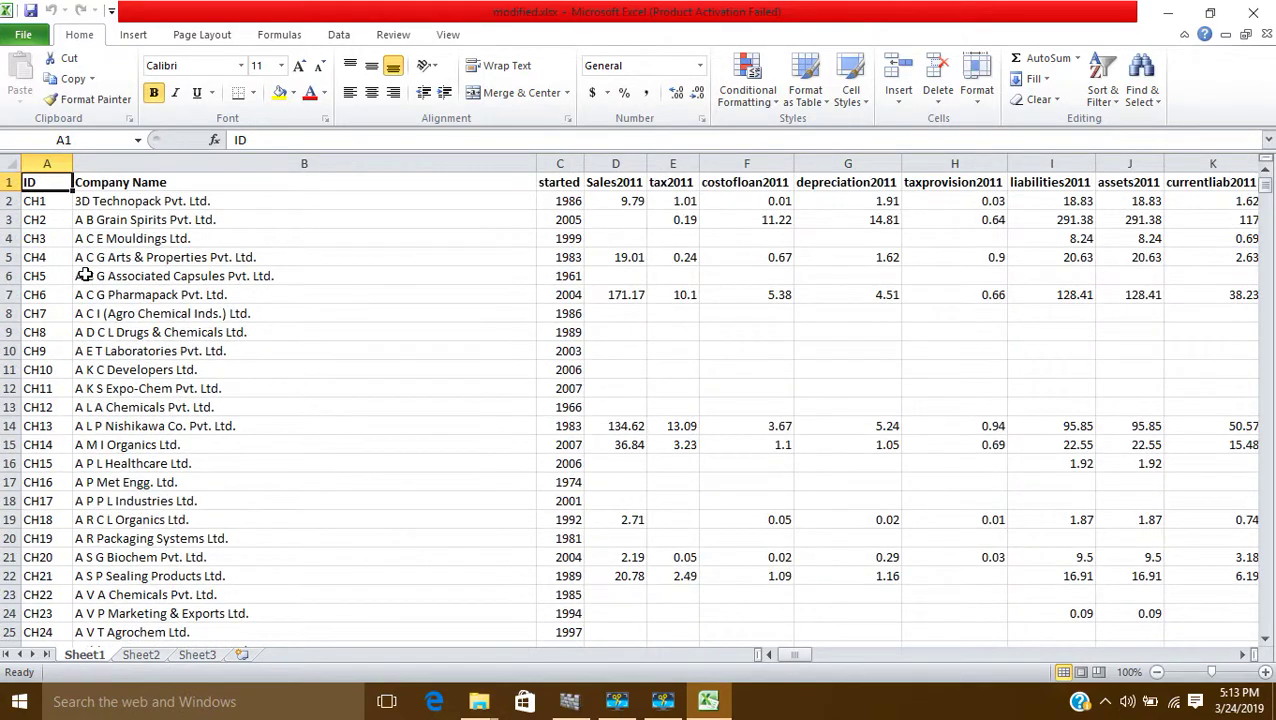
Review the first few company codes under the ID heading, ending on CH1 in A2
key(Down)
key(Down)
key(Down)
key(Down)
key(Up)
key(Up)
key(Up)
key(Up)
key(Down)
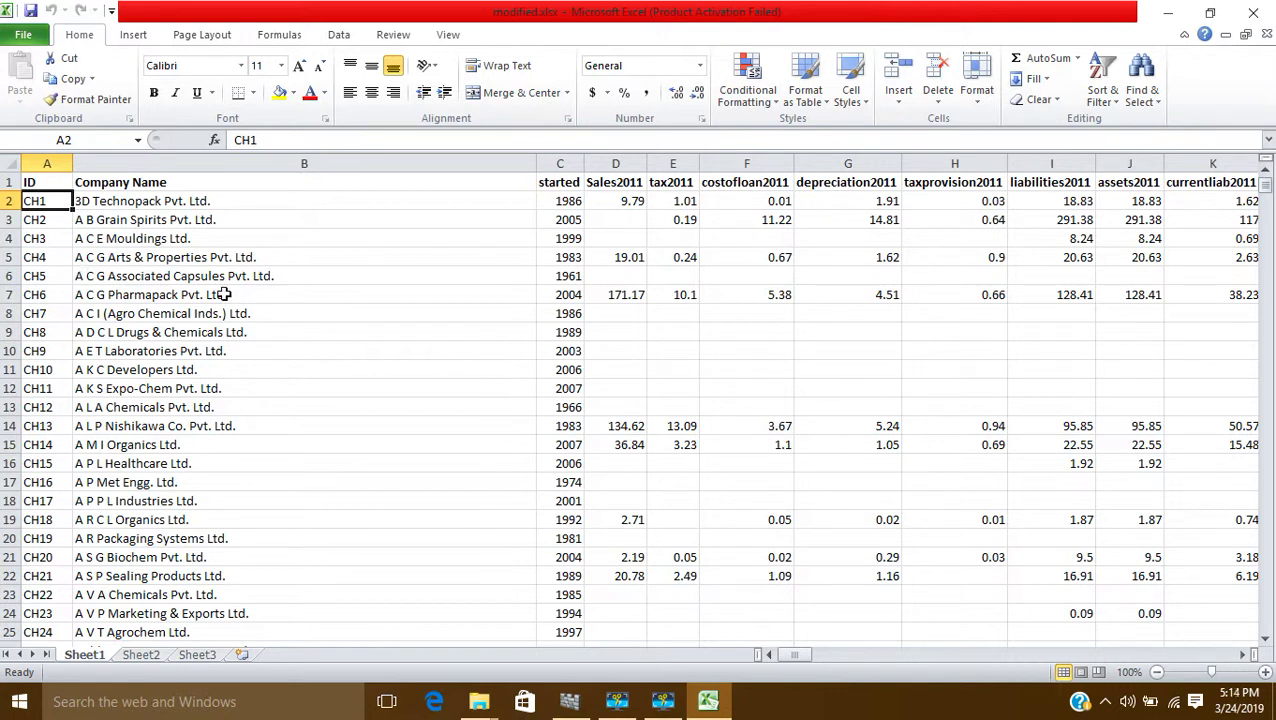
Check the Company Name, started and Sales2011 headings in row 1, ending on D1
click(138, 188)
click(566, 180)
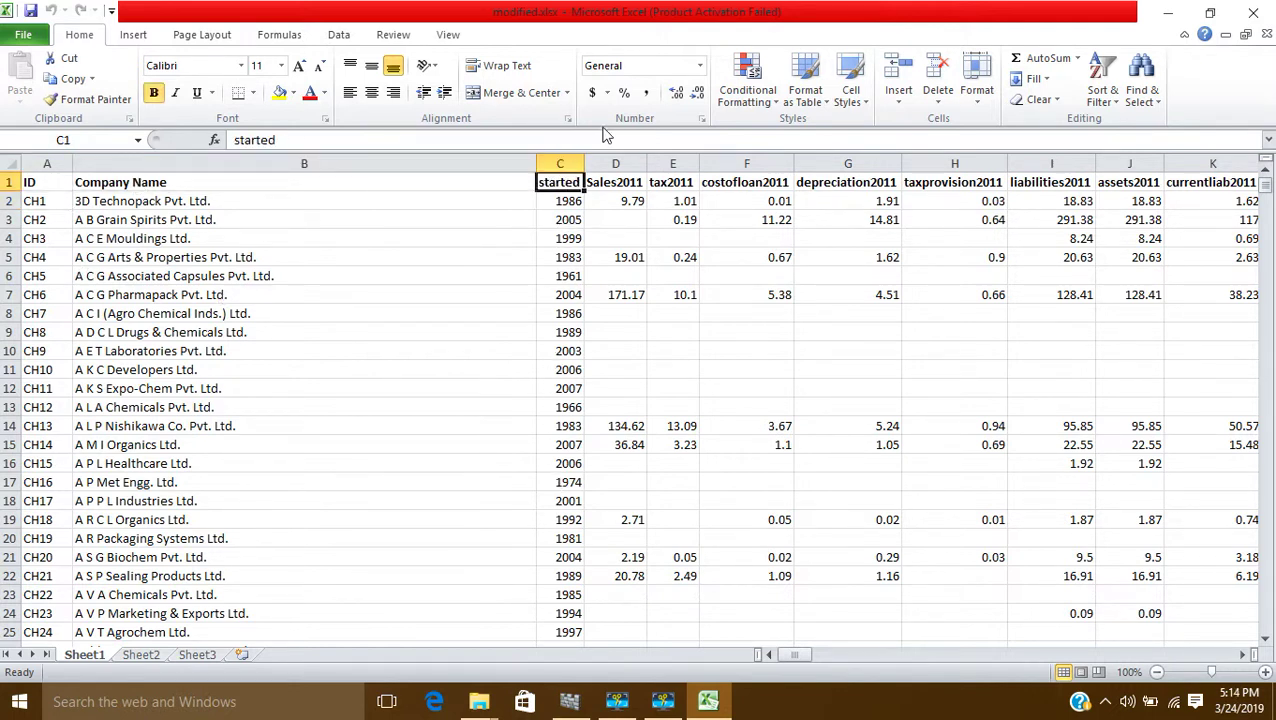
click(617, 182)
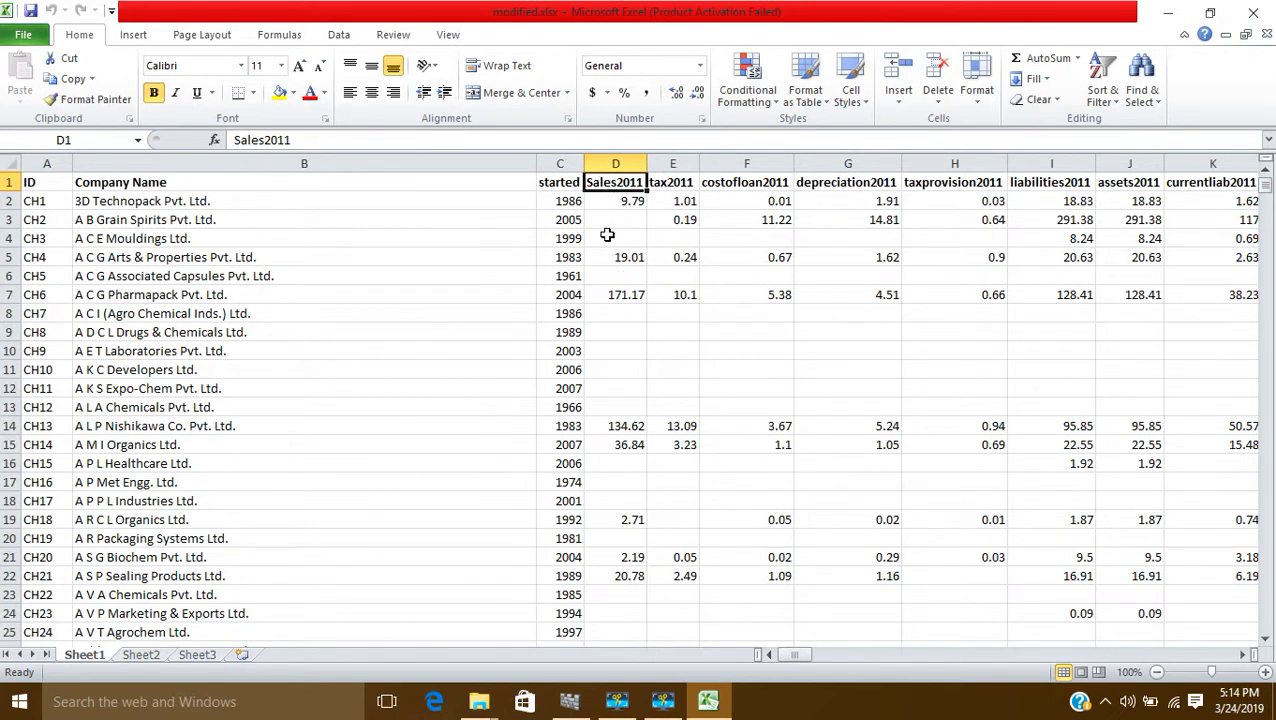
Examine the 2011 variable headings along row 1, from tax2011 in E1 to cashflowinvestment2011 in V1
key(Right)
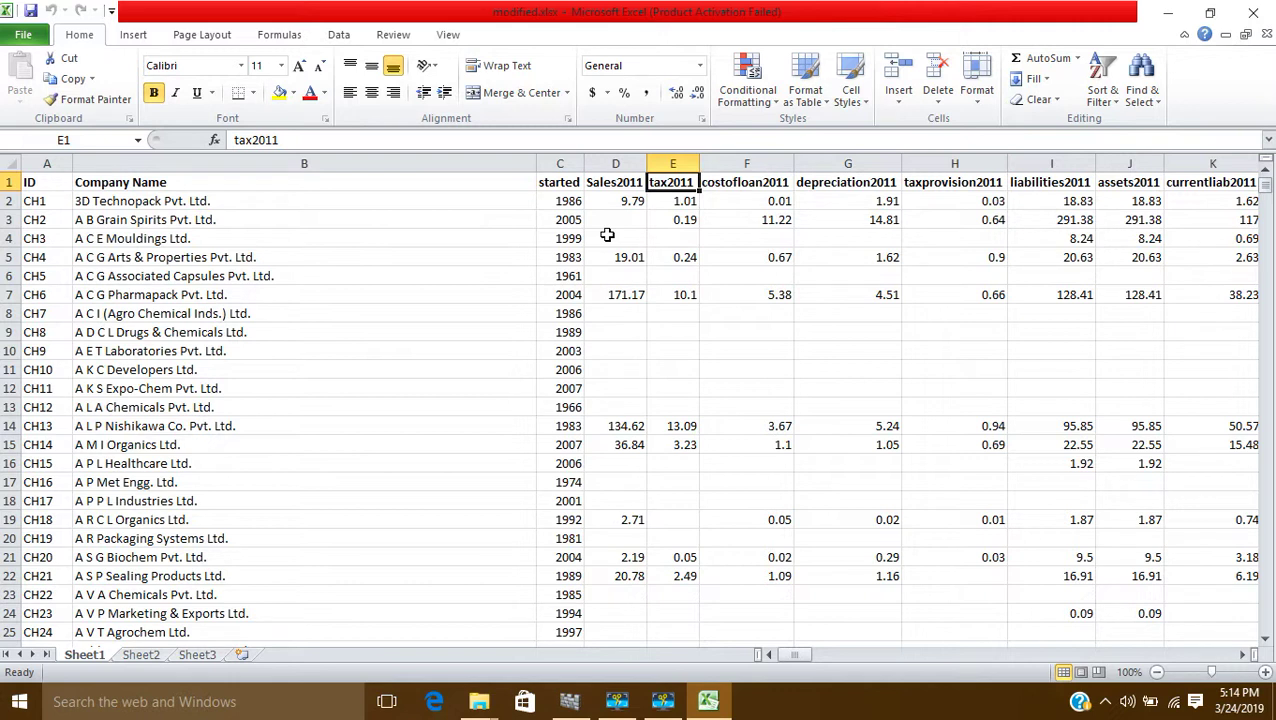
key(Right)
key(Right)
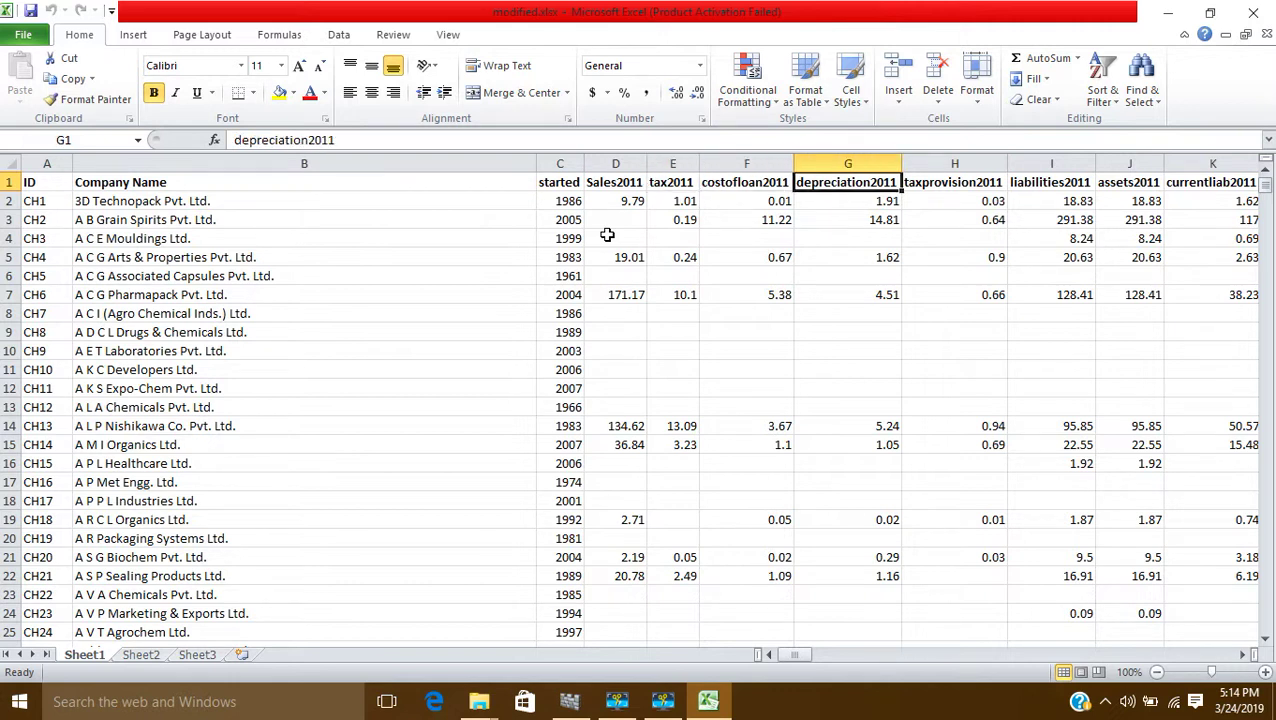
key(Right)
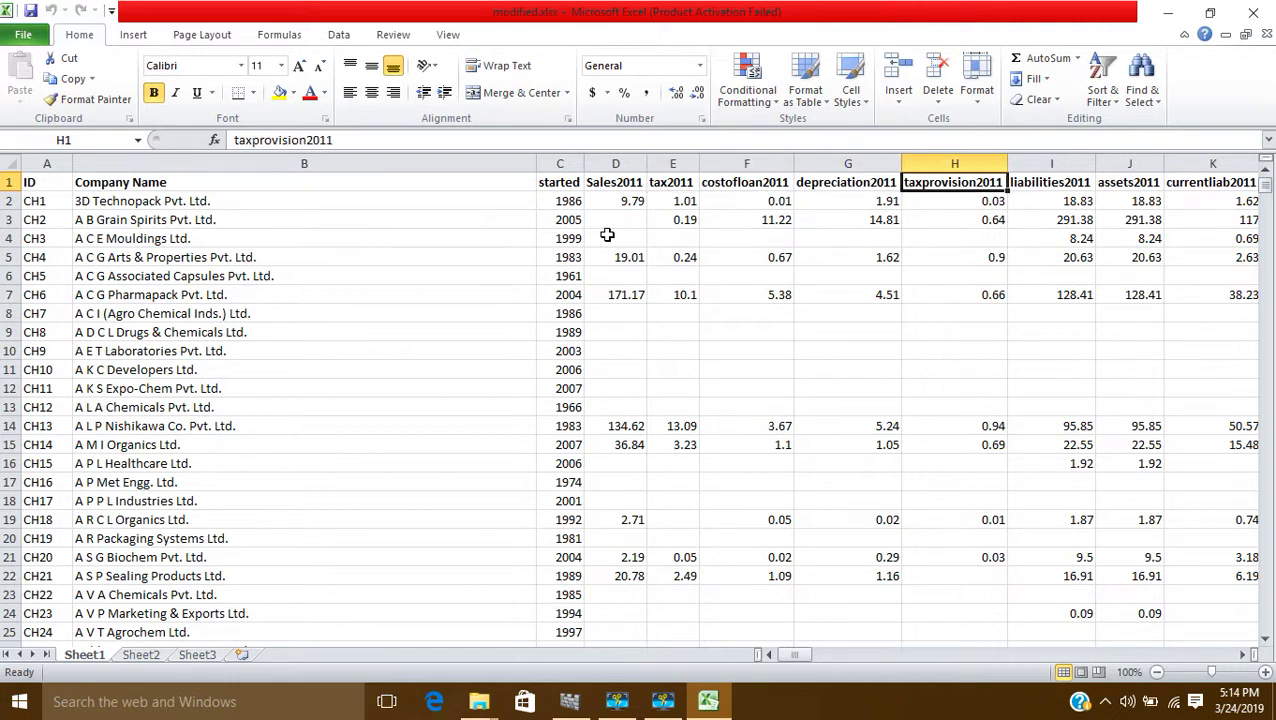
key(Right)
key(Right)
key(Right)
key(Right)
key(Right)
key(Right)
key(Right)
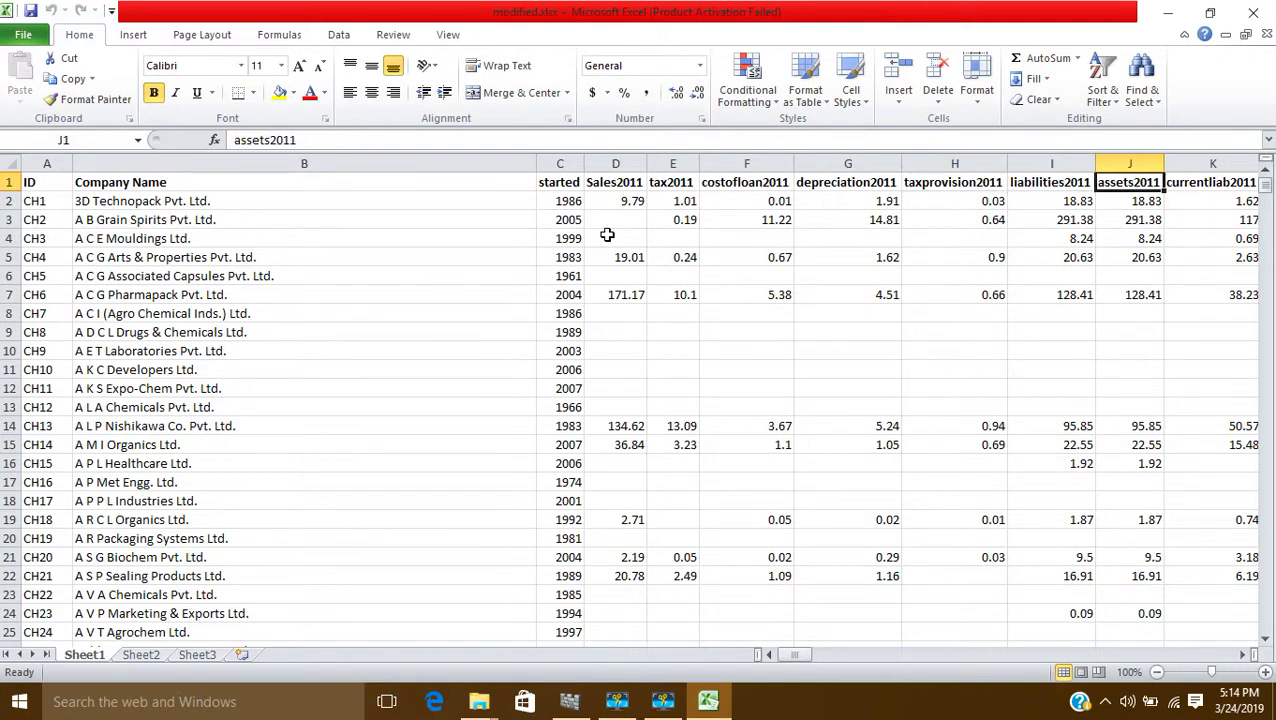
key(Right)
key(Right)
key(Right)
key(Right)
key(Right)
key(Right)
key(Right)
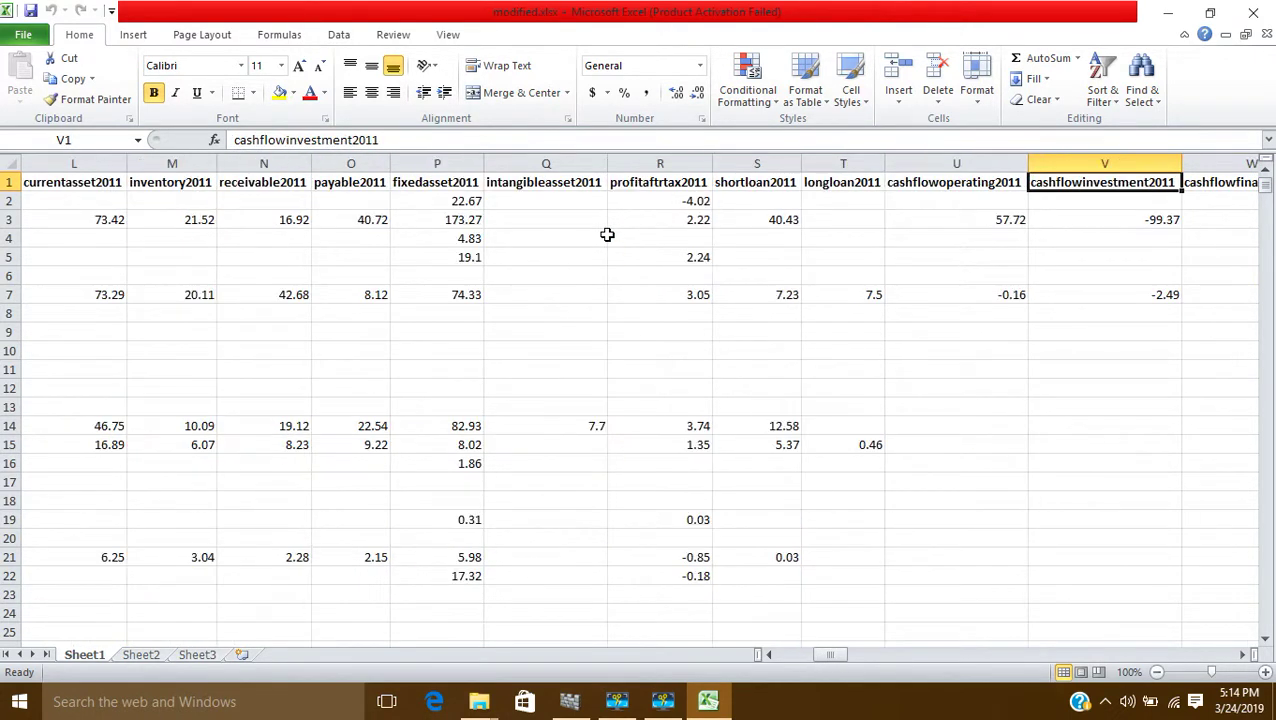
Compare the last 2011 cash flow headings in row 1 with the start of the 2012 block, ending on Sales2012 in X1
key(Right)
key(Right)
key(Right)
key(Left)
key(Left)
key(Left)
key(Left)
key(Left)
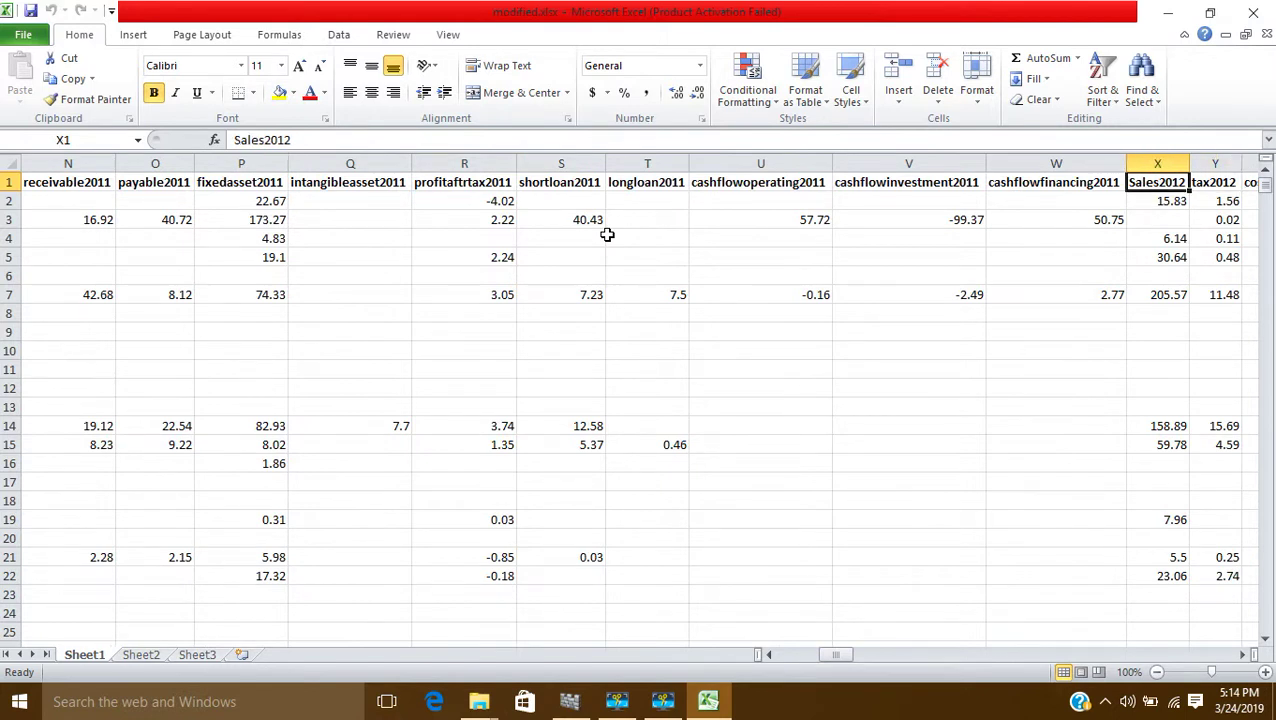
key(Left)
key(Left)
key(Right)
key(Right)
key(Right)
key(Right)
key(Right)
key(Right)
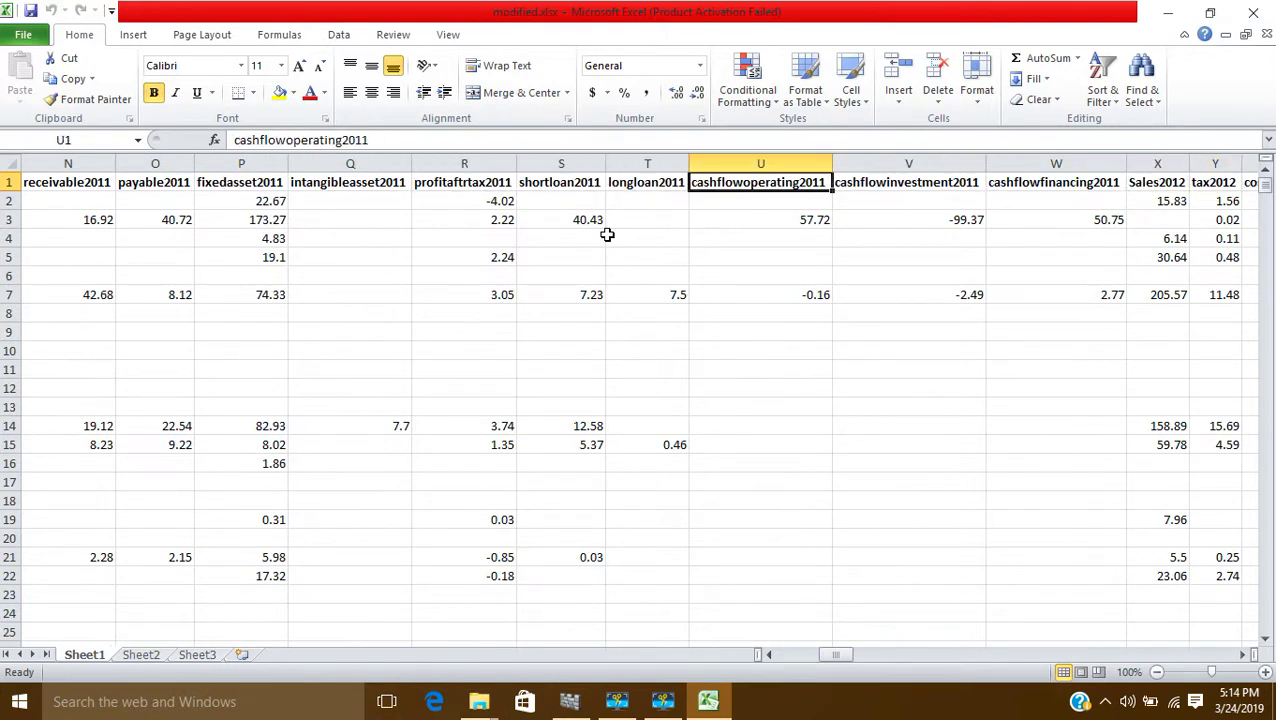
key(Left)
key(Right)
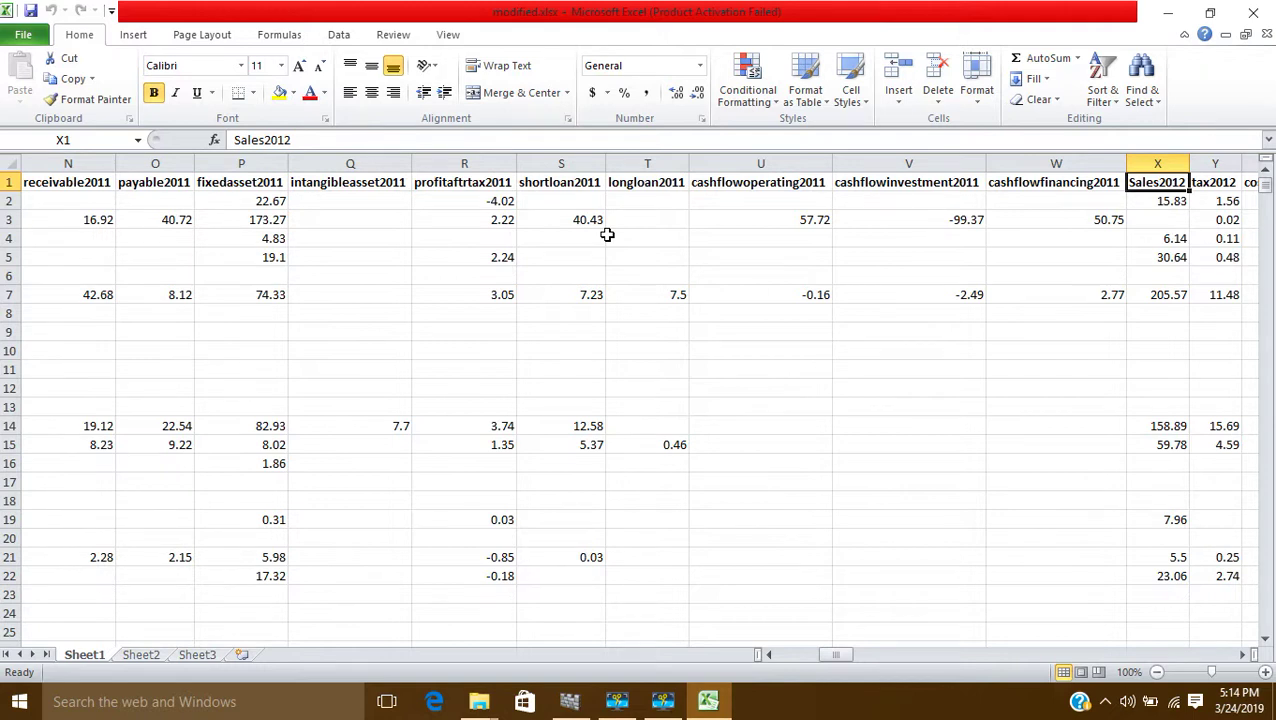
Review the 2012 variable headings along row 1, from tax2012 in Y1 up to Sales2013 in AR1
key(Right)
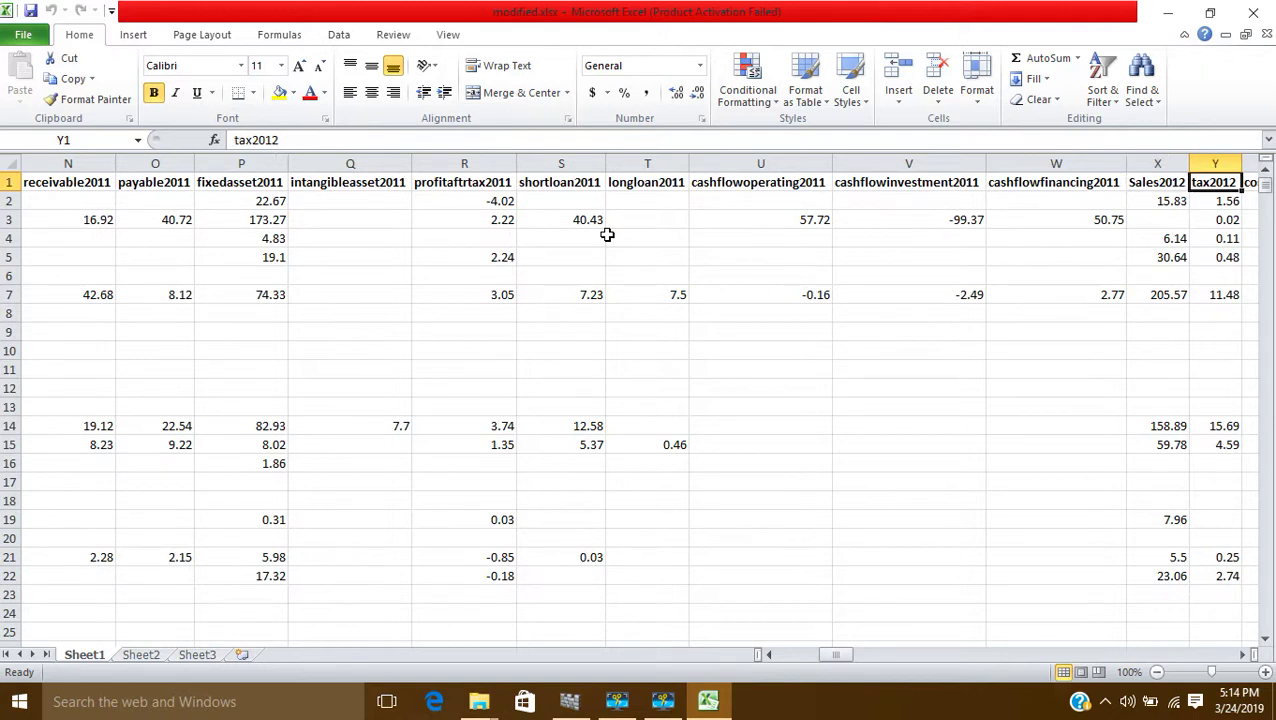
key(Right)
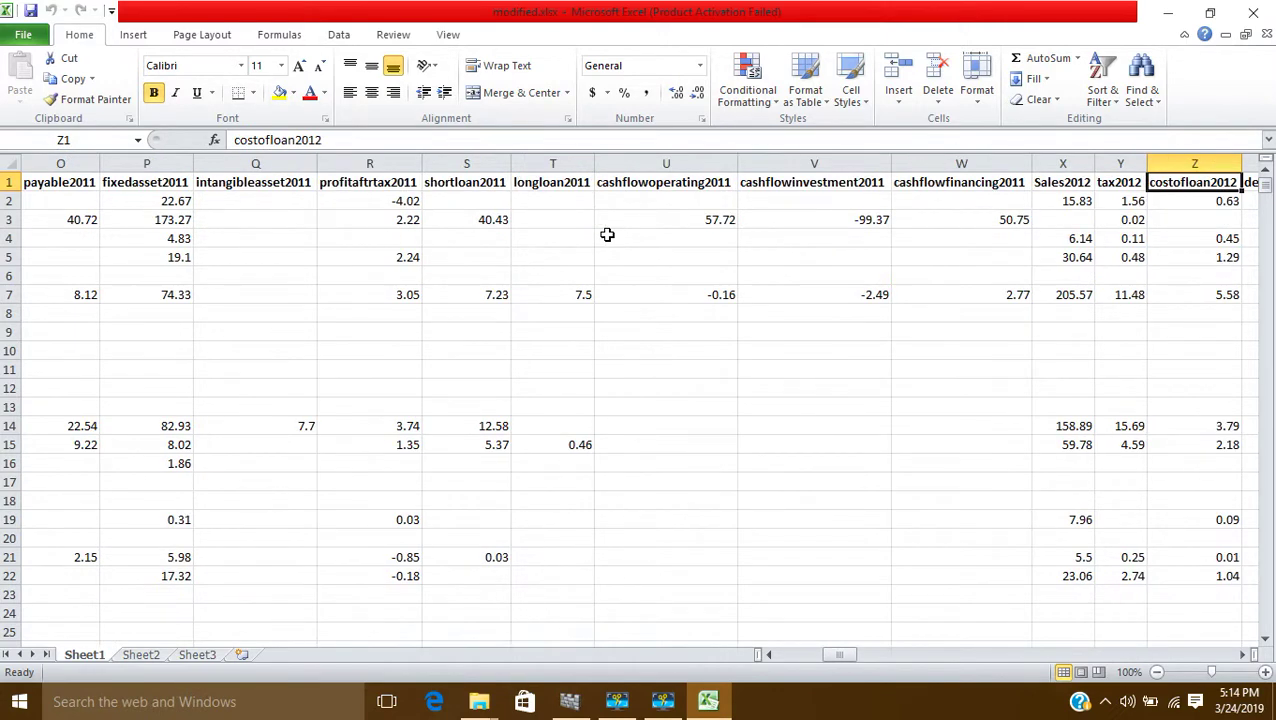
key(Right)
key(Right)
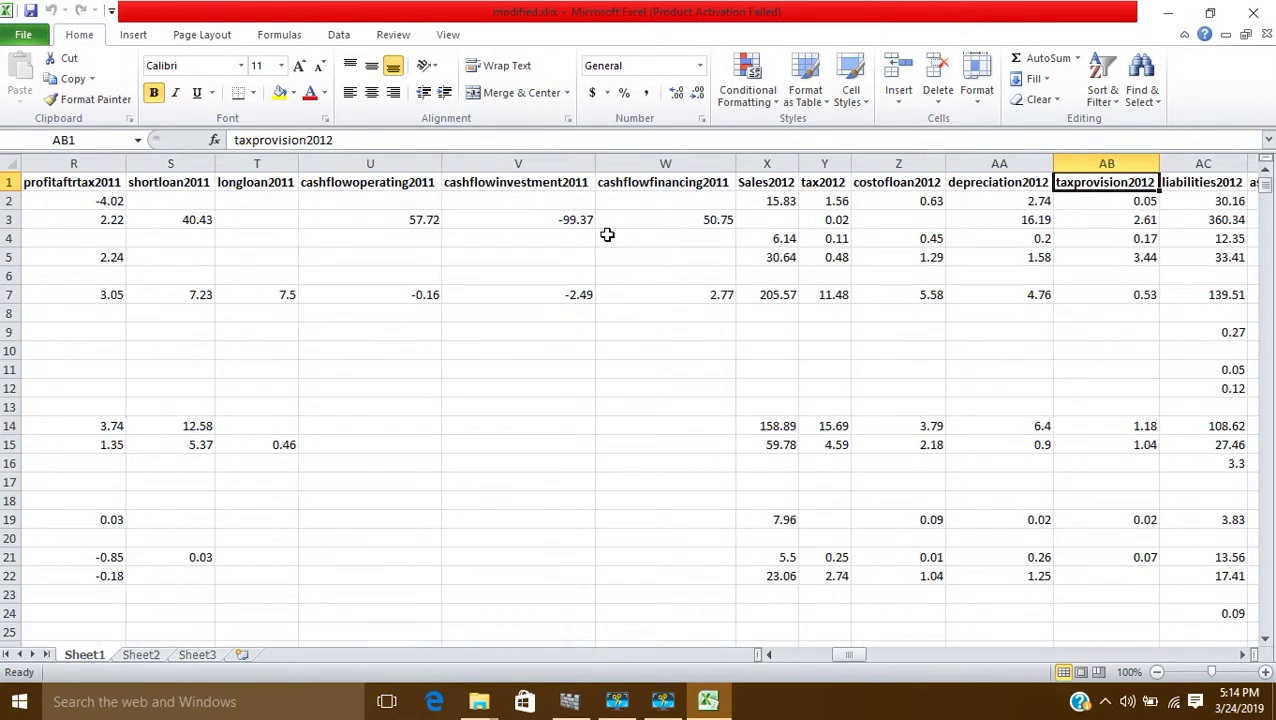
key(Right)
key(Right)
key(Right)
key(Right)
key(Right)
key(Right)
key(Right)
key(Right)
key(Right)
key(Right)
key(Right)
key(Right)
key(Right)
key(Right)
key(Right)
key(Right)
key(Right)
key(Right)
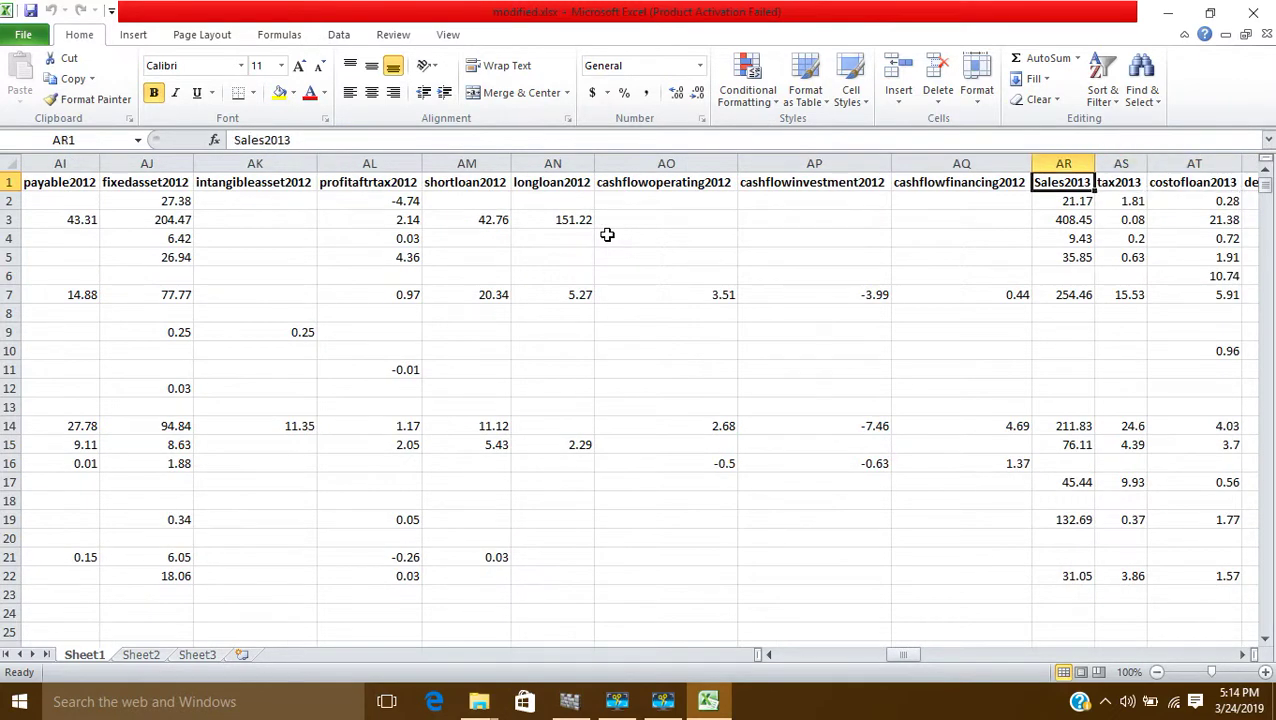
Continue along row 1 through the 2013 headings into the 2014 block, ending on currentliab2014 in BS1
key(Right)
key(Right)
key(Right)
key(Right)
key(Right)
key(Right)
key(Right)
key(Right)
key(Right)
key(Right)
key(Right)
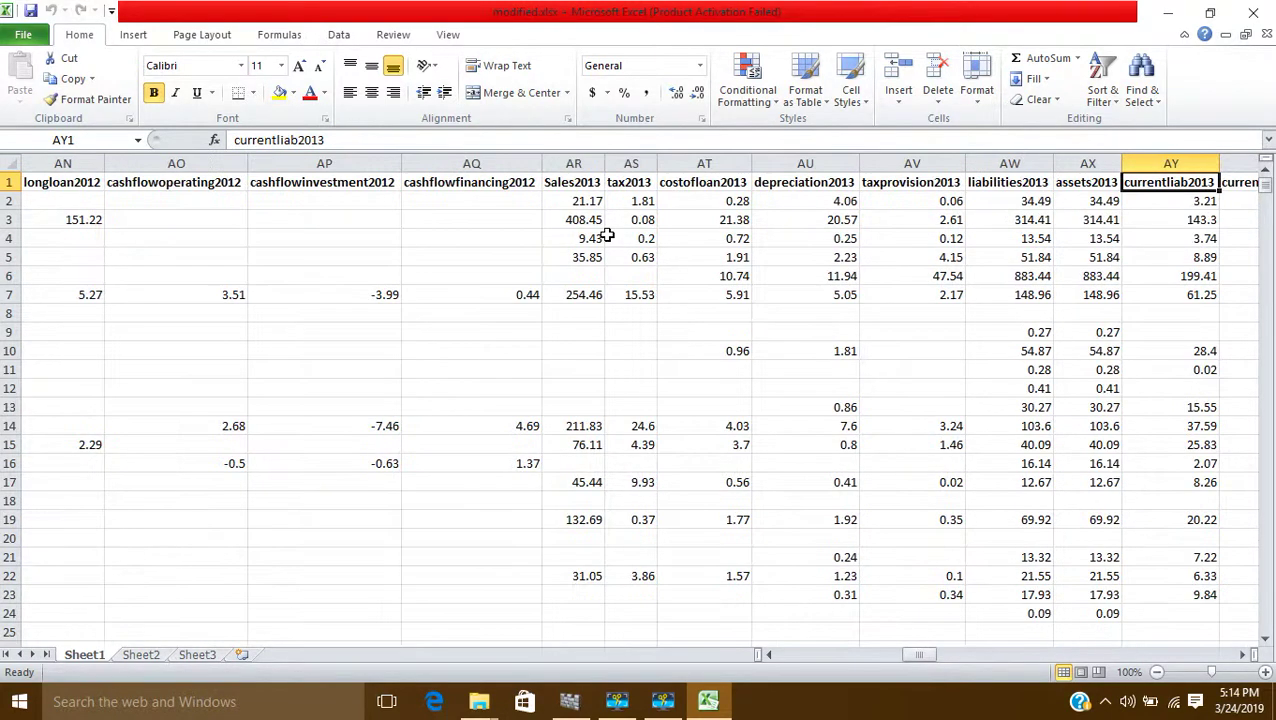
key(Right)
key(Right)
key(Right)
key(Right)
key(Right)
key(Right)
key(Right)
key(Right)
key(Right)
key(Right)
key(Right)
key(Right)
key(Right)
key(Right)
key(Right)
key(Right)
key(Right)
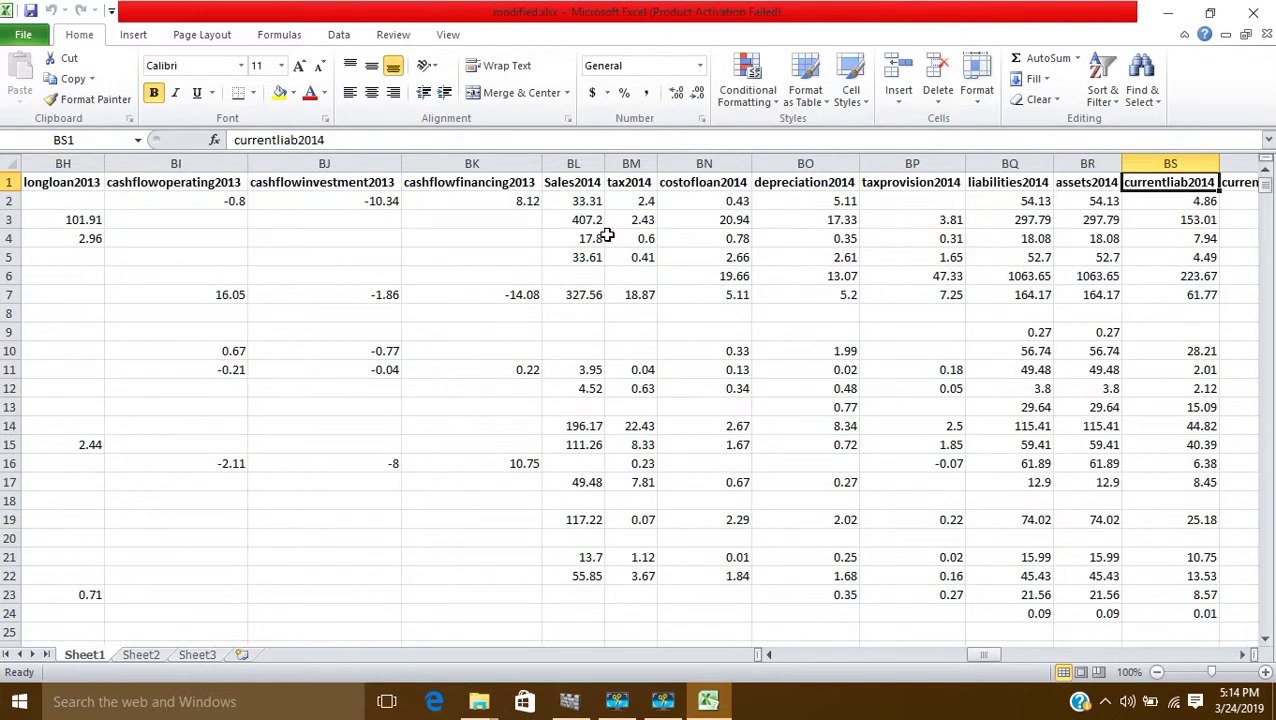
Review the remaining 2014 headings and the first 2015 headings in row 1, ending on inventory2015 in CO1
key(Right)
key(Right)
key(Right)
key(Right)
key(Right)
key(Right)
key(Right)
key(Right)
key(Right)
key(Right)
key(Right)
key(Right)
key(Right)
key(Right)
key(Right)
key(Right)
key(Right)
key(Right)
key(Right)
key(Right)
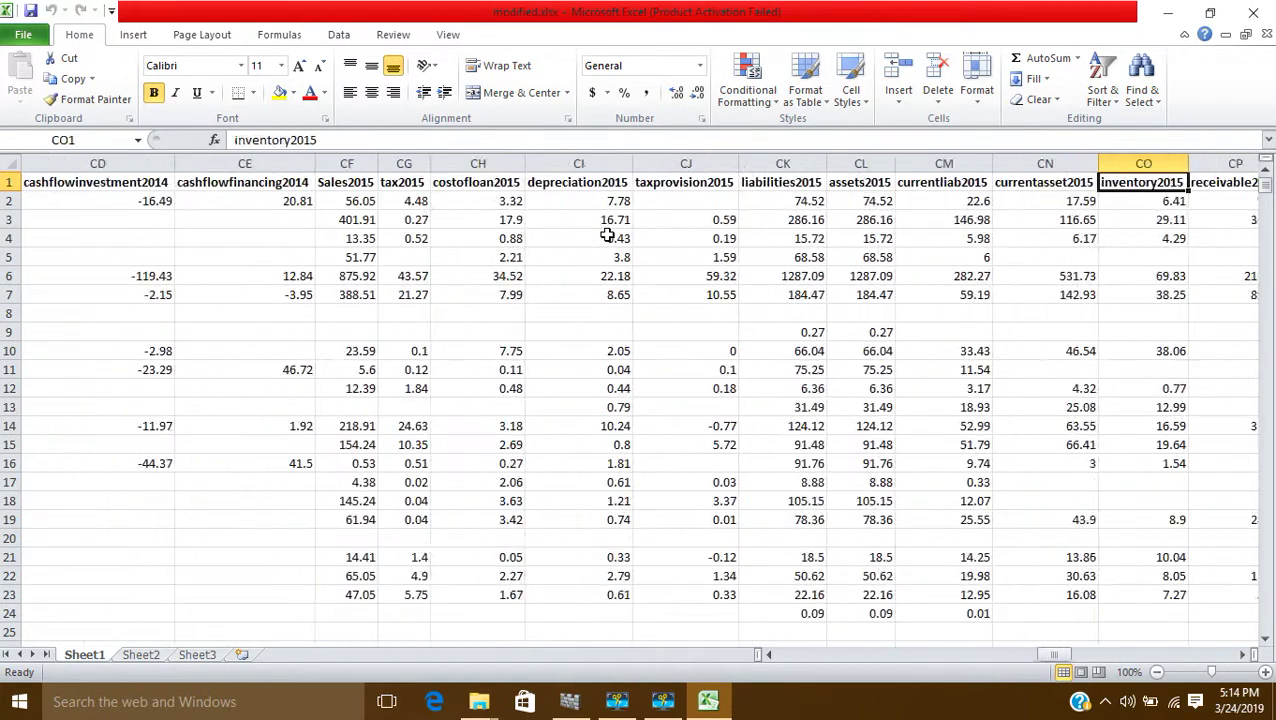
Look through the rest of the 2015 headings and the 2016 headings in row 1, as far as profitaftrtax2016 in DN1
key(Right)
key(Right)
key(Right)
key(Right)
key(Right)
key(Right)
key(Right)
key(Right)
key(Right)
key(Right)
key(Right)
key(Right)
key(Right)
key(Right)
key(Right)
key(Right)
key(Right)
key(Right)
key(Right)
key(Right)
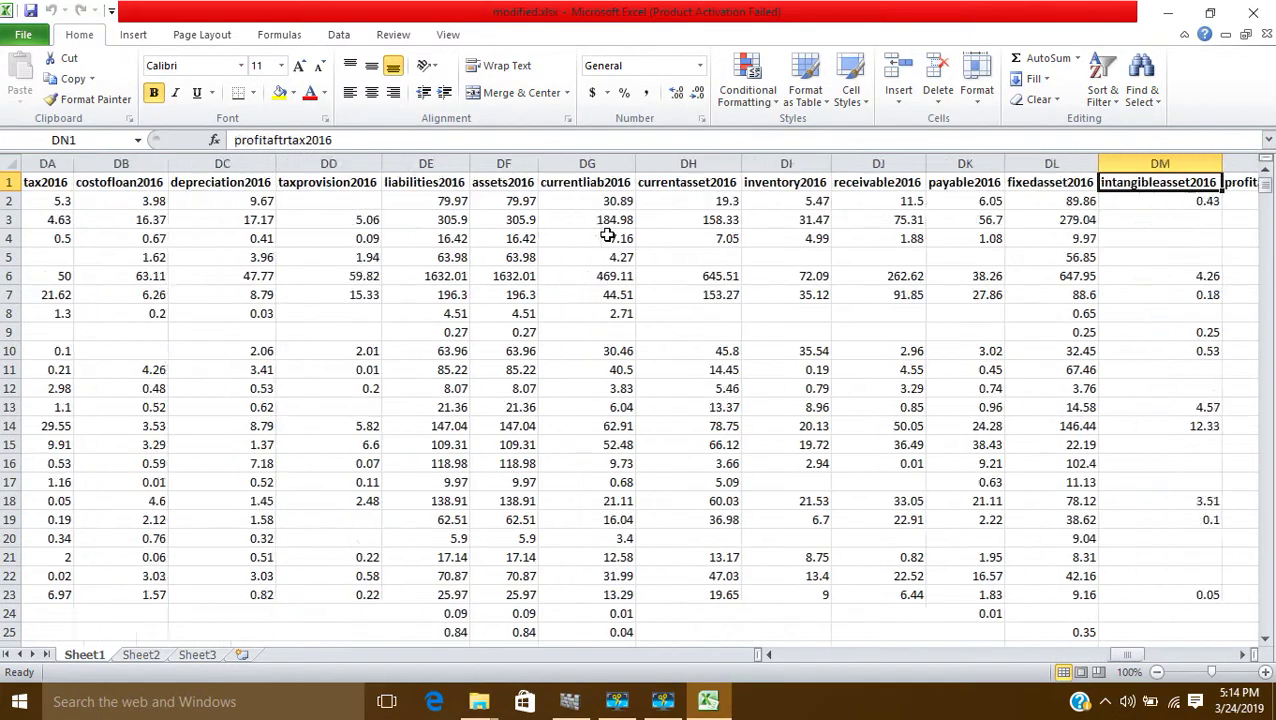
Review the last 2016 headings and the 2017 block in row 1, ending on cashflowfinancing2017 in EM1
key(Right)
key(Right)
key(Right)
key(Right)
key(Right)
key(Right)
key(Right)
key(Right)
key(Right)
key(Right)
key(Right)
key(Right)
key(Right)
key(Right)
key(Right)
key(Right)
key(Right)
key(Right)
key(Right)
key(Right)
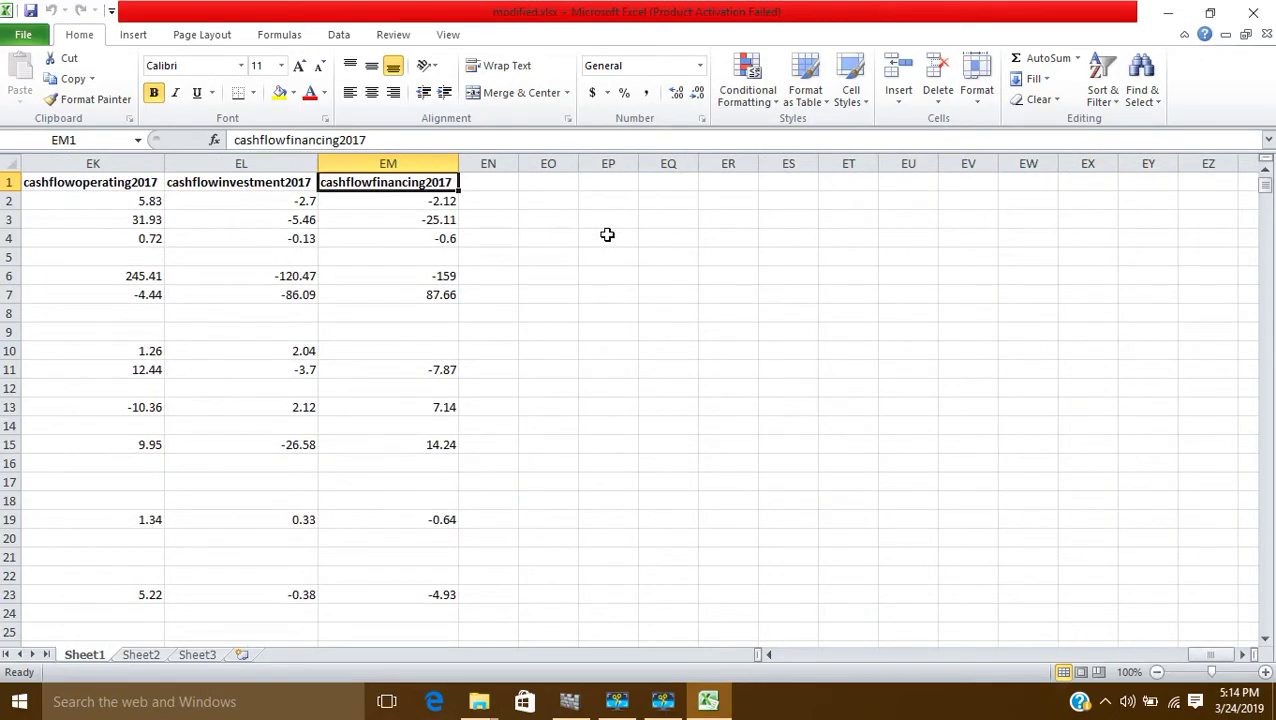
Move back along the row 1 headings from cashflowfinancing2017 to the company columns at the start of the sheet
key(Left)
key(Left)
key(Left)
key(Left)
key(Left)
key(Left)
key(Left)
key(Left)
key(Left)
key(Left)
key(Left)
key(Left)
key(Left)
key(Left)
key(Left)
key(Left)
key(Left)
key(Left)
key(Left)
key(Left)
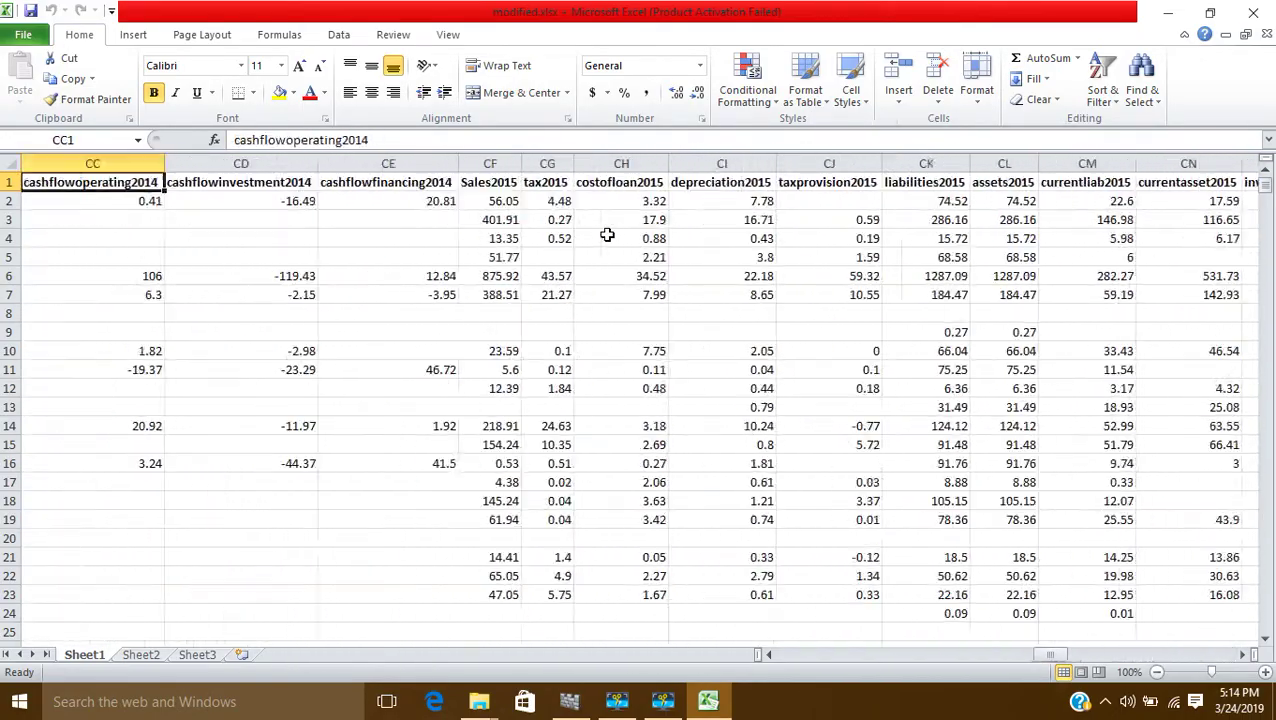
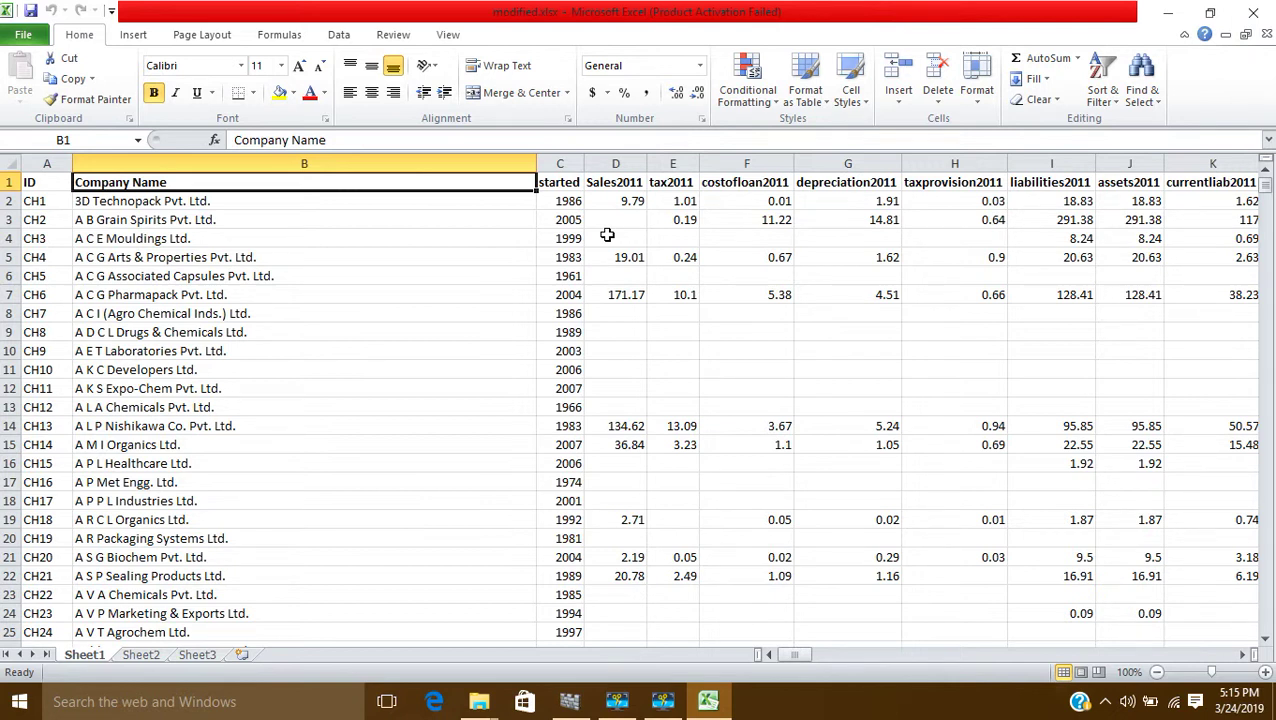
Examine the Sales2011 and tax2011 headings and the tax2011 entries in E3 through E8, including the blank cells
click(630, 182)
click(660, 182)
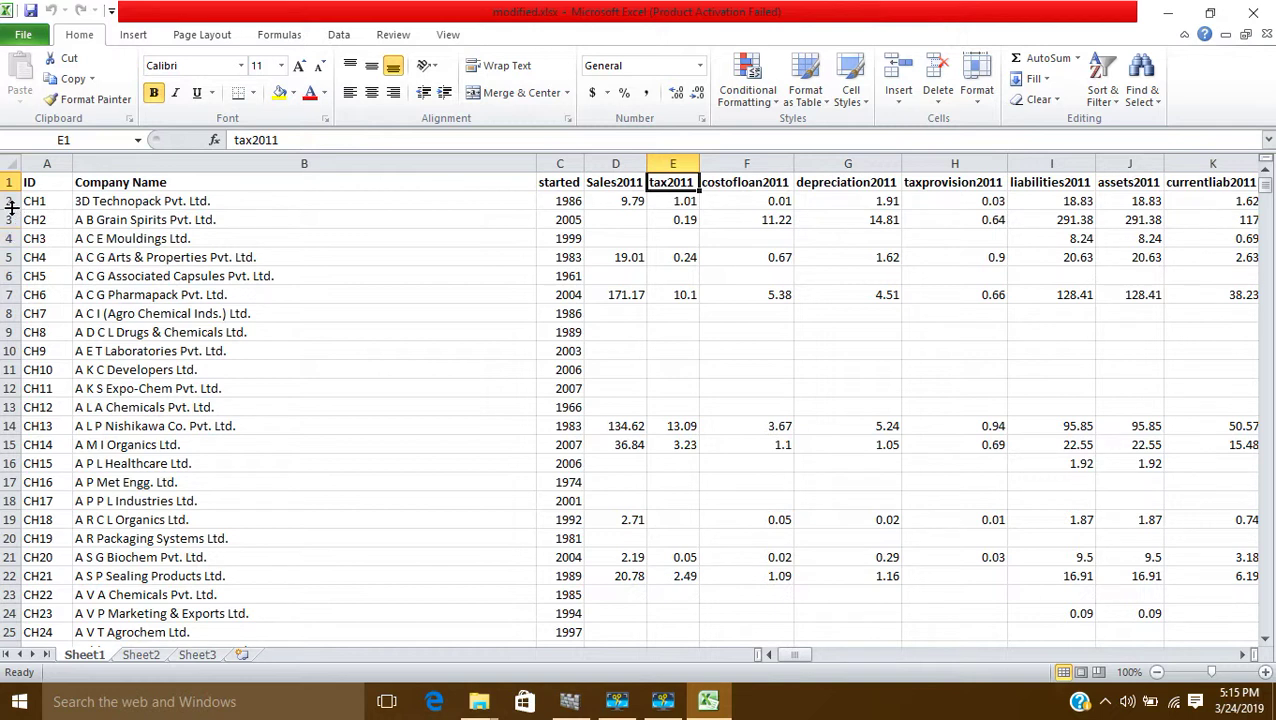
click(606, 183)
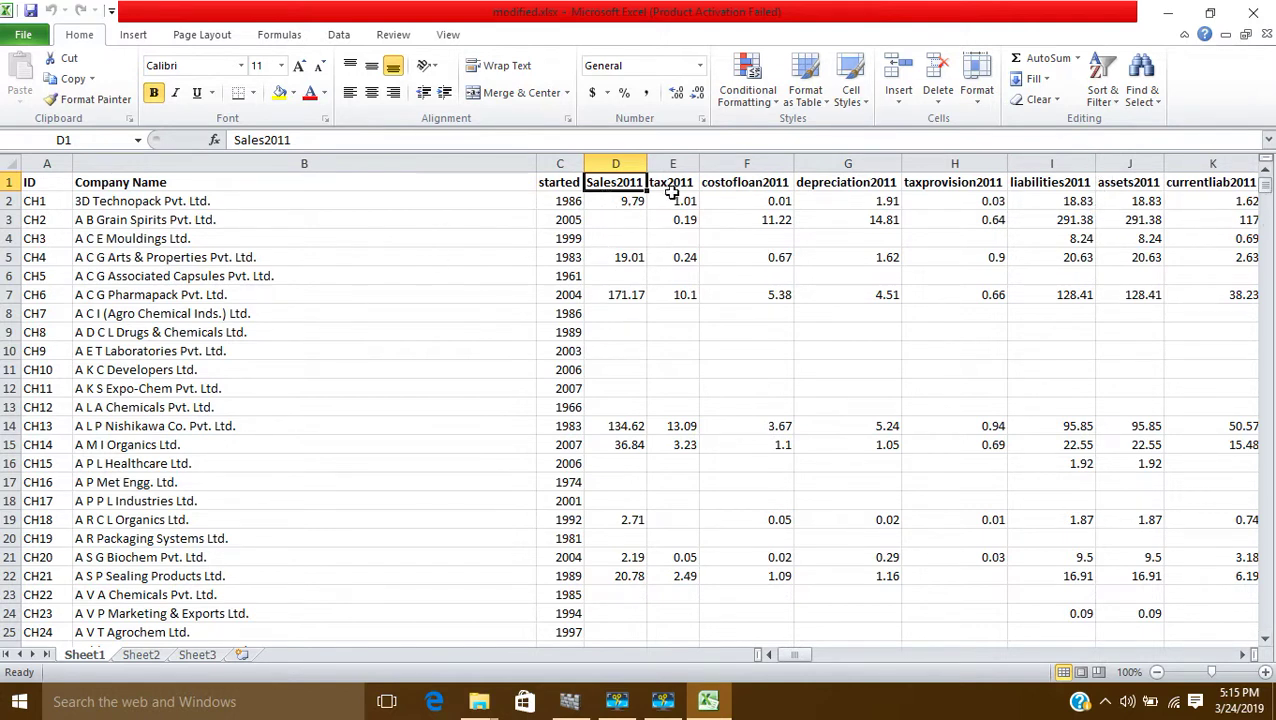
click(660, 220)
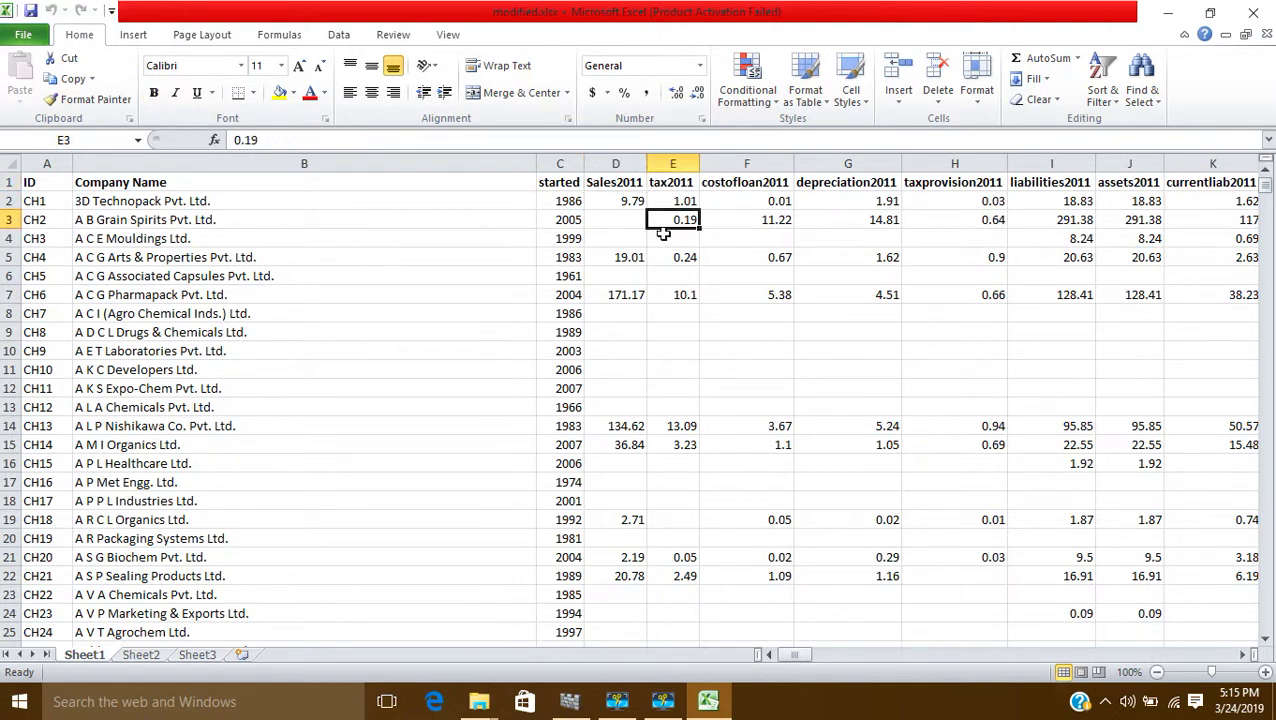
click(663, 242)
click(663, 258)
click(662, 276)
click(667, 297)
click(668, 313)
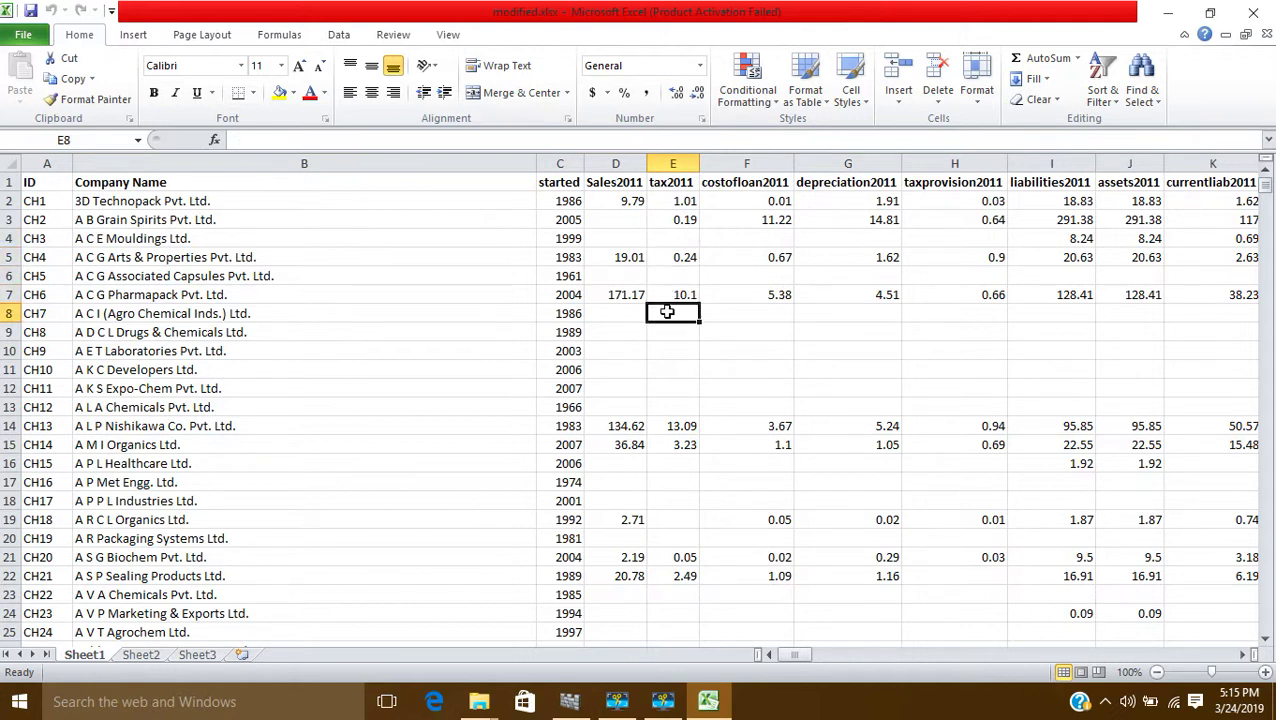
Check the costofloan2011 entries in F2 to F4 and the company name in B2
click(741, 200)
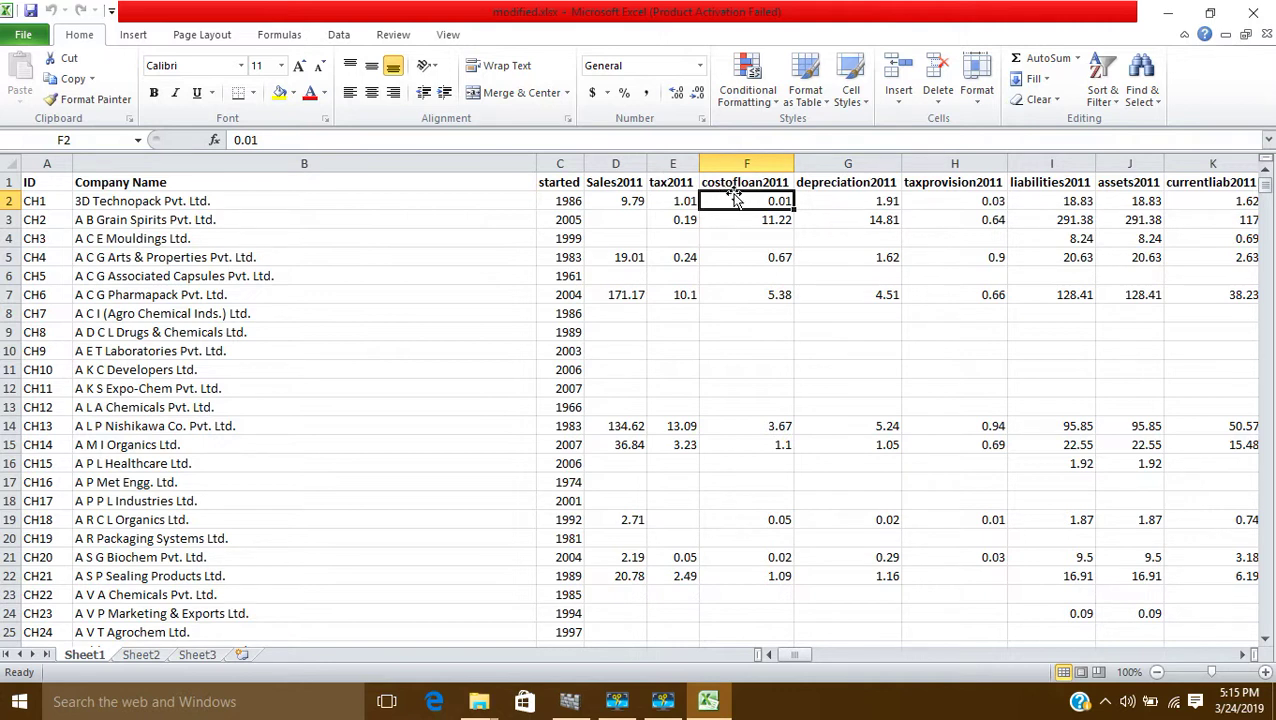
click(726, 220)
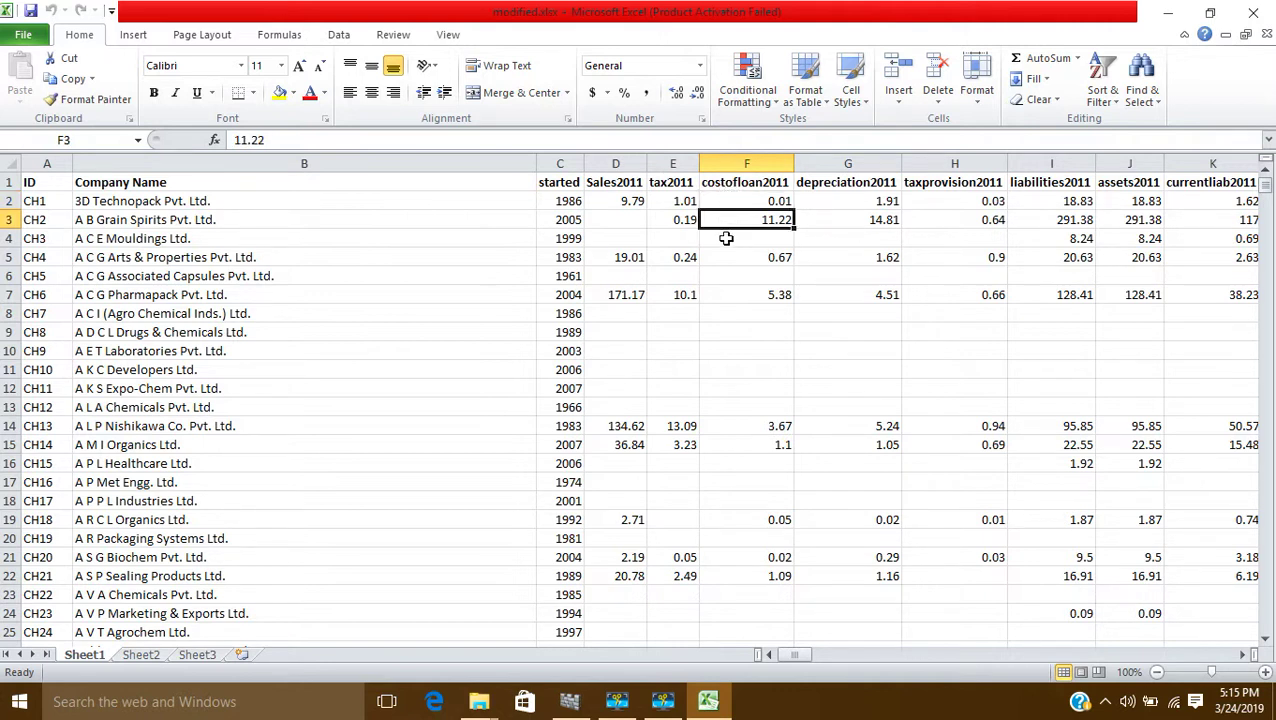
click(727, 238)
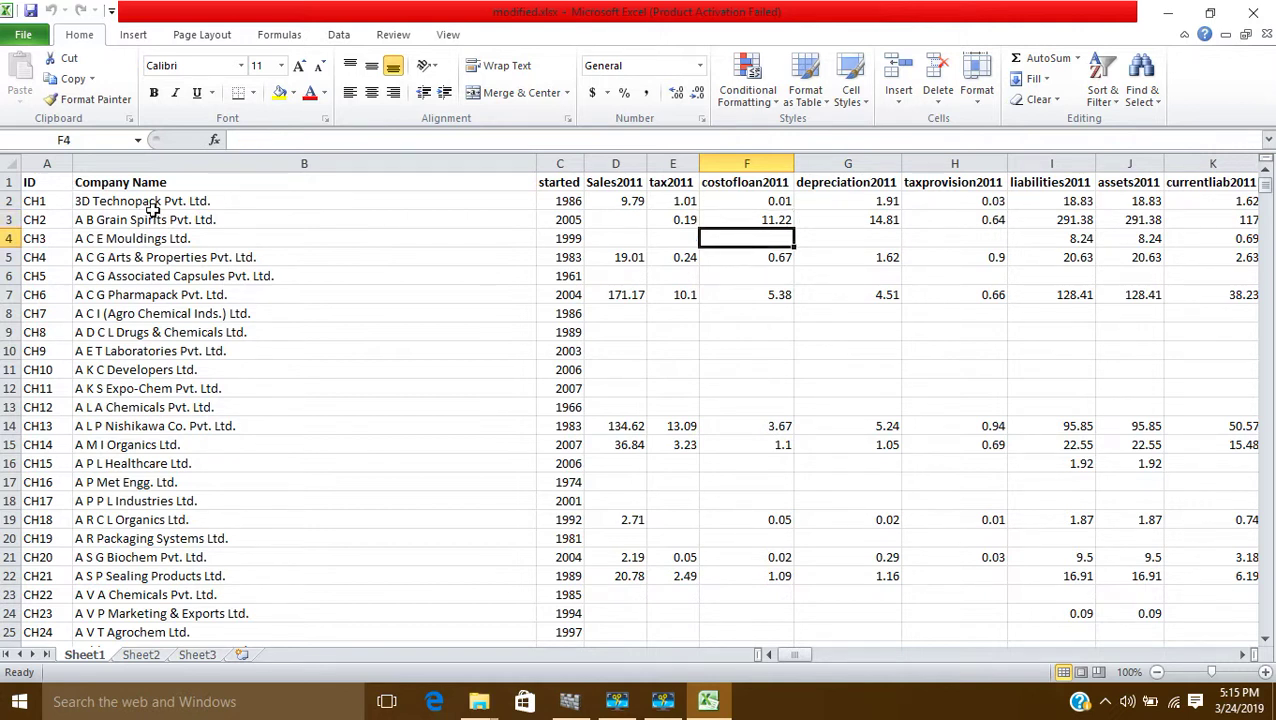
click(106, 201)
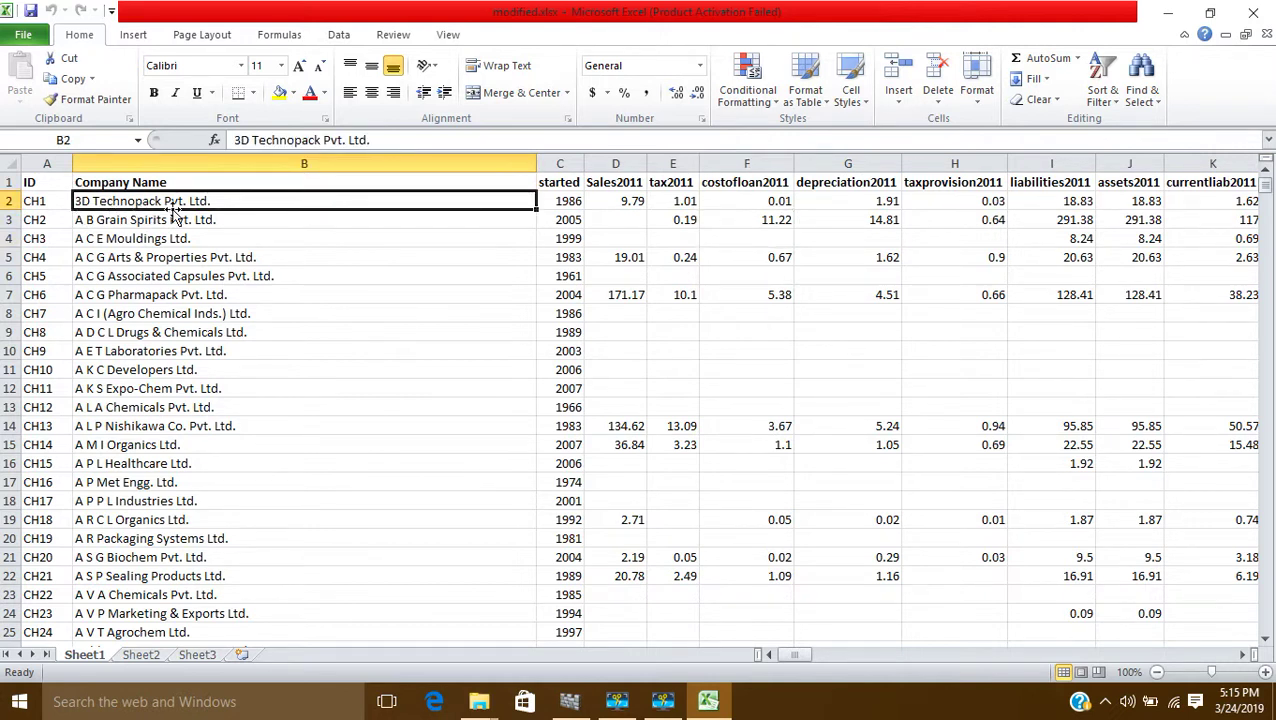
Go through the costofloan2011 entries company by company from F2 down to F14, including the blanks
click(760, 201)
click(742, 220)
click(744, 239)
click(751, 257)
click(750, 276)
click(745, 295)
click(744, 313)
click(743, 336)
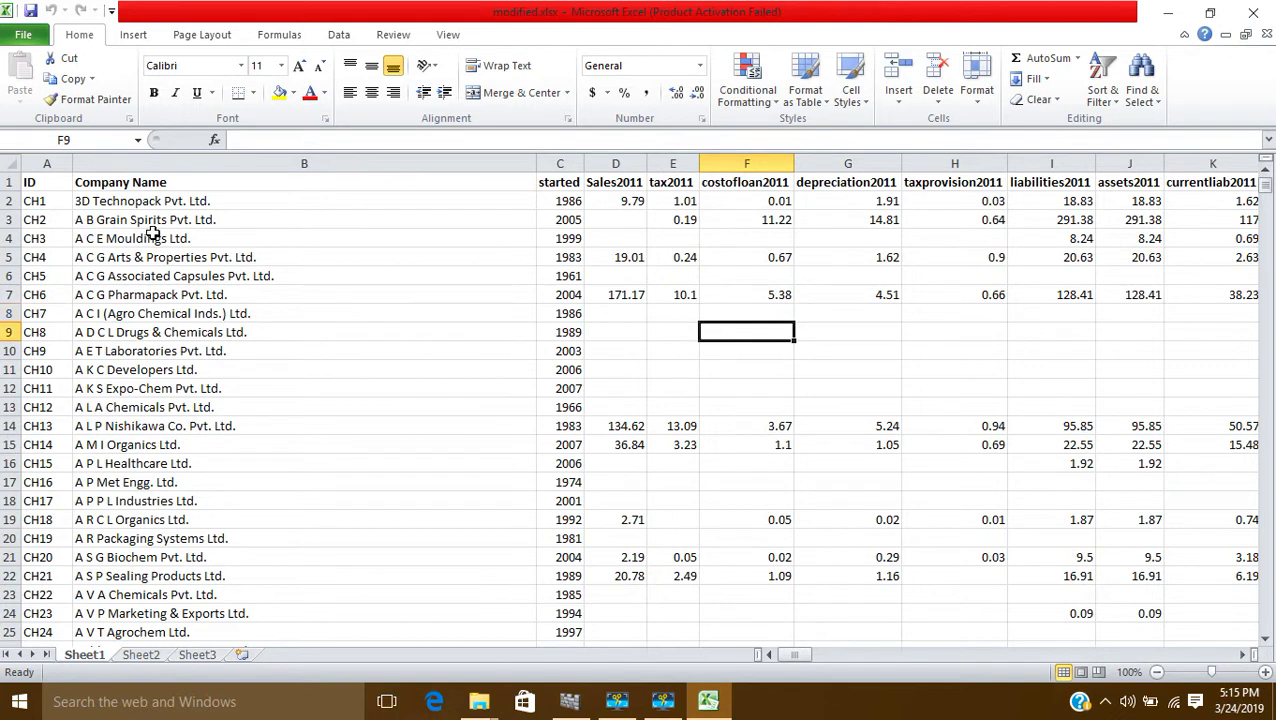
click(745, 352)
click(745, 372)
click(745, 390)
click(740, 410)
click(737, 430)
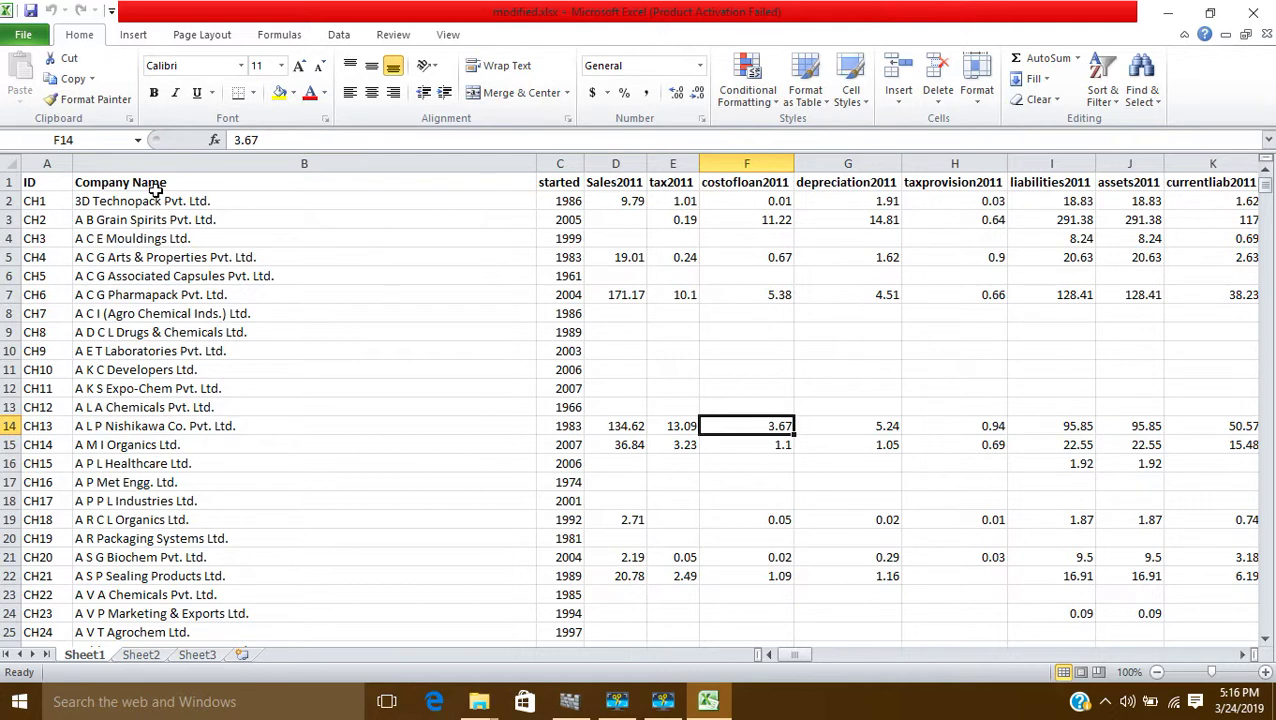
Copy the entire contents of Sheet1
click(7, 163)
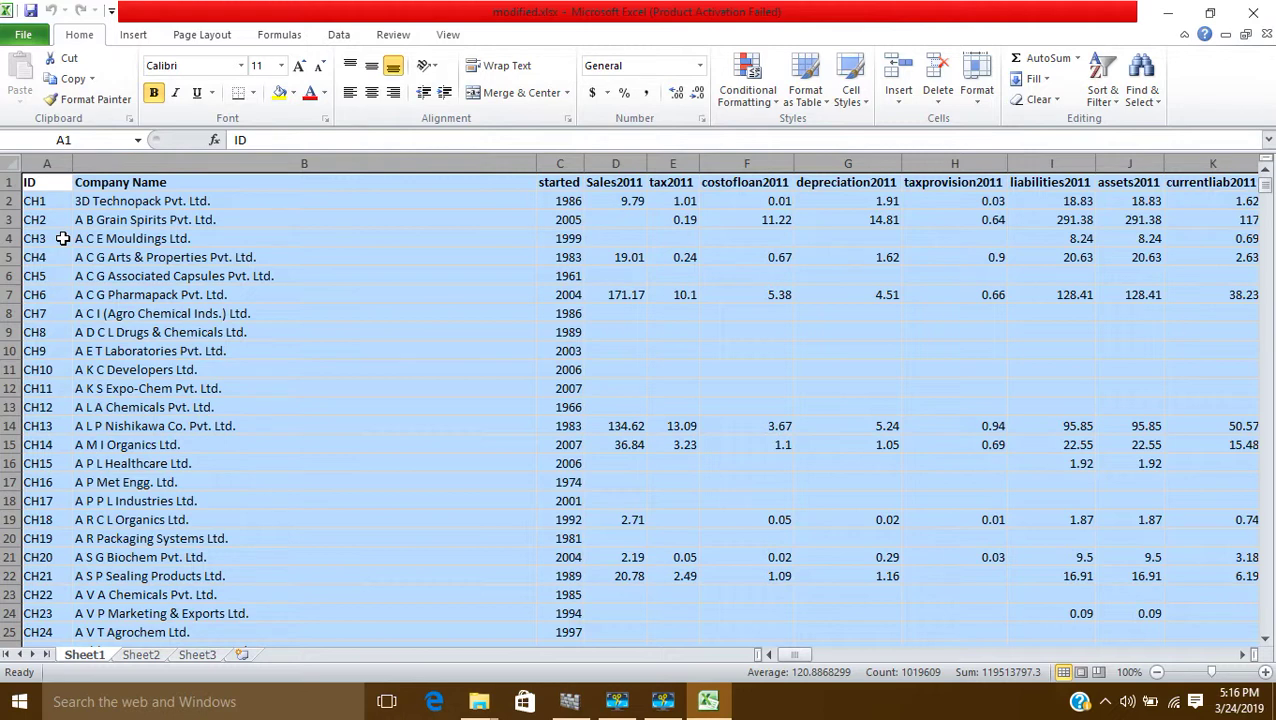
key(ctrl+c)
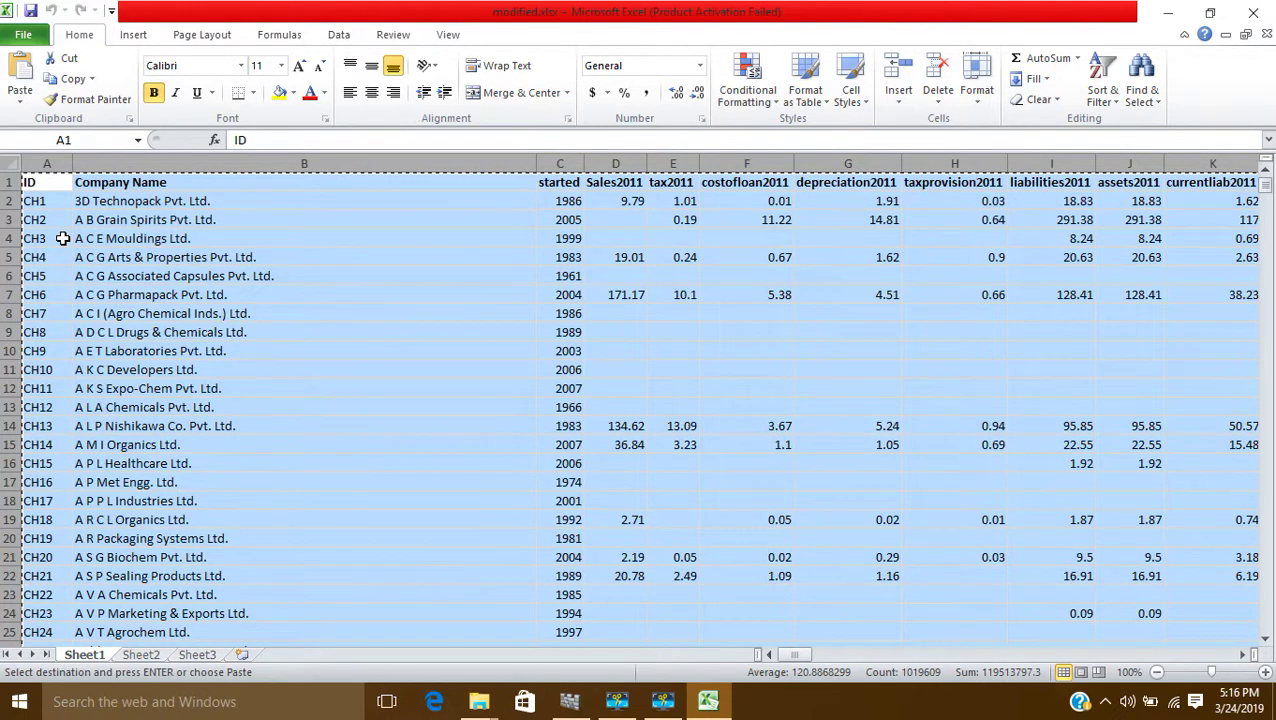
Minimize the workbook, launch Stata/SE 12 from the desktop and open its Data Editor in edit mode
click(1168, 13)
click(1169, 11)
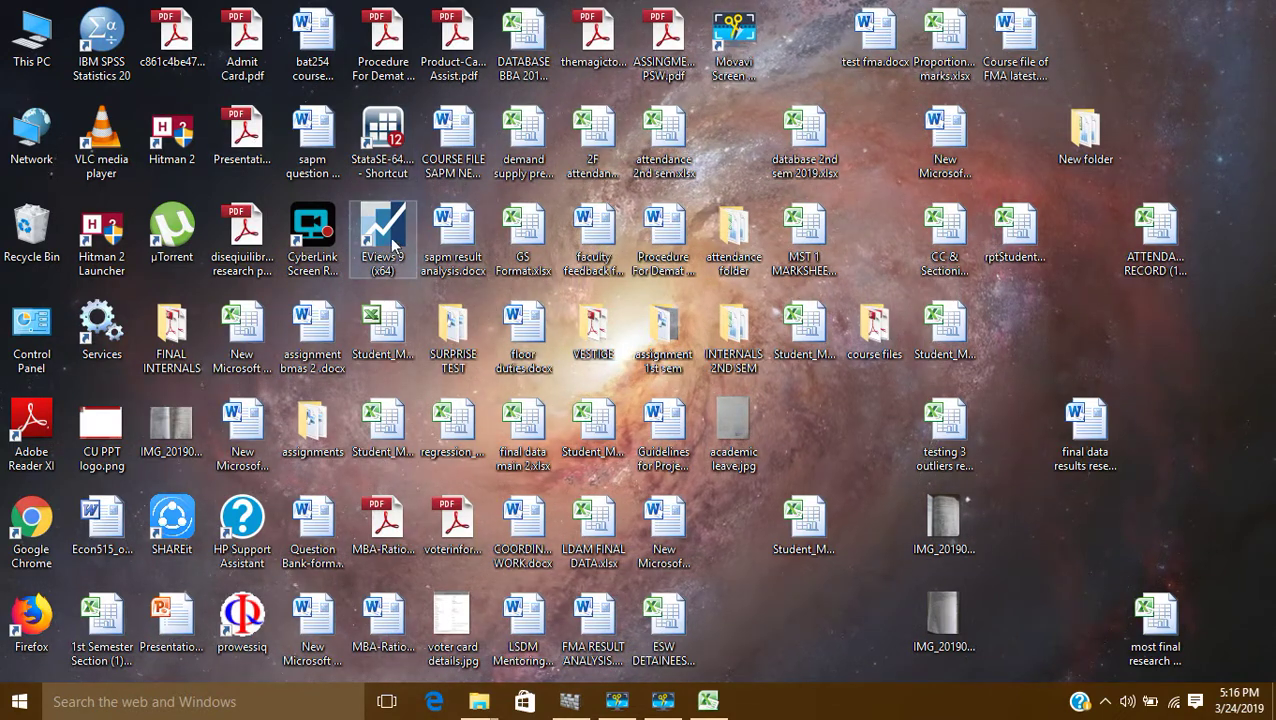
double_click(375, 135)
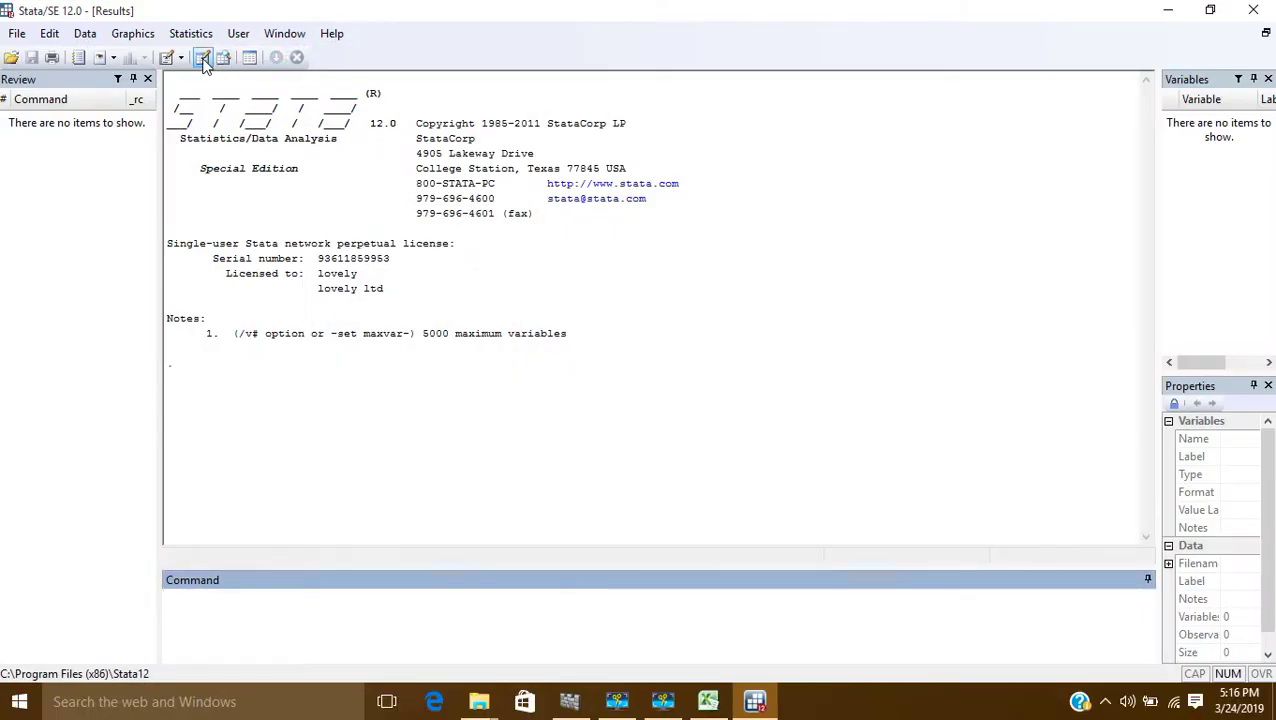
click(202, 60)
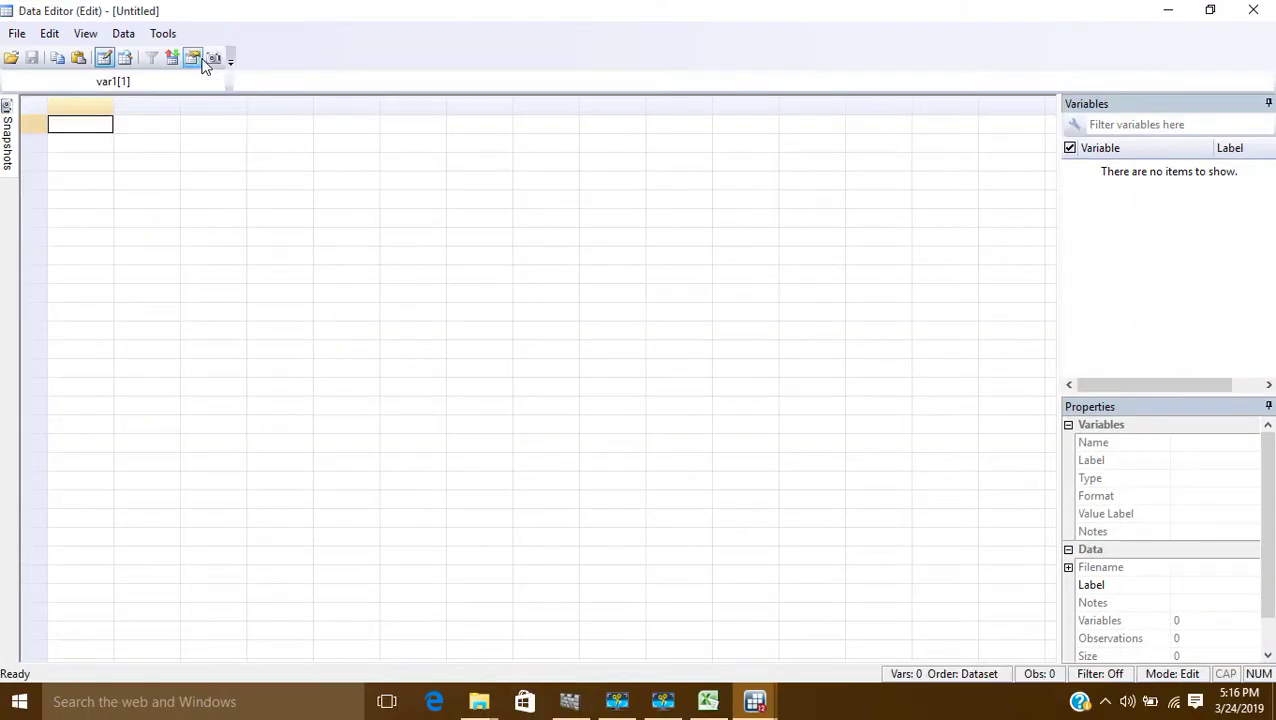
Paste the copied sheet into the empty Data Editor from the first cell, treating the first row as variable names
right_click(61, 130)
click(105, 155)
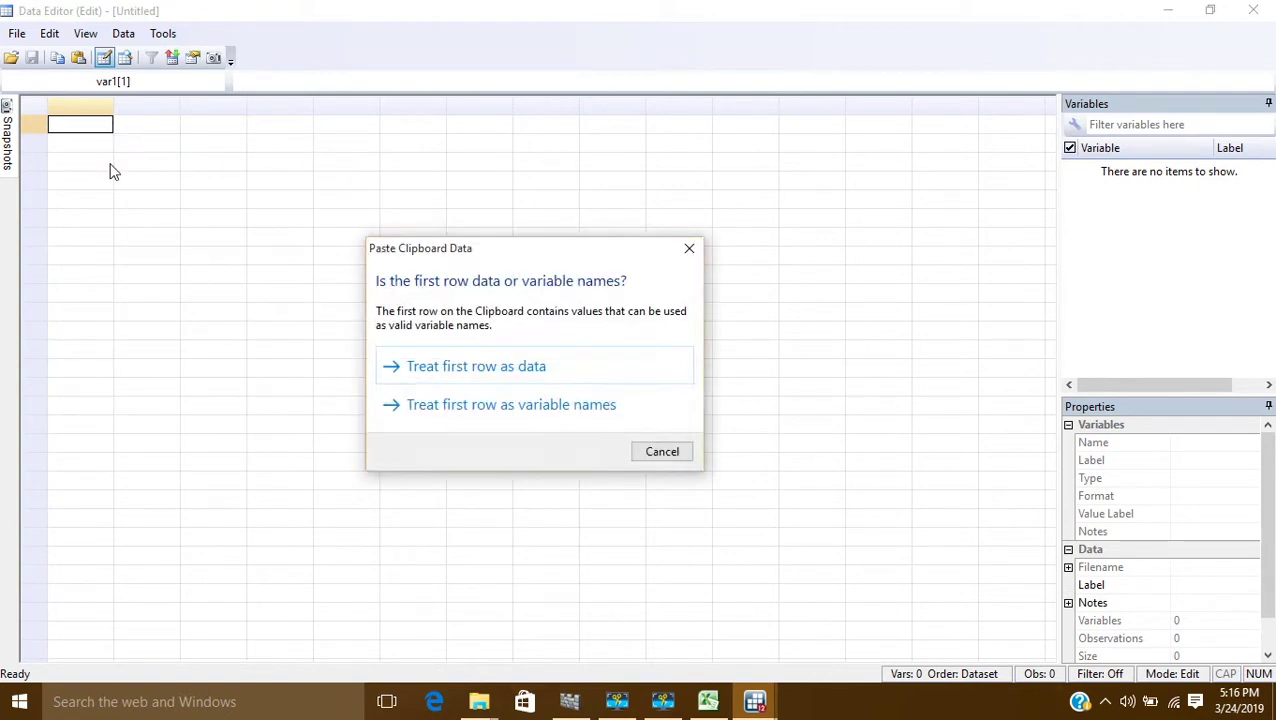
click(432, 419)
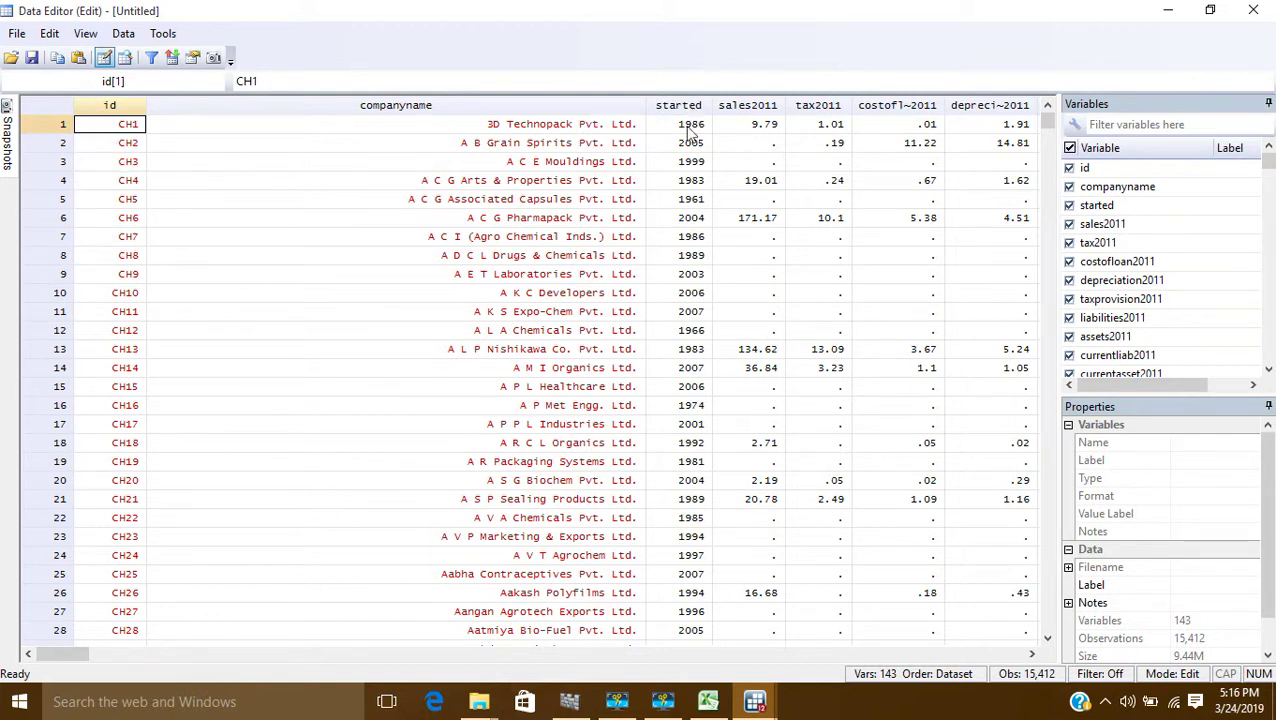
Inspect the pasted 2011 variables in the Data Editor from sales2011 as far as currentliab2011
click(745, 108)
click(818, 106)
click(895, 106)
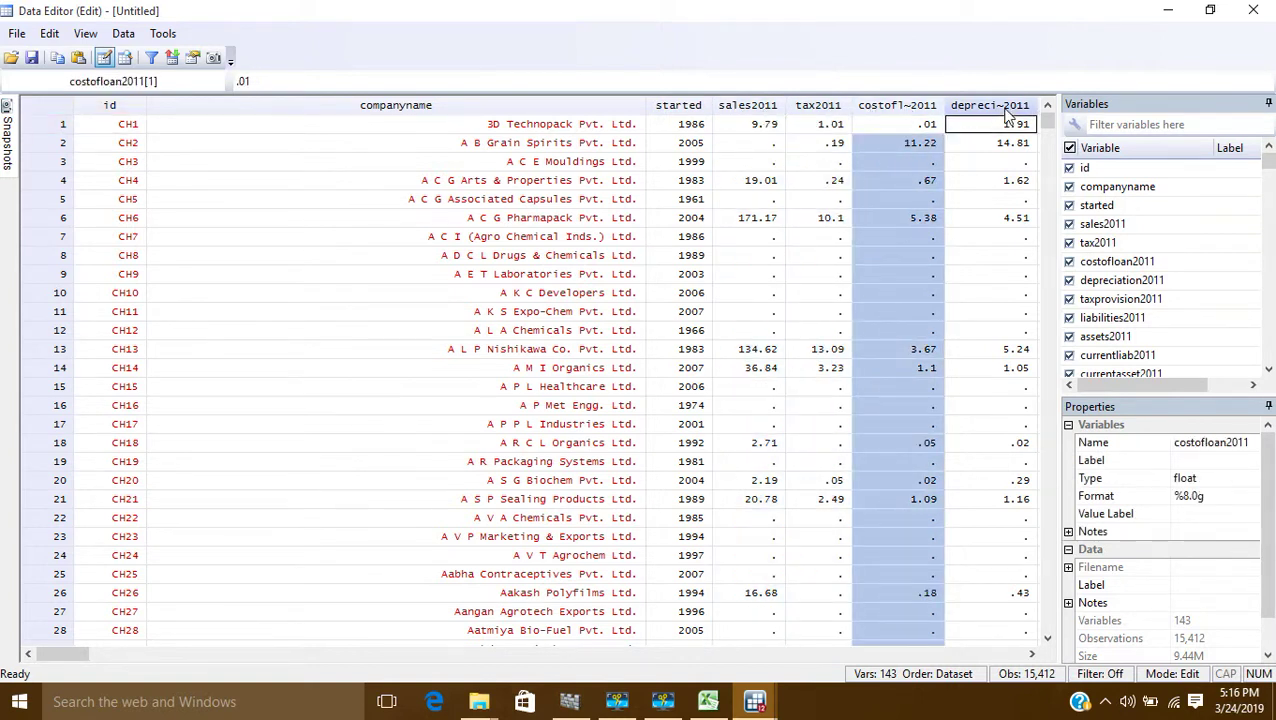
click(1000, 106)
key(Right)
key(Right)
key(Right)
key(Right)
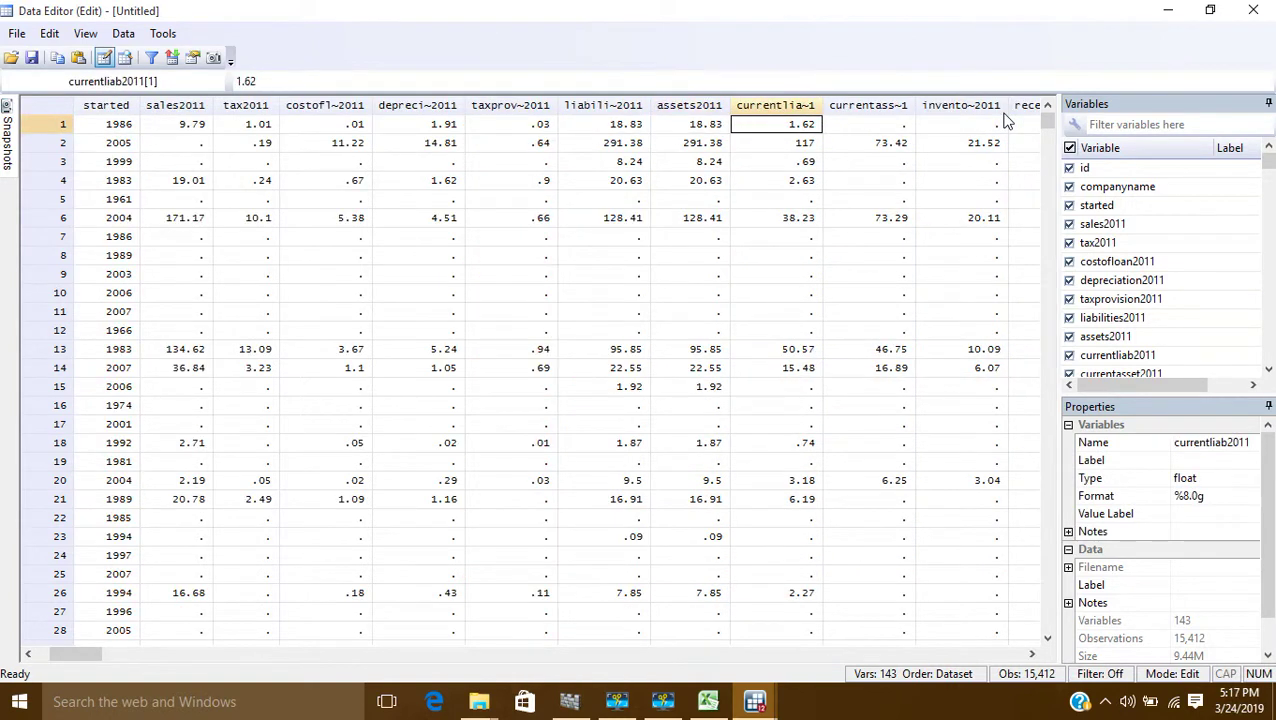
Look through the variables along the first observation from currentliab2011 to shortloan2017
key(Right)
key(Right)
key(Right)
key(Right)
key(Right)
key(Right)
key(Right)
key(Right)
key(Right)
key(Right)
key(Right)
key(Right)
key(Right)
key(Right)
key(Right)
key(Right)
key(Right)
key(Right)
key(Right)
key(Right)
key(Right)
key(Right)
key(Right)
key(Right)
key(Right)
key(Right)
key(Right)
key(Right)
key(Right)
key(Right)
key(Right)
key(Right)
key(Right)
key(Right)
key(Right)
key(Right)
key(Right)
key(Right)
key(Right)
key(Right)
key(Right)
key(Right)
key(Right)
key(Right)
key(Right)
key(Right)
key(Right)
key(Right)
key(Right)
key(Right)
key(Right)
key(Right)
key(Right)
key(Right)
key(Right)
key(Right)
key(Right)
key(Right)
key(Right)
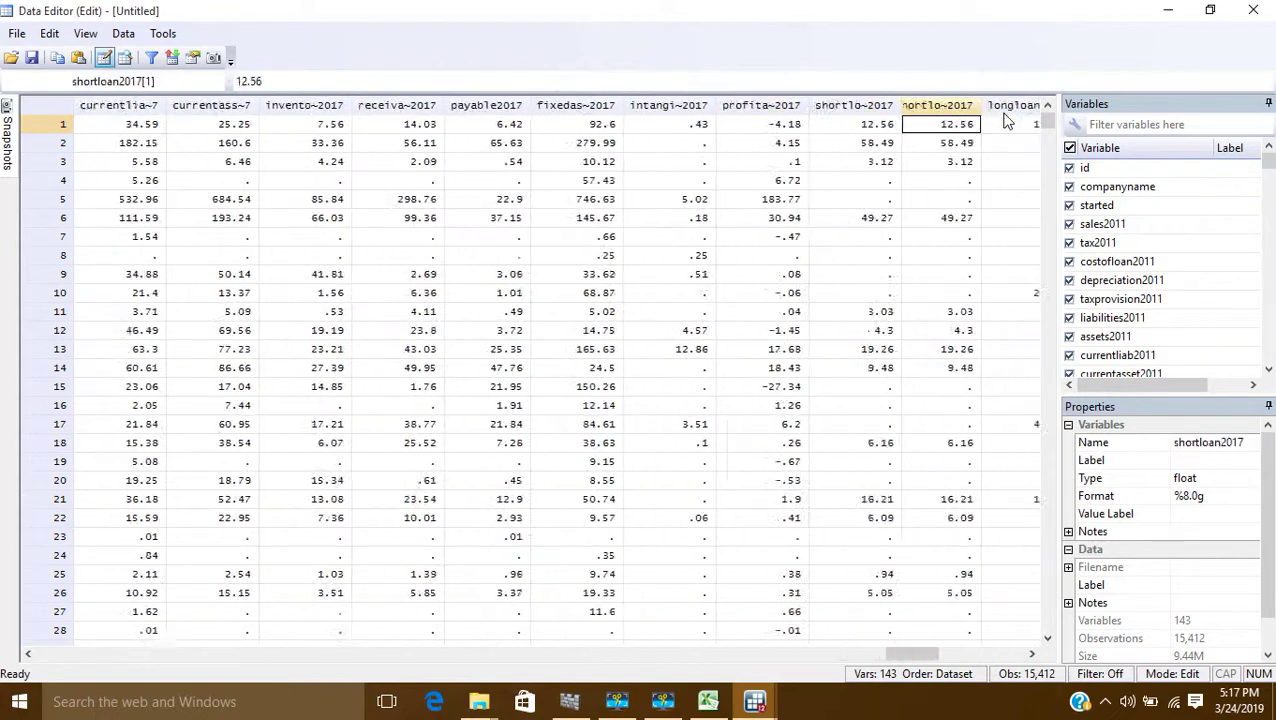
Review the remaining 2017 variables through cashflowfinancing2017 and into the empty columns beyond it
key(Right)
key(Right)
key(Right)
key(Right)
key(Right)
key(Right)
key(Right)
key(Right)
key(Right)
key(Right)
key(Right)
key(Right)
key(Right)
key(Right)
key(Right)
Go back along the first observation from the empty columns beyond cashflowfinancing2017 to the id variable
key(Left)
key(Left)
key(Left)
key(Left)
key(Left)
key(Left)
key(Left)
key(Left)
key(Left)
key(Left)
key(Left)
key(Left)
key(Left)
key(Left)
key(Left)
key(Left)
key(Left)
key(Left)
key(Left)
key(Left)
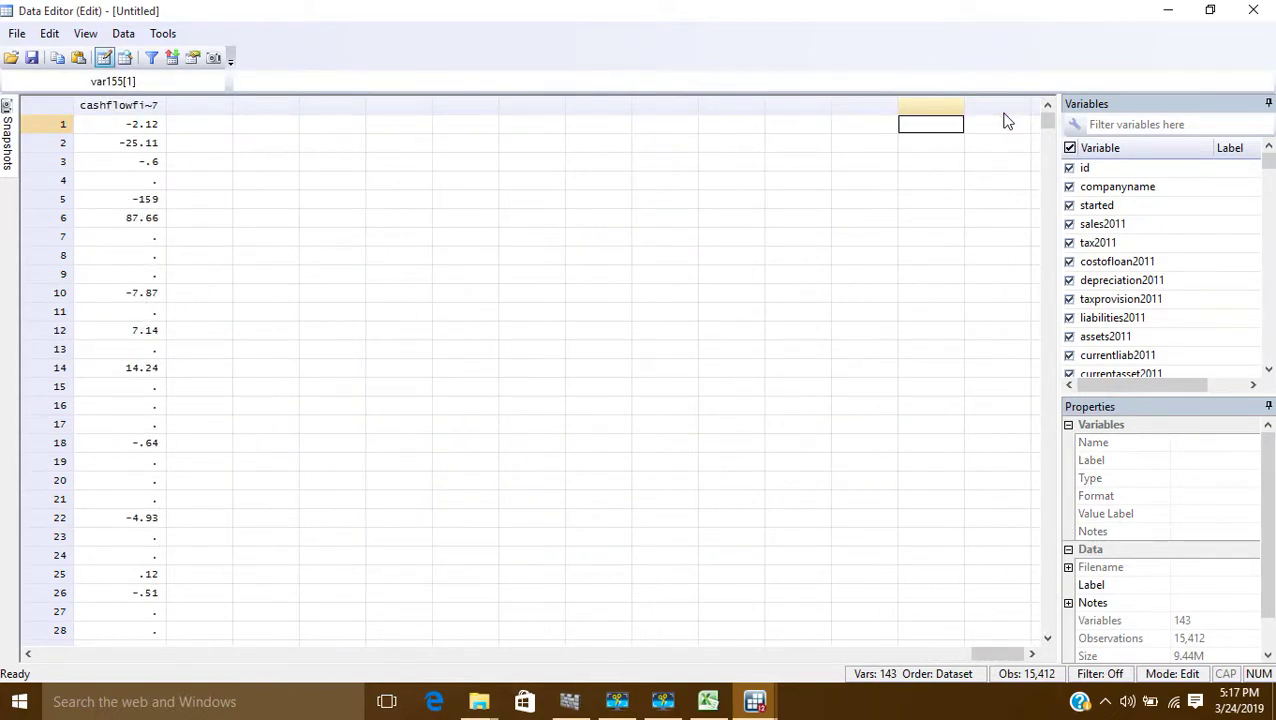
key(Left)
key(Left)
key(Left)
key(Left)
key(Left)
key(Left)
key(Left)
key(Left)
key(Left)
key(Left)
key(Left)
key(Left)
key(Left)
key(Left)
key(Left)
key(Left)
key(Left)
key(Left)
key(Left)
key(Left)
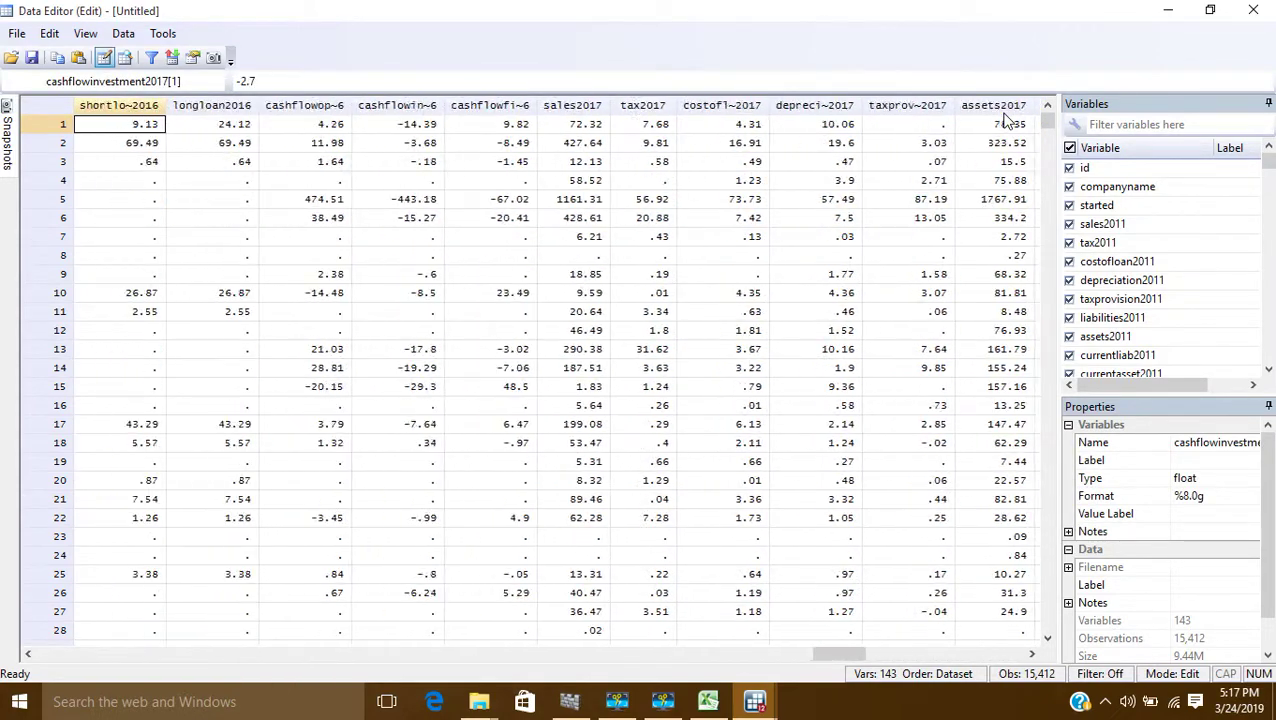
key(Left)
key(Left)
key(Left)
key(Left)
key(Left)
key(Left)
key(Left)
key(Left)
key(Left)
key(Left)
key(Left)
key(Left)
key(Left)
key(Left)
key(Left)
key(Left)
key(Left)
key(Left)
key(Left)
key(Left)
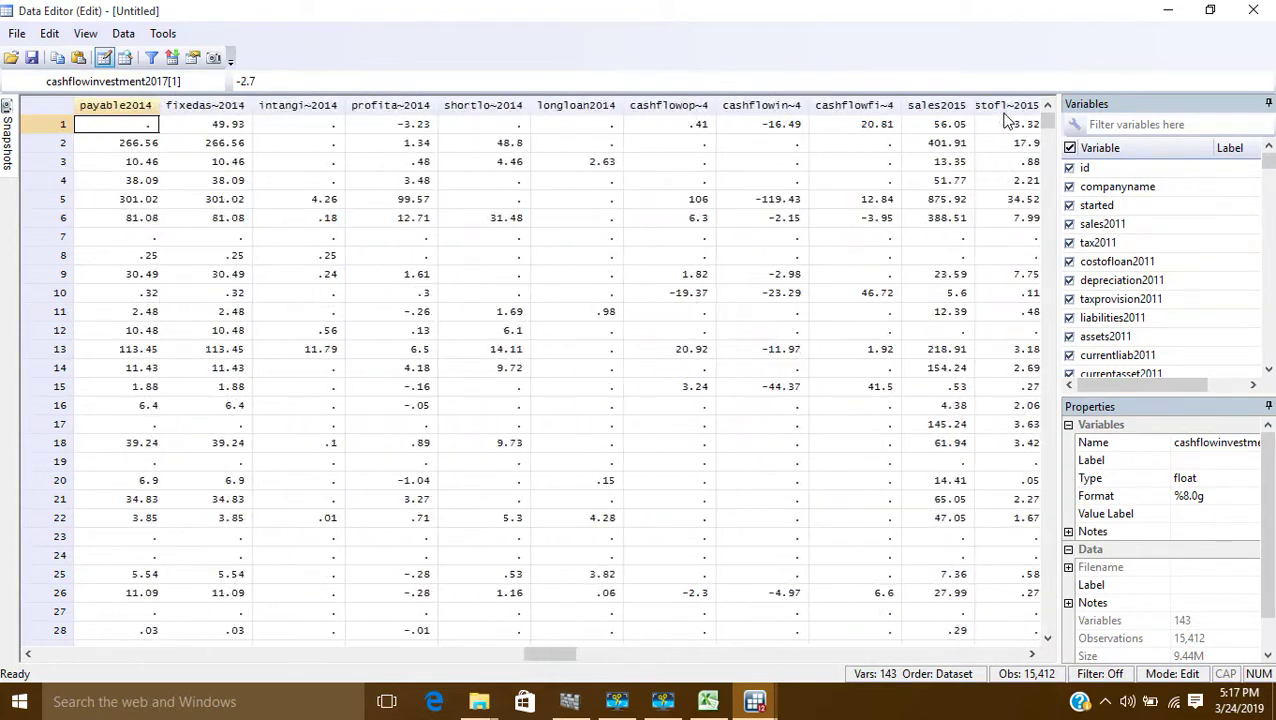
key(Left)
key(Left)
key(Left)
key(Left)
key(Left)
key(Left)
key(Left)
key(Left)
key(Left)
key(Left)
key(Left)
key(Left)
key(Left)
key(Left)
key(Left)
key(Left)
key(Left)
key(Left)
key(Left)
key(Left)
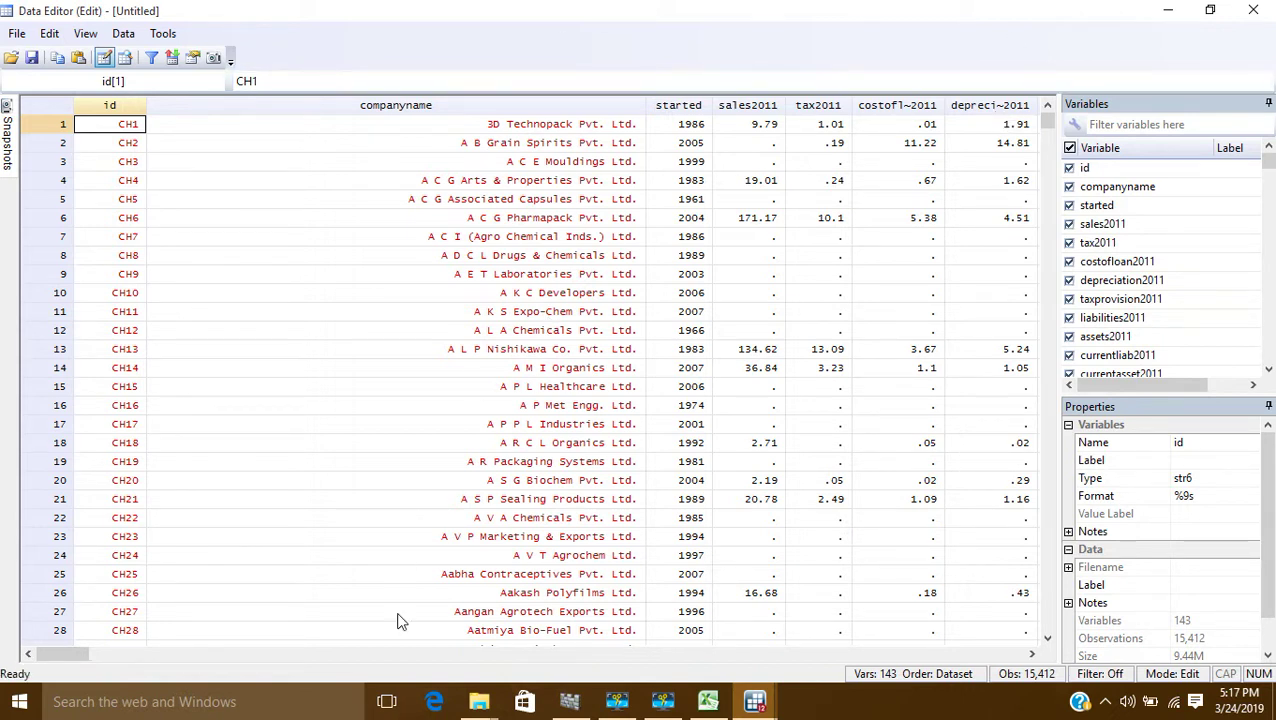
Switch to modified.xlsx in Excel, cancel the pending copy and select only the Sales2011 heading
click(707, 703)
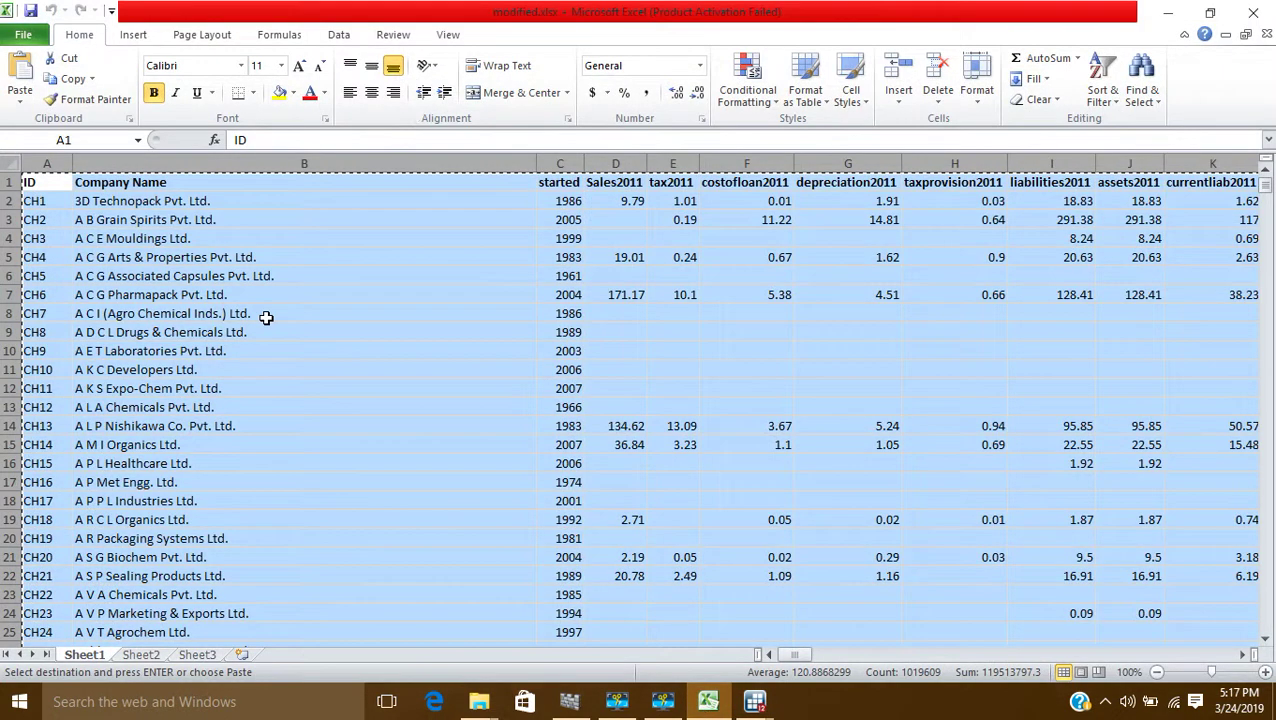
key(Escape)
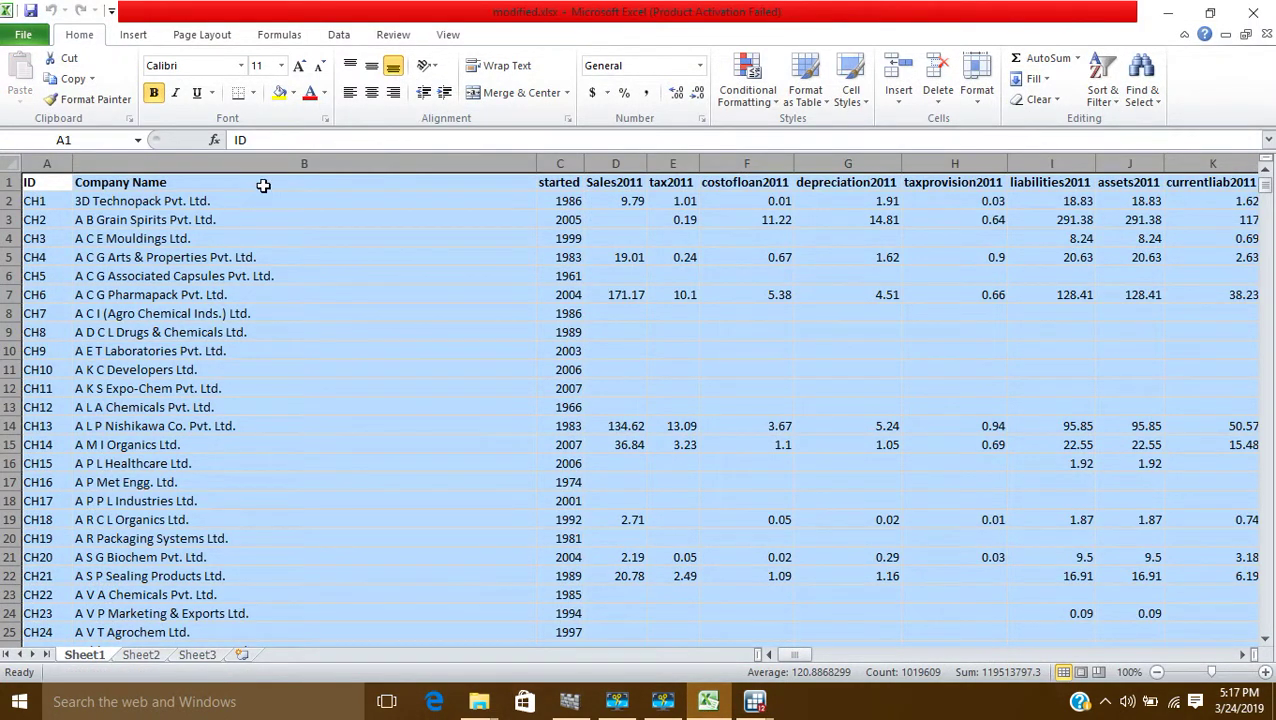
click(552, 182)
click(621, 187)
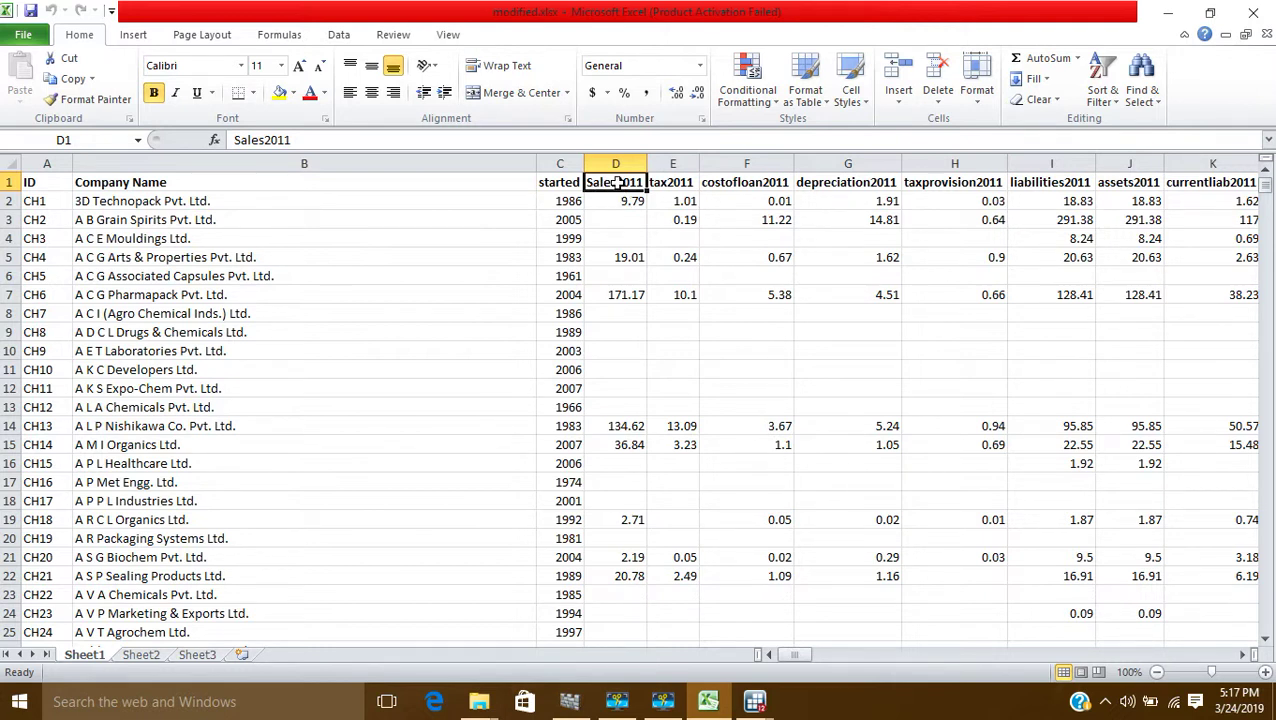
Review the 2011 variable headings in the first row from tax2011 to cashflowfinancing2011
click(658, 183)
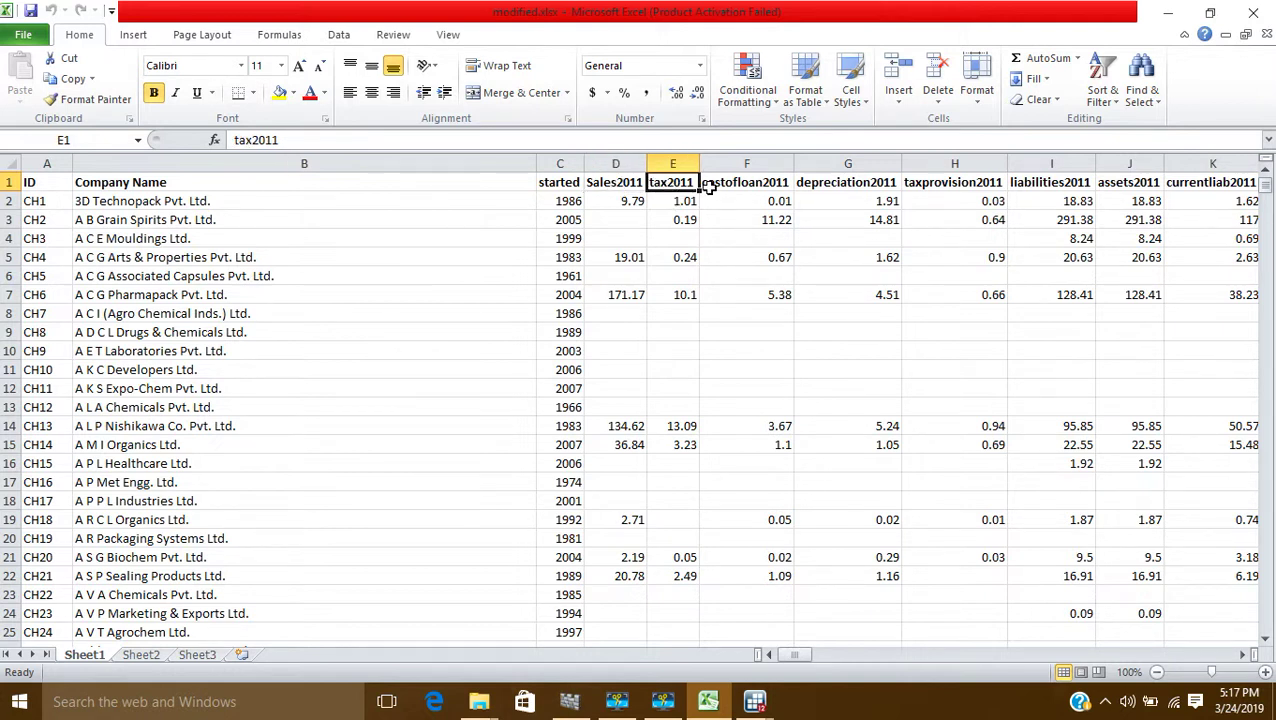
click(743, 183)
click(856, 182)
key(Right)
key(Right)
key(Right)
key(Right)
key(Right)
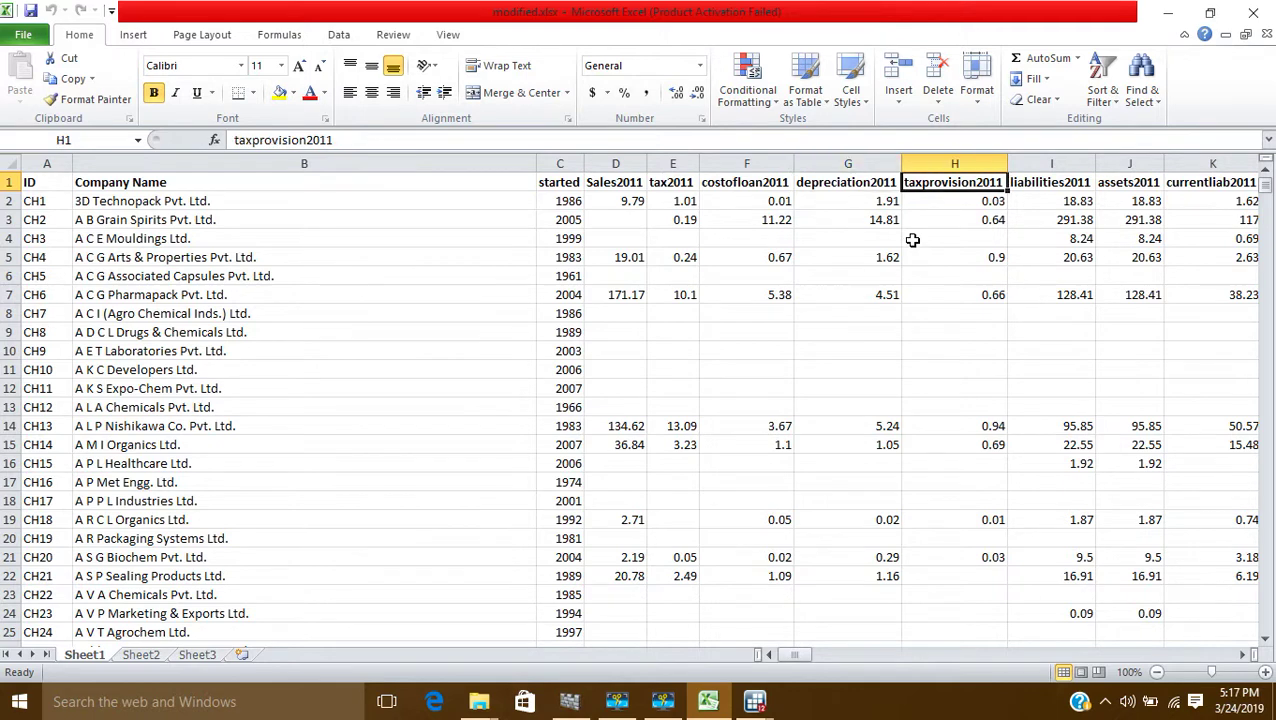
key(Right)
key(Right)
key(Right)
key(Right)
key(Right)
key(Right)
key(Right)
key(Right)
key(Right)
key(Right)
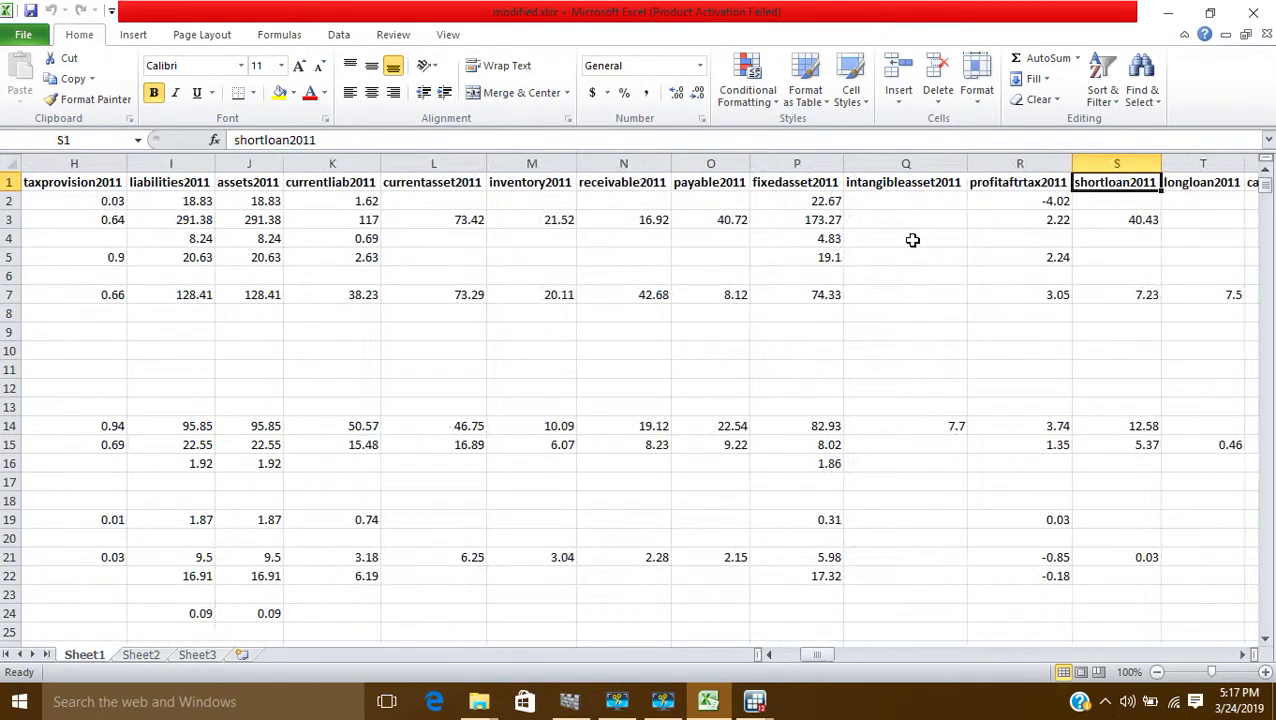
key(Right)
key(Right)
key(Right)
key(Right)
Review the variable headings in the first row from shortloan2011 through the 2012 group and into the first 2013 headings
key(Right)
key(Right)
key(Right)
key(Right)
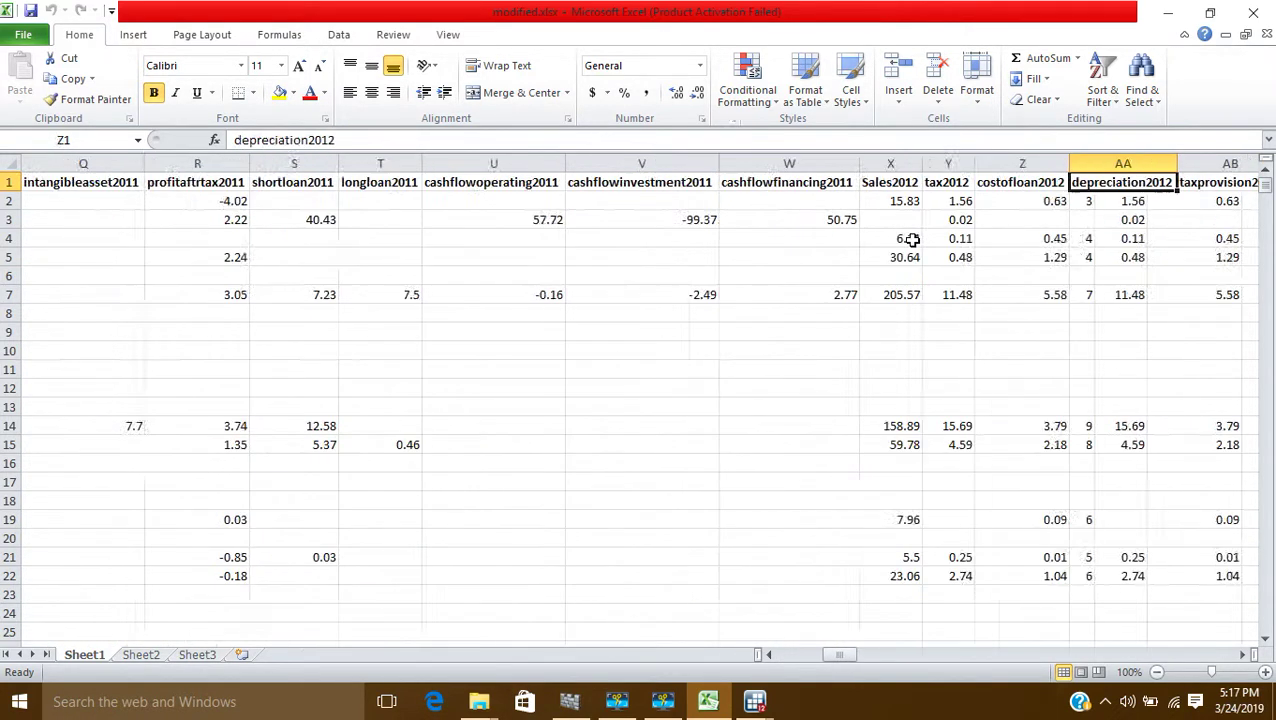
key(Left)
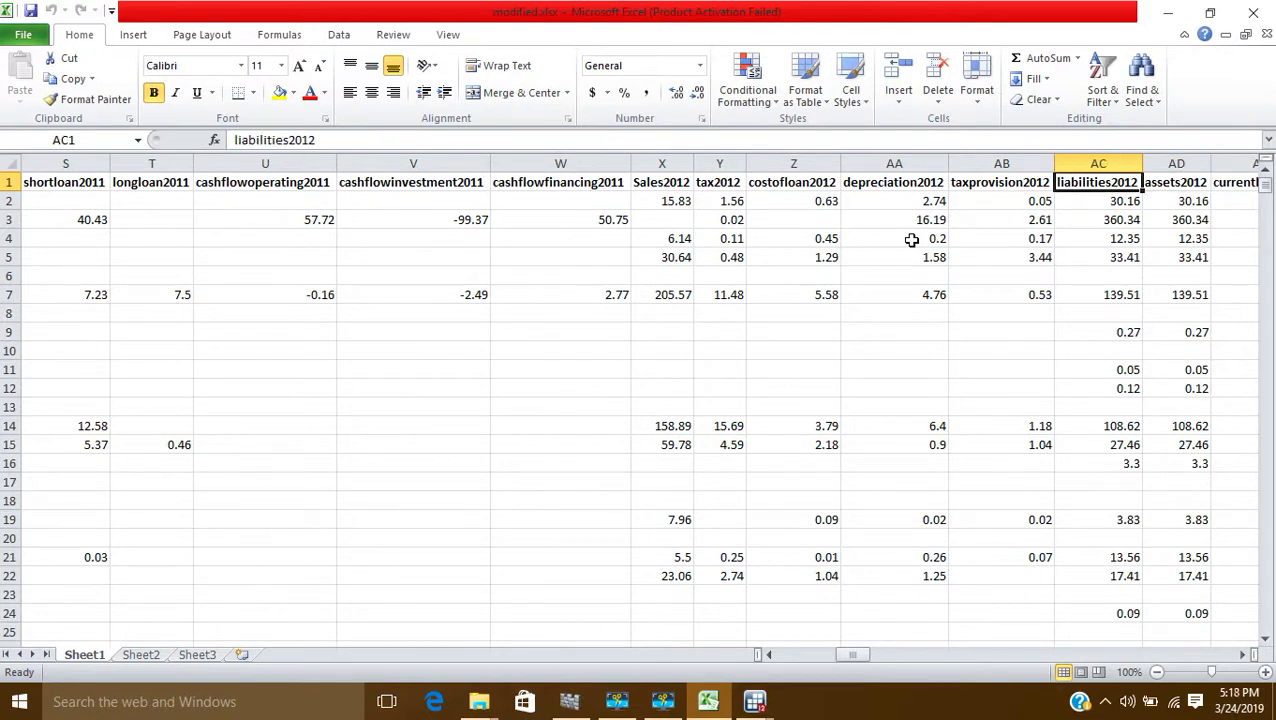
key(Right)
key(Right)
key(Right)
key(Right)
key(Right)
key(Right)
key(Right)
key(Right)
key(Right)
key(Right)
key(Right)
key(Right)
key(Right)
key(Right)
key(Right)
key(Right)
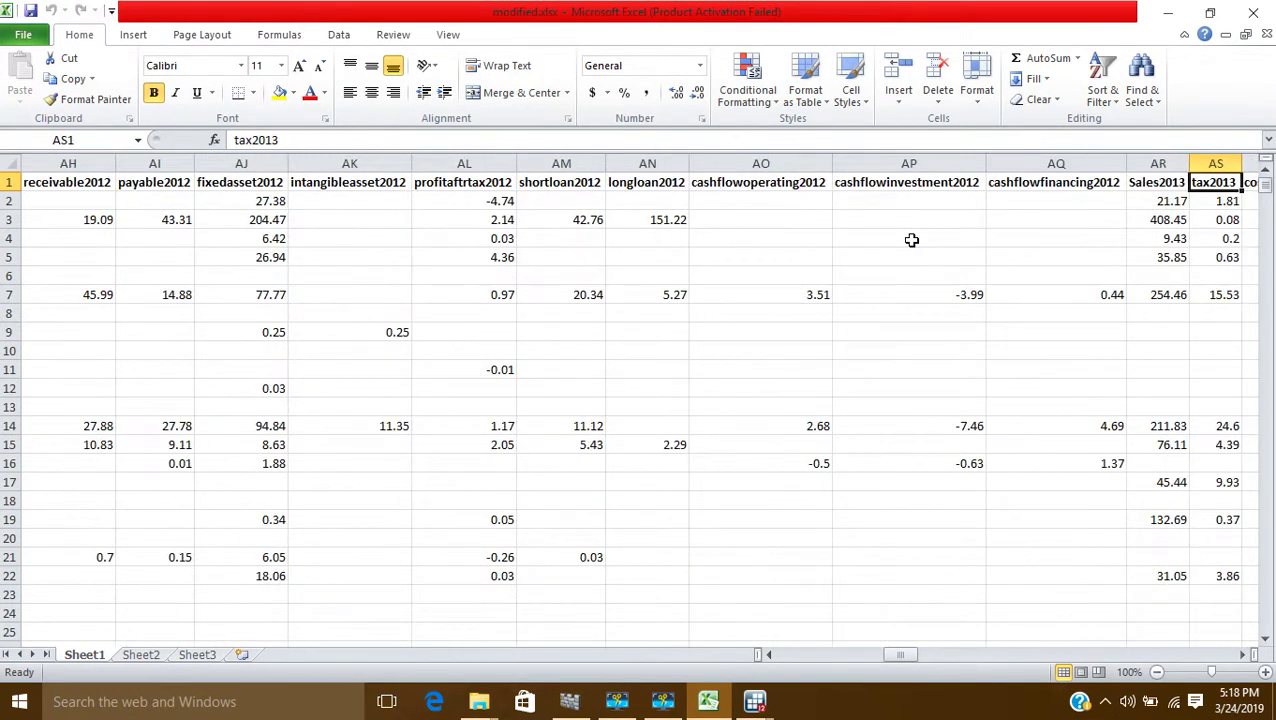
key(Right)
key(Right)
key(Right)
key(Right)
key(Right)
key(Right)
Go back along the heading row from the 2013 variables to the ID heading in A1
key(Left)
key(Left)
key(Left)
key(Left)
key(Left)
key(Left)
key(Left)
key(Left)
key(Left)
key(Left)
key(Left)
key(Left)
key(Left)
key(Left)
key(Left)
key(Left)
key(Left)
key(Left)
key(Left)
key(Left)
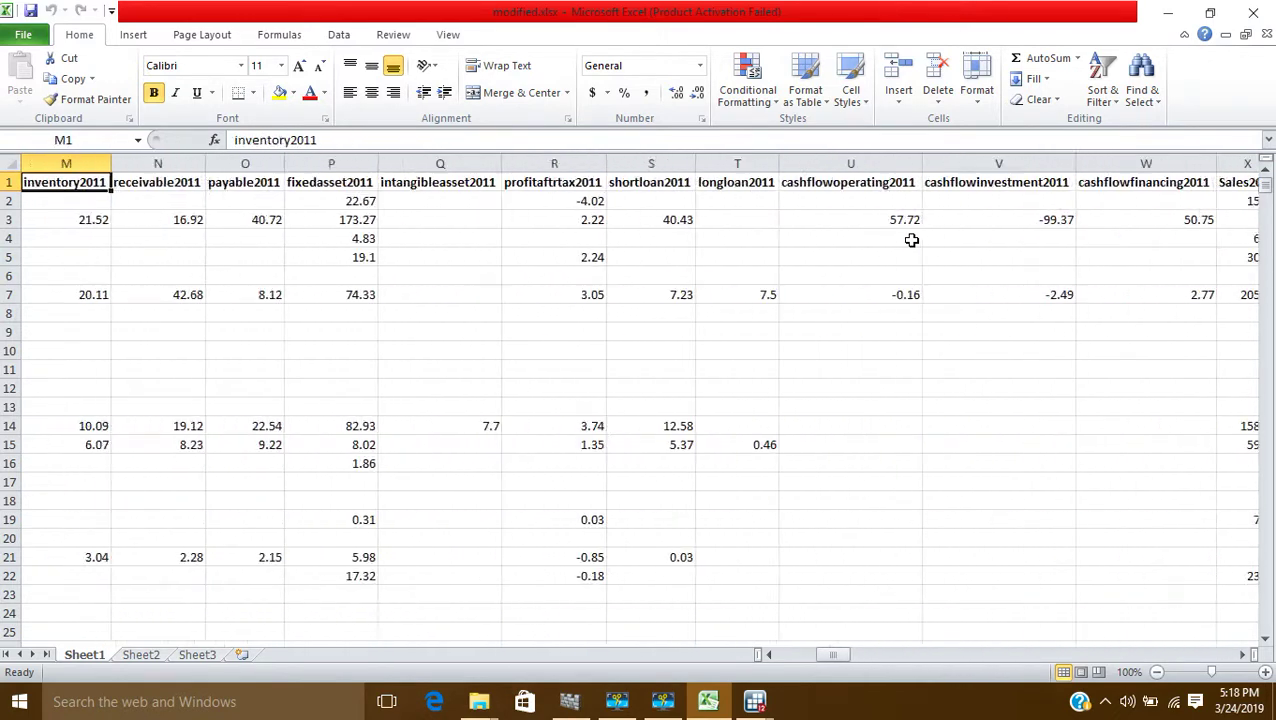
key(Left)
key(Left)
key(Left)
key(Left)
key(Left)
key(Left)
key(Left)
key(Left)
key(Left)
key(Left)
key(Left)
key(Left)
key(Left)
key(Down)
key(Down)
key(Up)
key(Up)
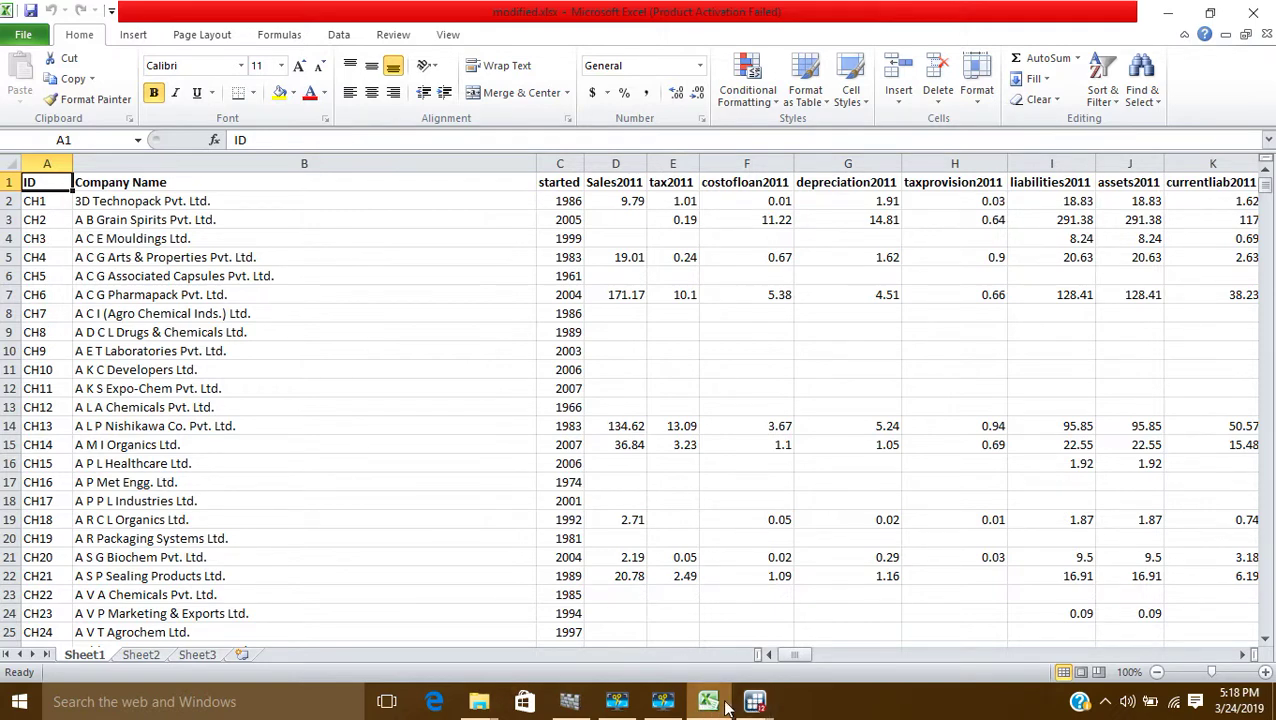
Switch to Stata's Data Editor and open the reshape dialog for converting data between wide and long
mouse_move(754, 703)
mouse_move(650, 637)
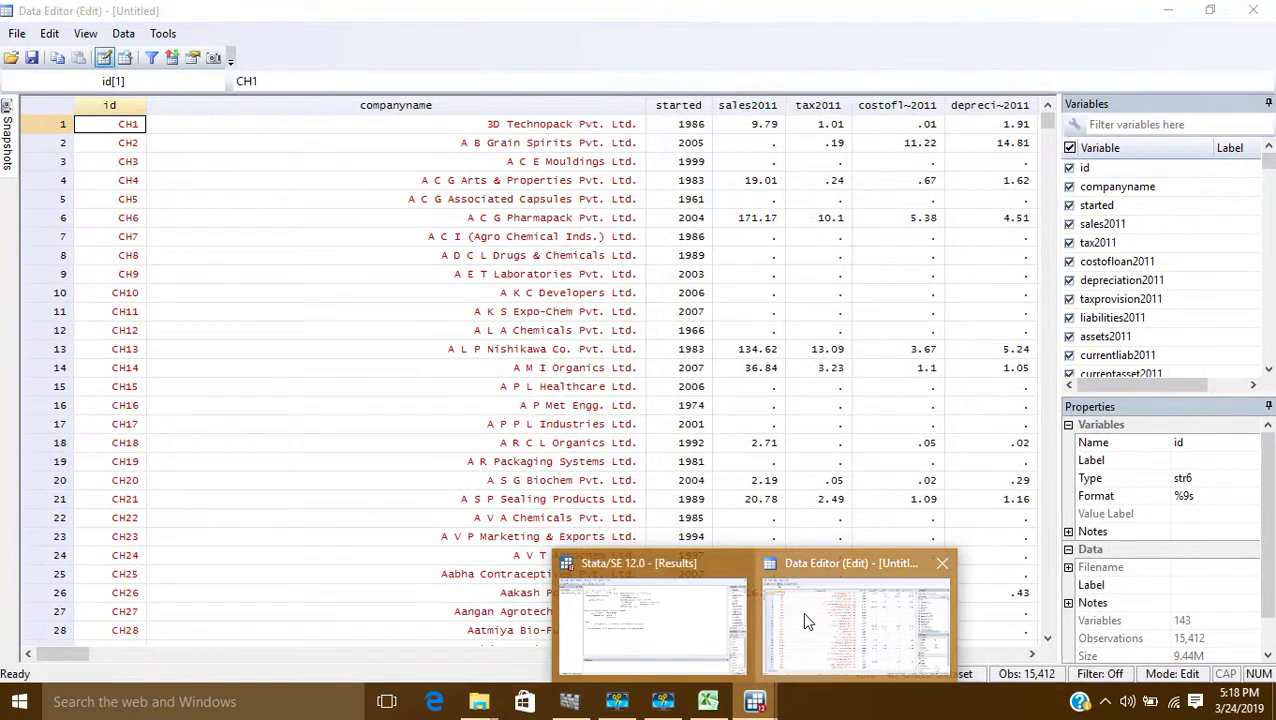
click(801, 611)
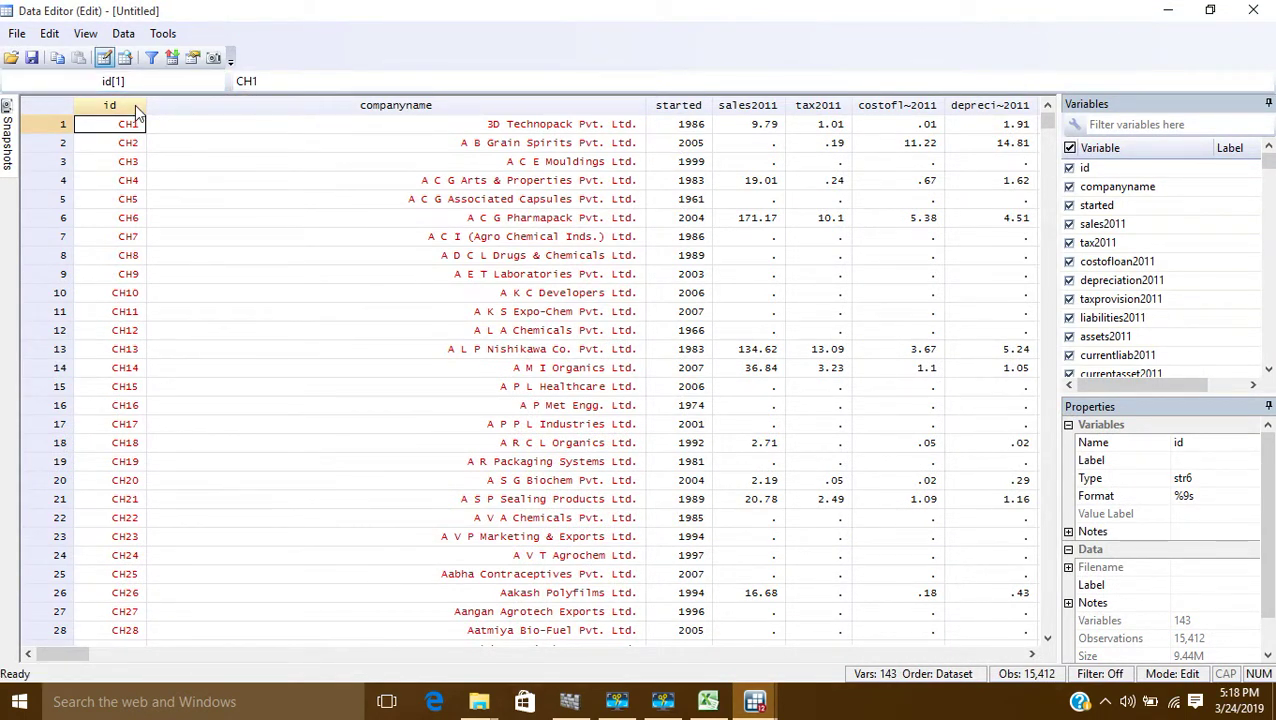
click(124, 36)
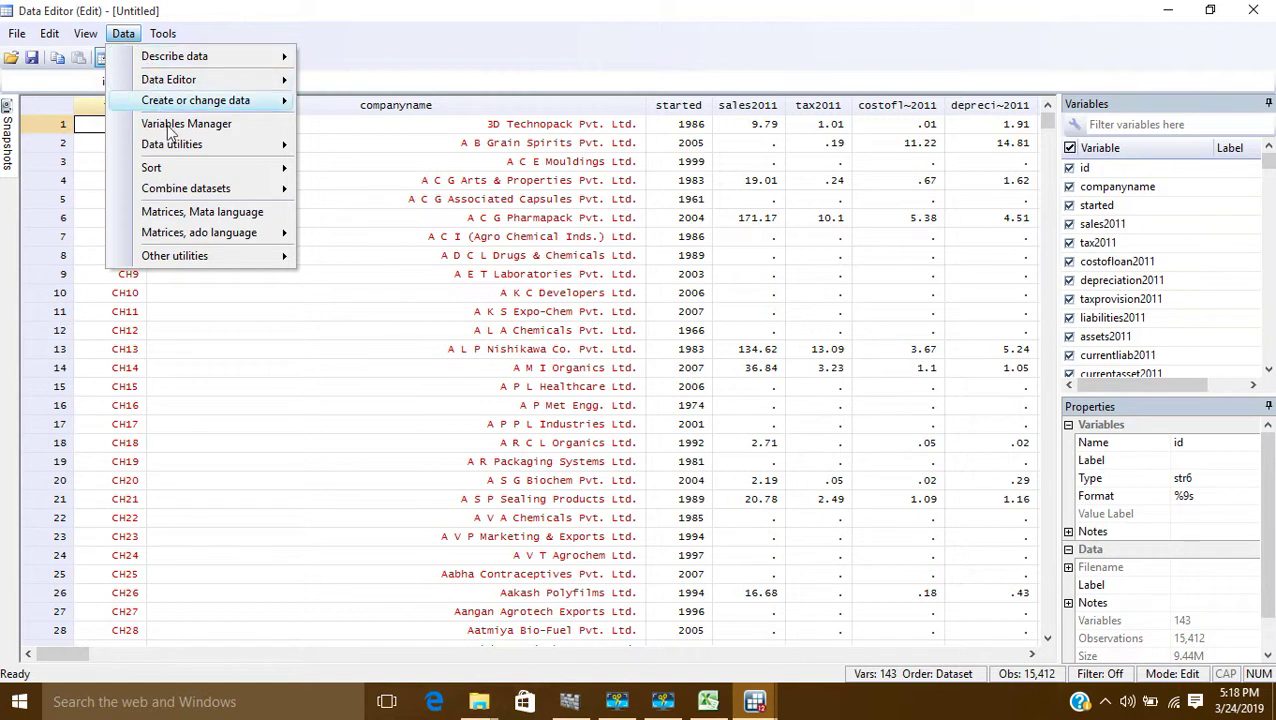
mouse_move(185, 108)
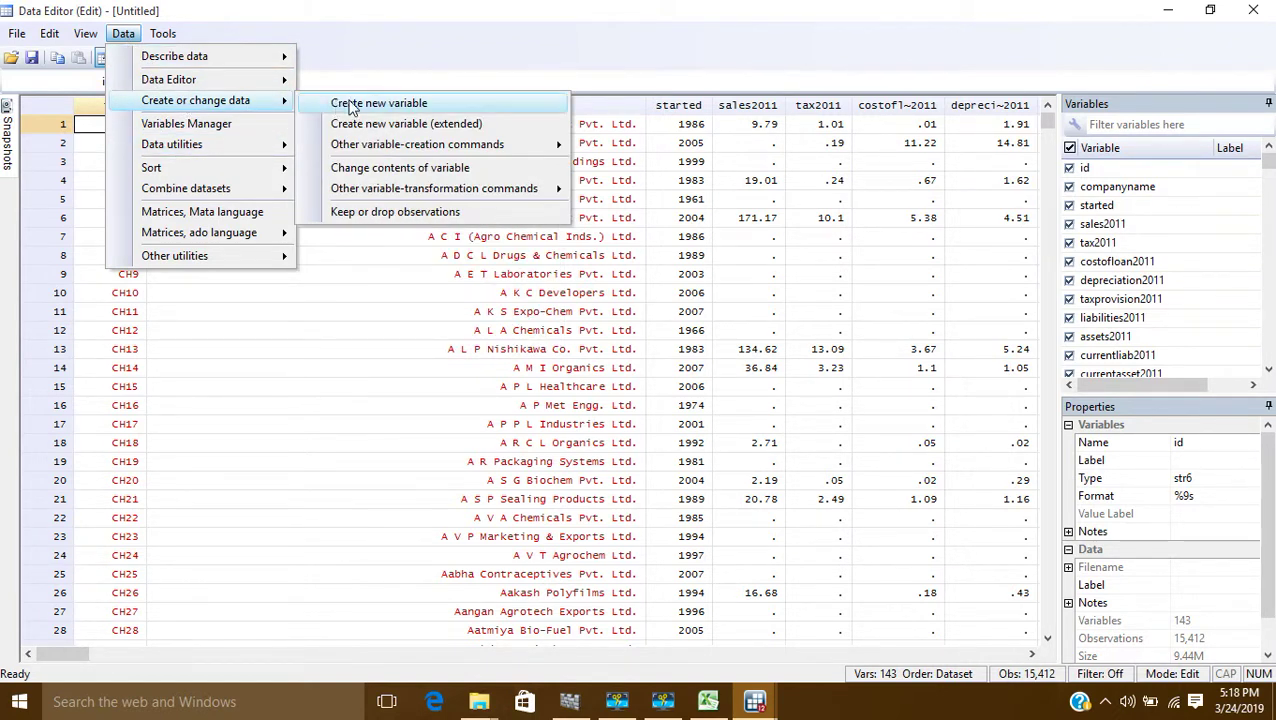
mouse_move(527, 196)
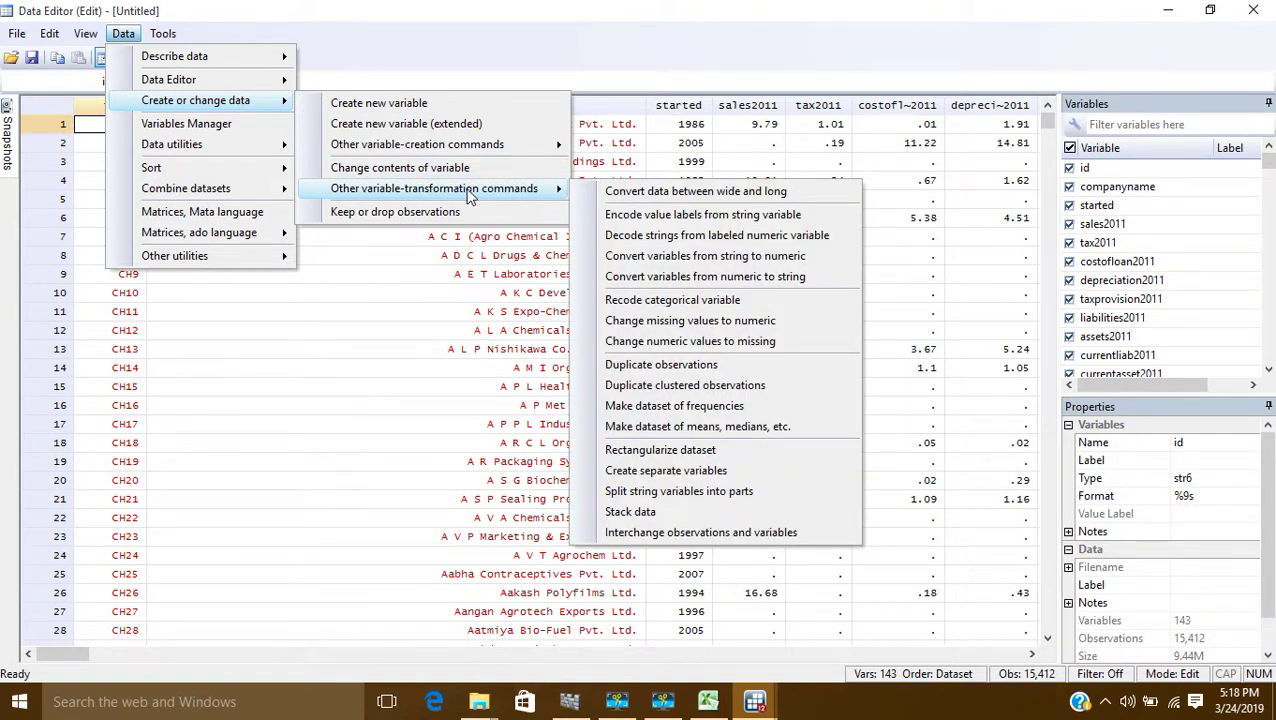
click(675, 190)
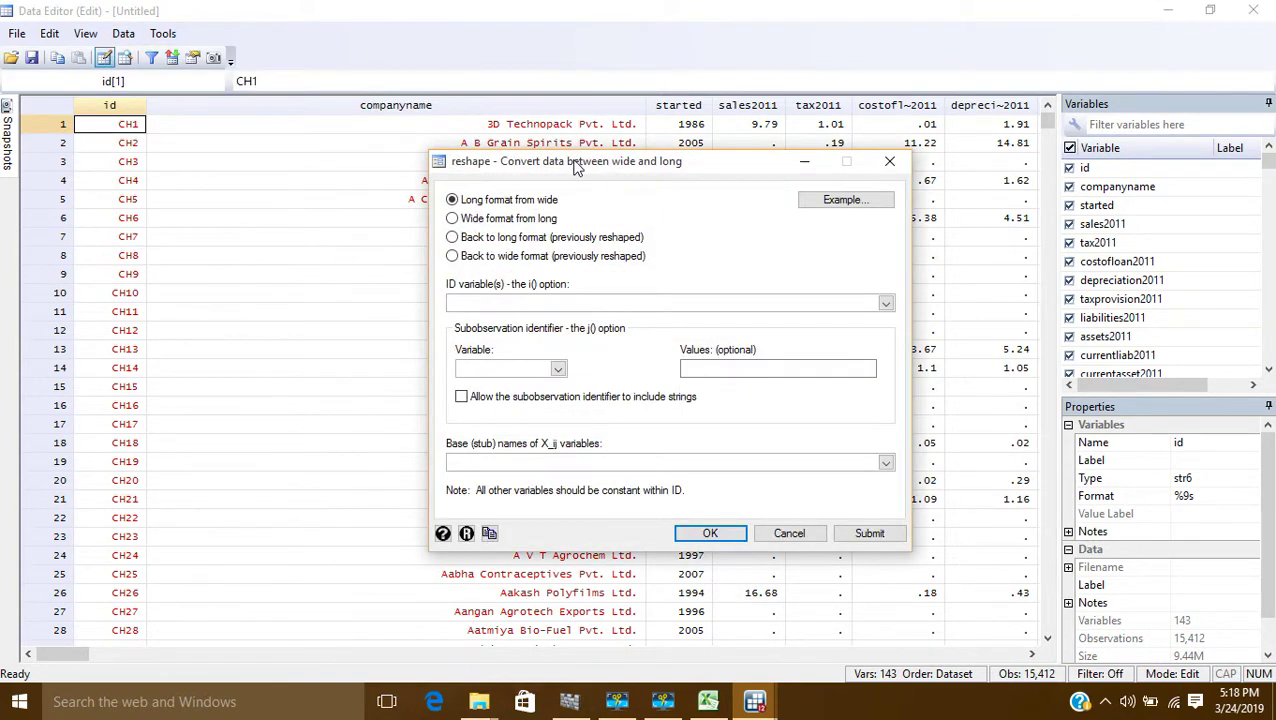
drag(573, 160, 440, 133)
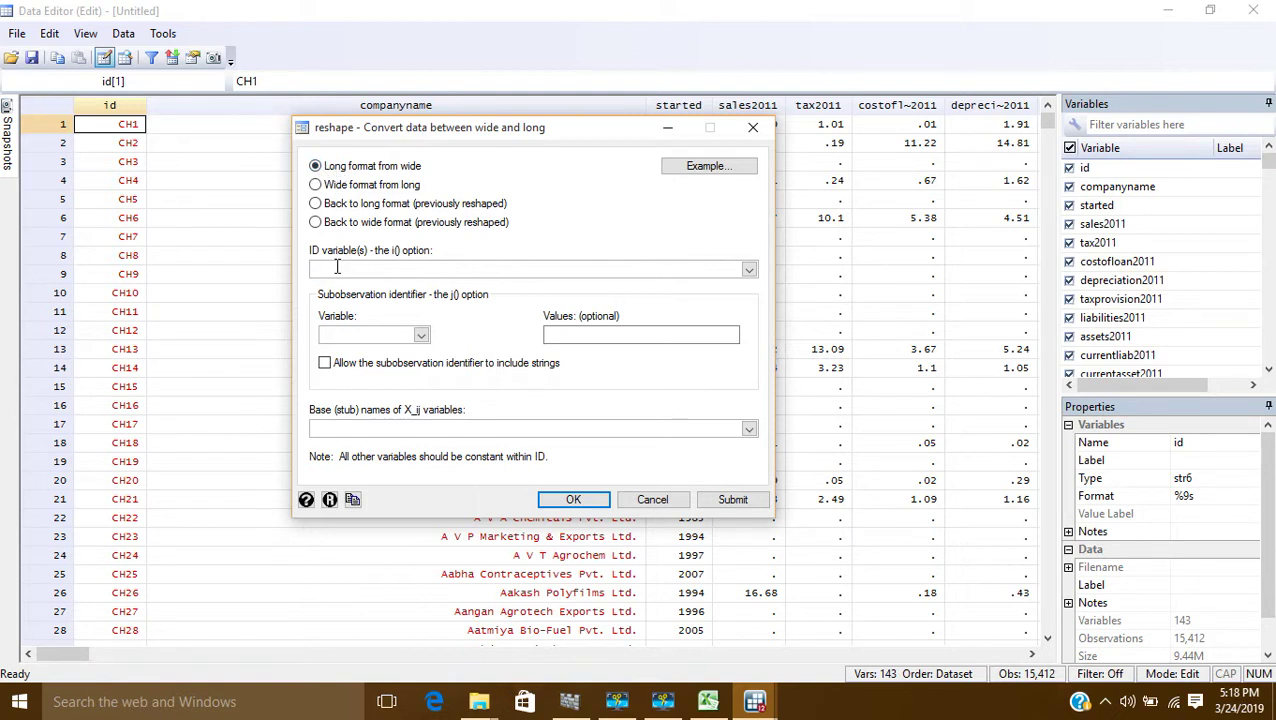
Set id as the reshape ID variable and year as the subobservation identifier variable
click(749, 270)
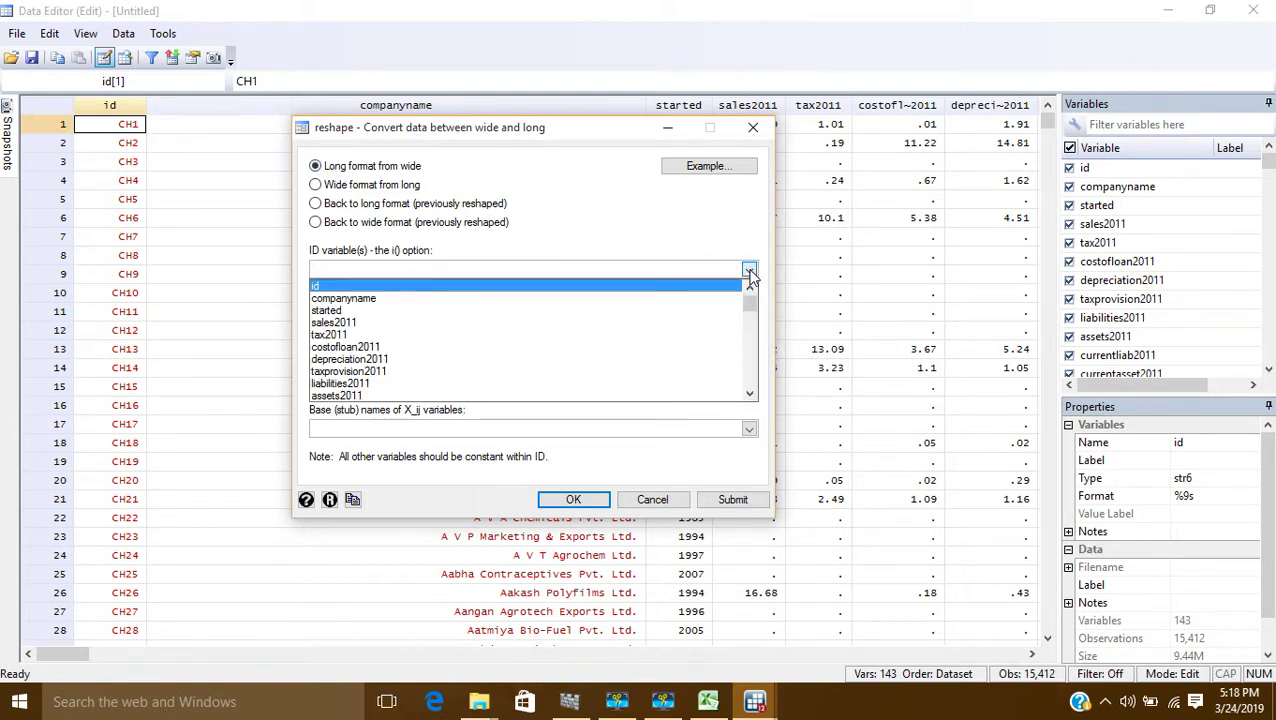
click(320, 288)
click(299, 287)
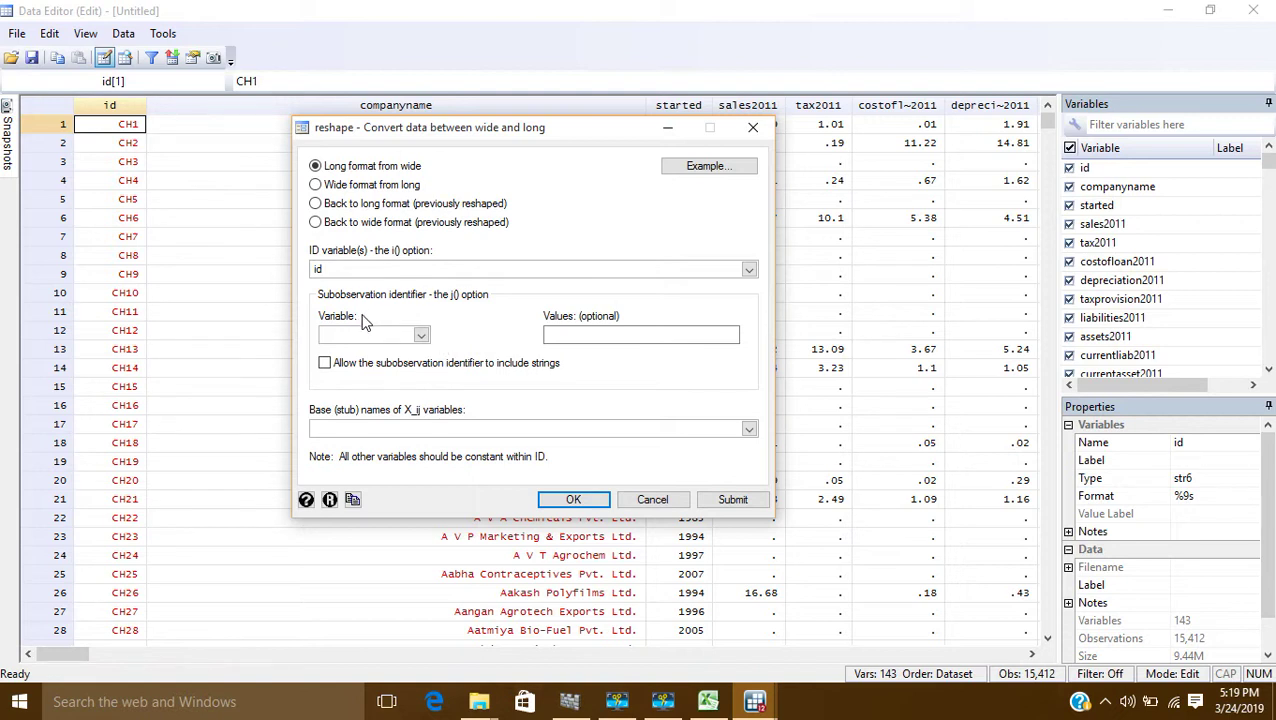
click(421, 336)
click(421, 336)
drag(547, 133, 725, 252)
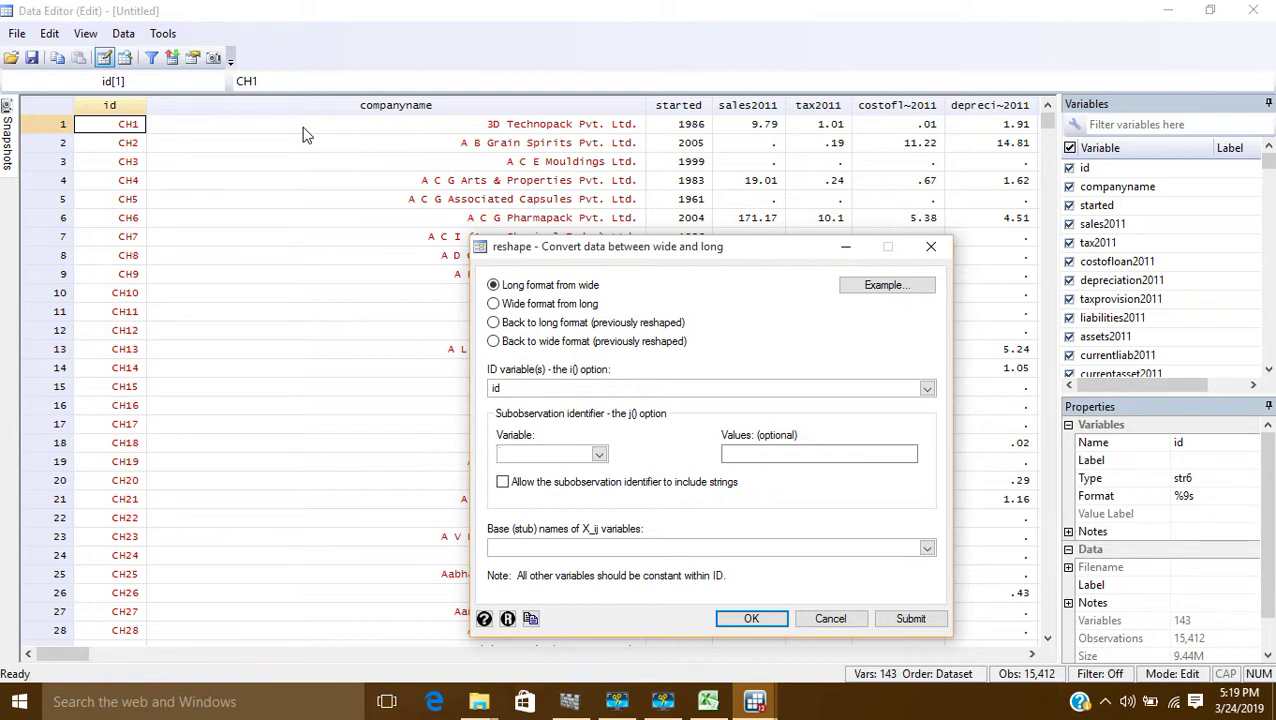
click(507, 455)
text(year)
Enter the stub names sales, tax, costofloan, depreciation, taxprovision, liabilities, assets, currentliab and currentasset for the reshape
click(512, 548)
drag(577, 252, 397, 213)
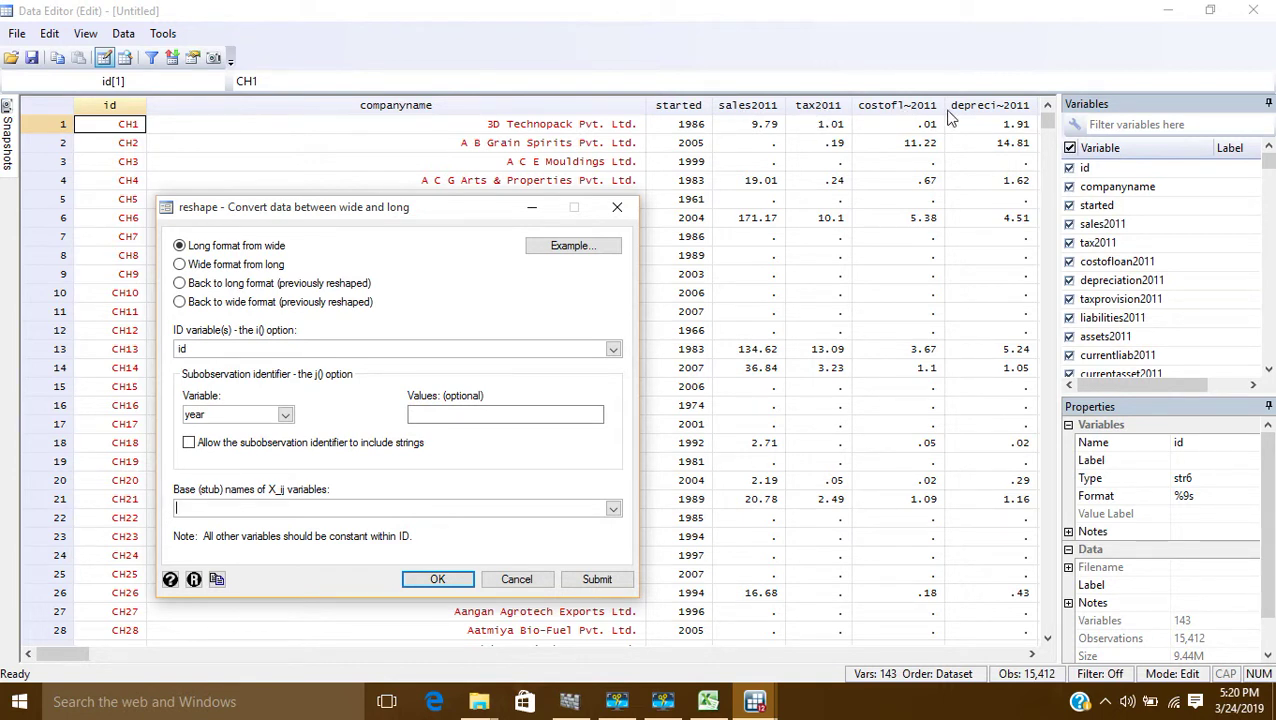
click(177, 508)
text(sales tax costofloan deprec)
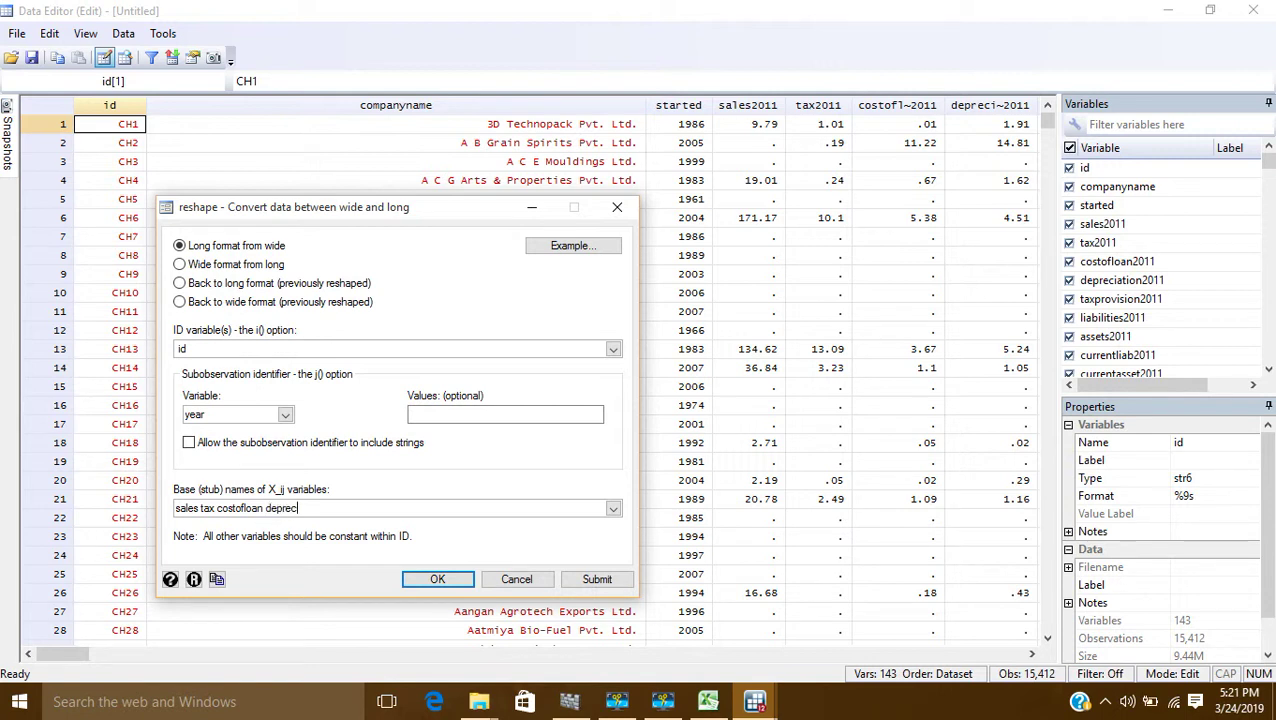
text(iation taxprovision liabilities)
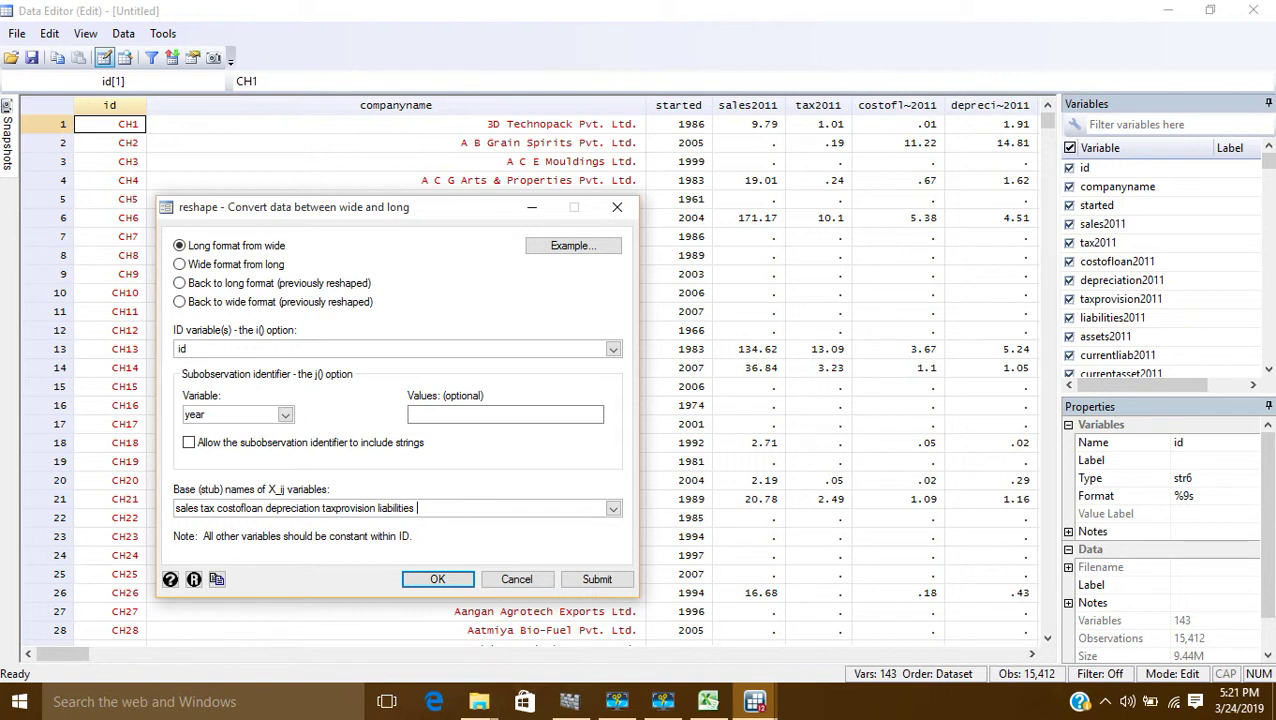
text( assets)
text(currentliab currentasset)
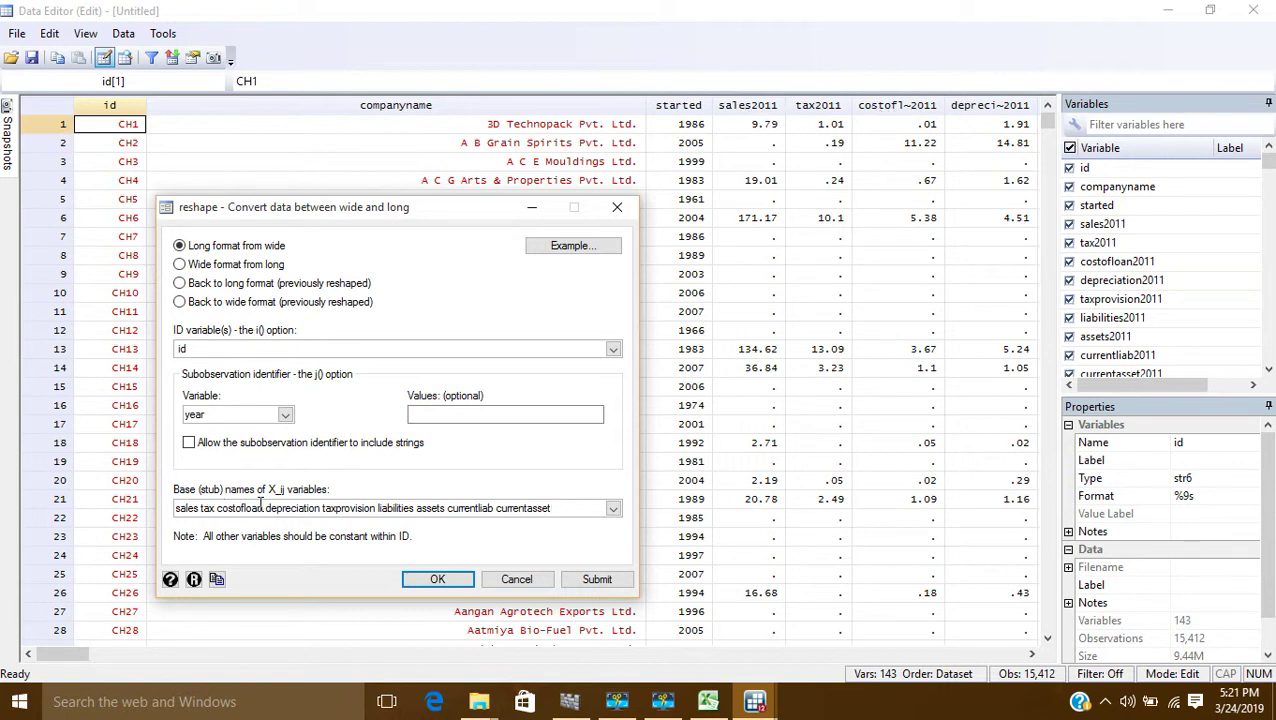
Add inventory, receivable, payable, fixedasset and intangibleasset to the stub names
click(560, 509)
text(inventory receivable)
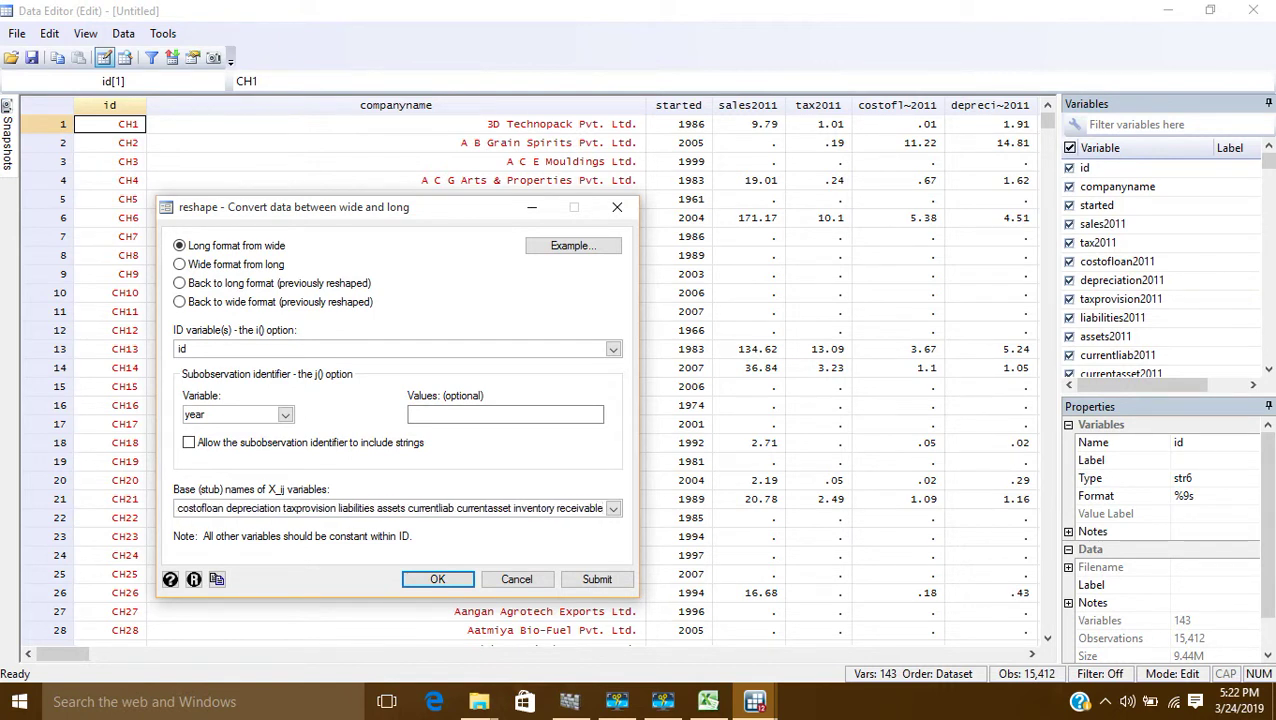
text( payable)
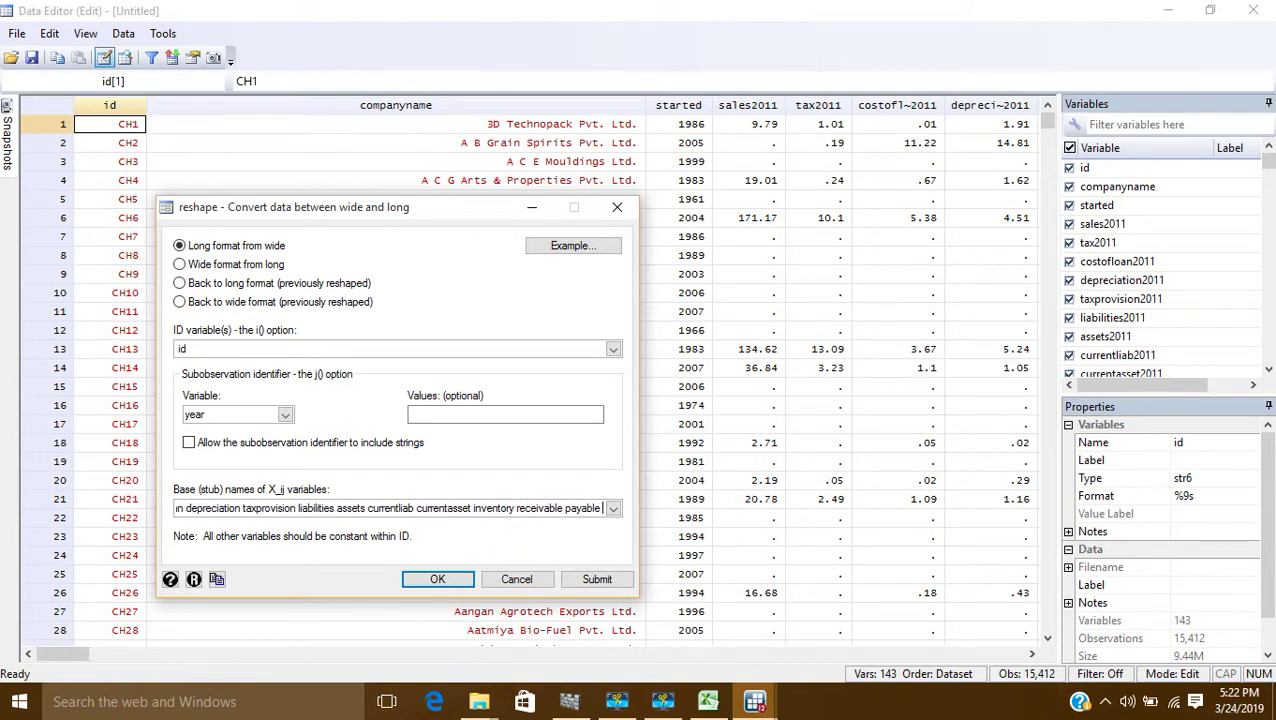
text( fixed)
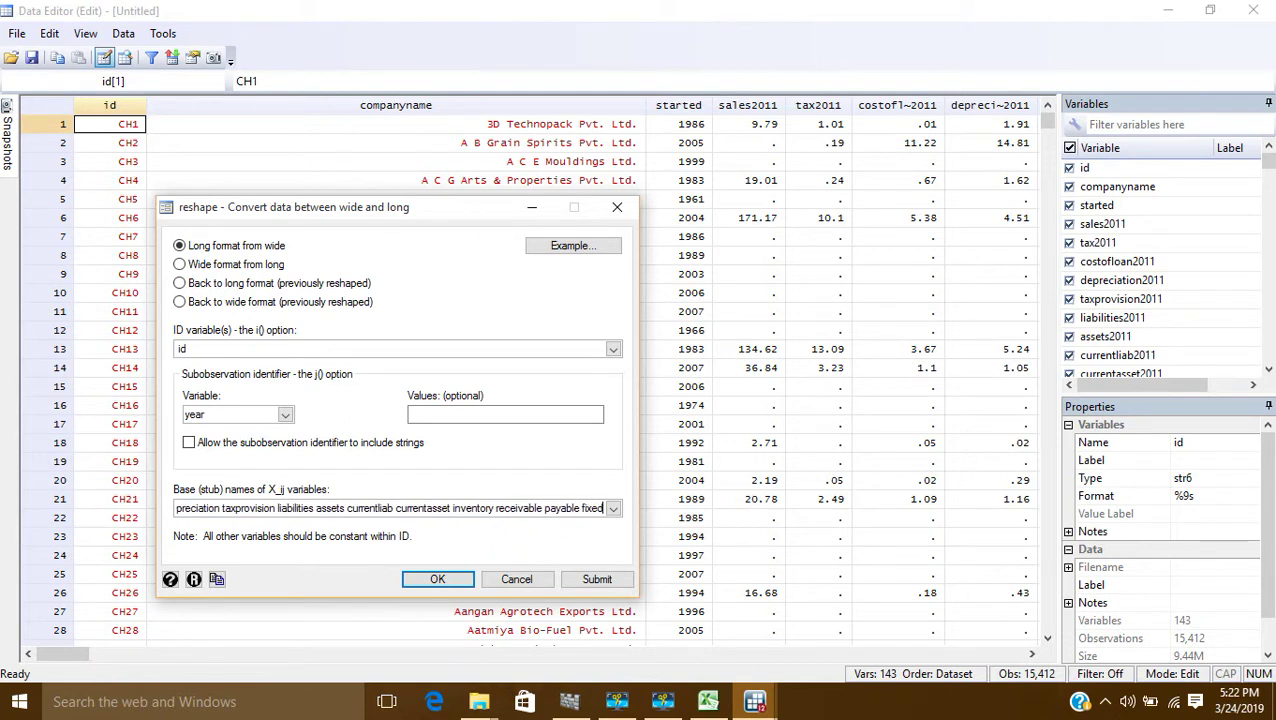
text(asset intangibleasset)
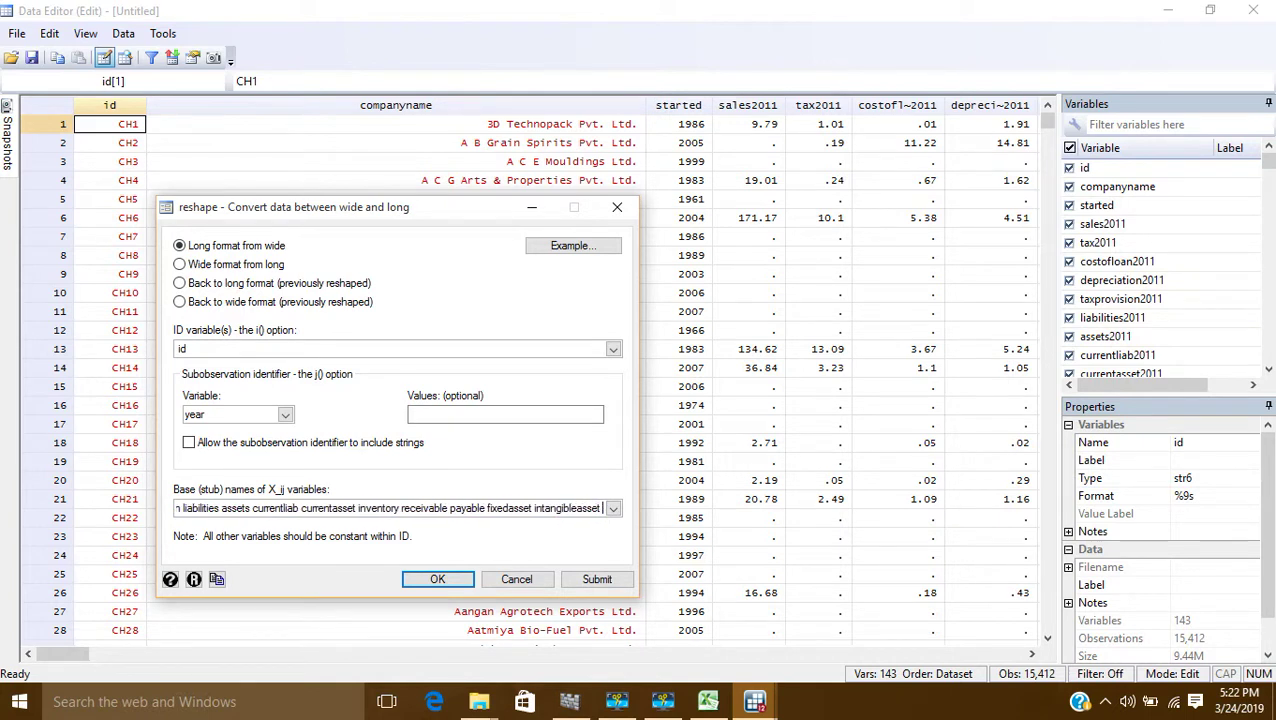
Add profitaftrtax, shortloan and longloan to the stub names
text( pro)
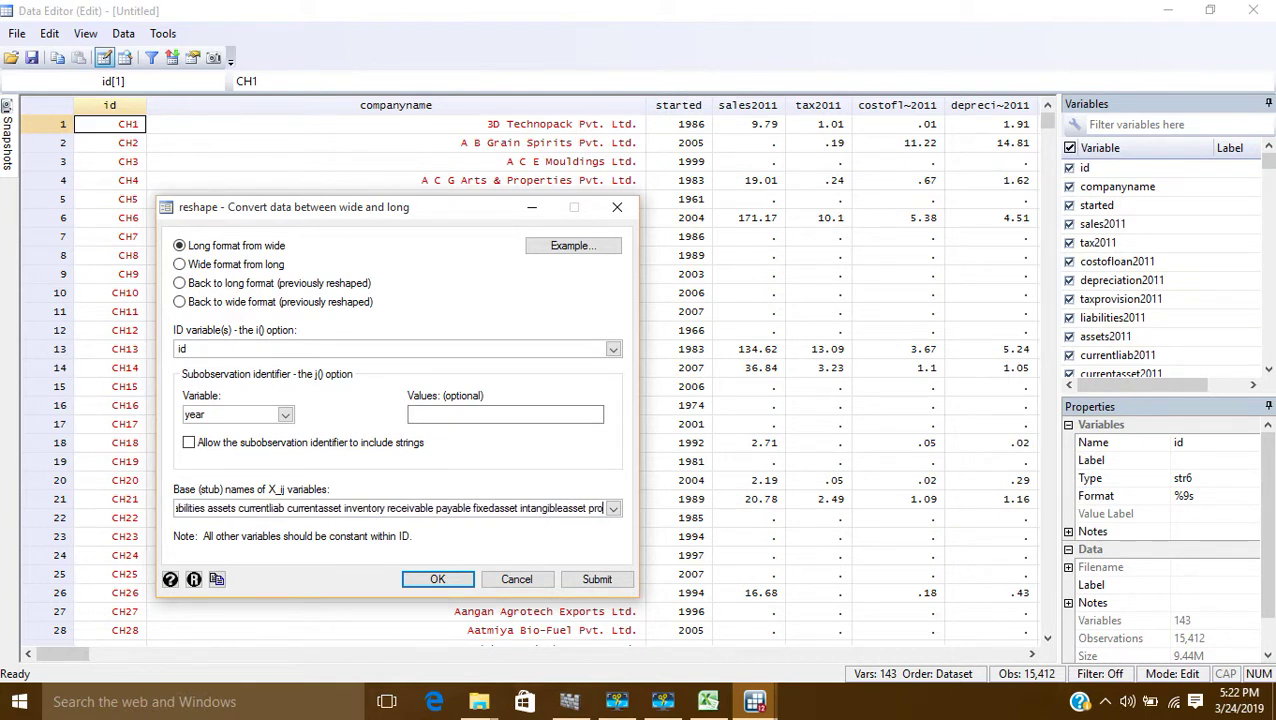
text(fitaftertax)
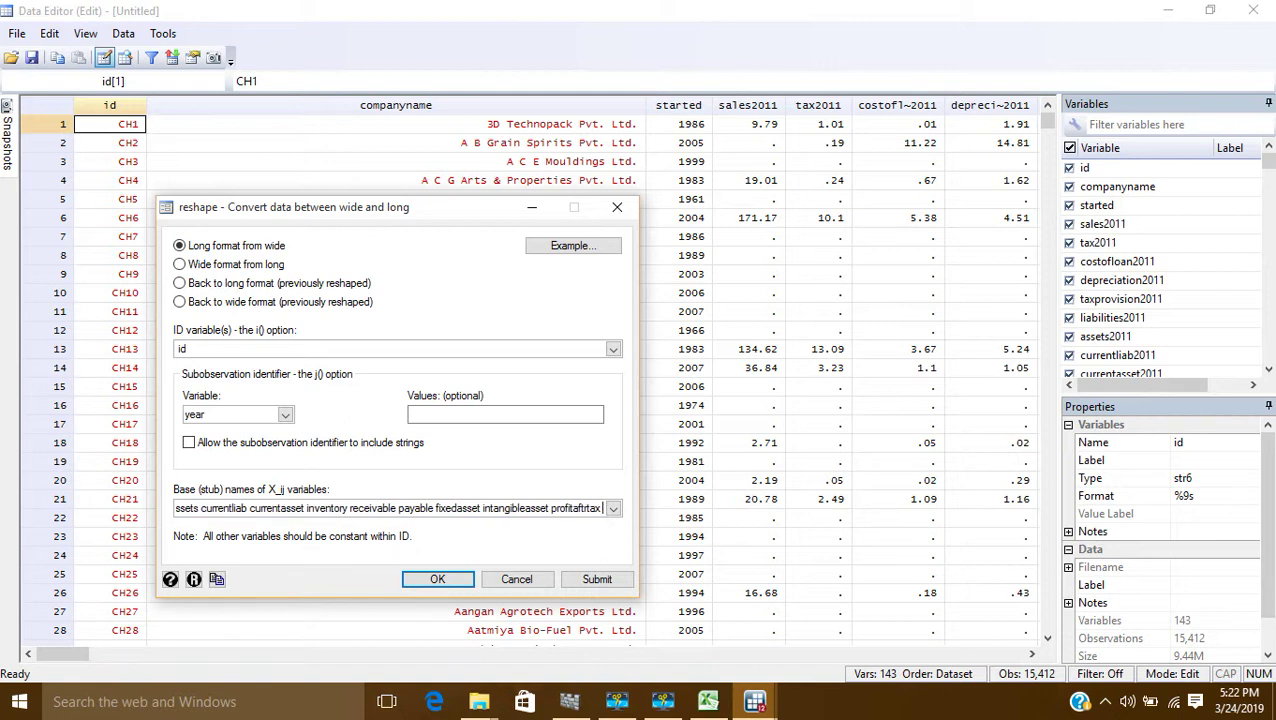
text(sho)
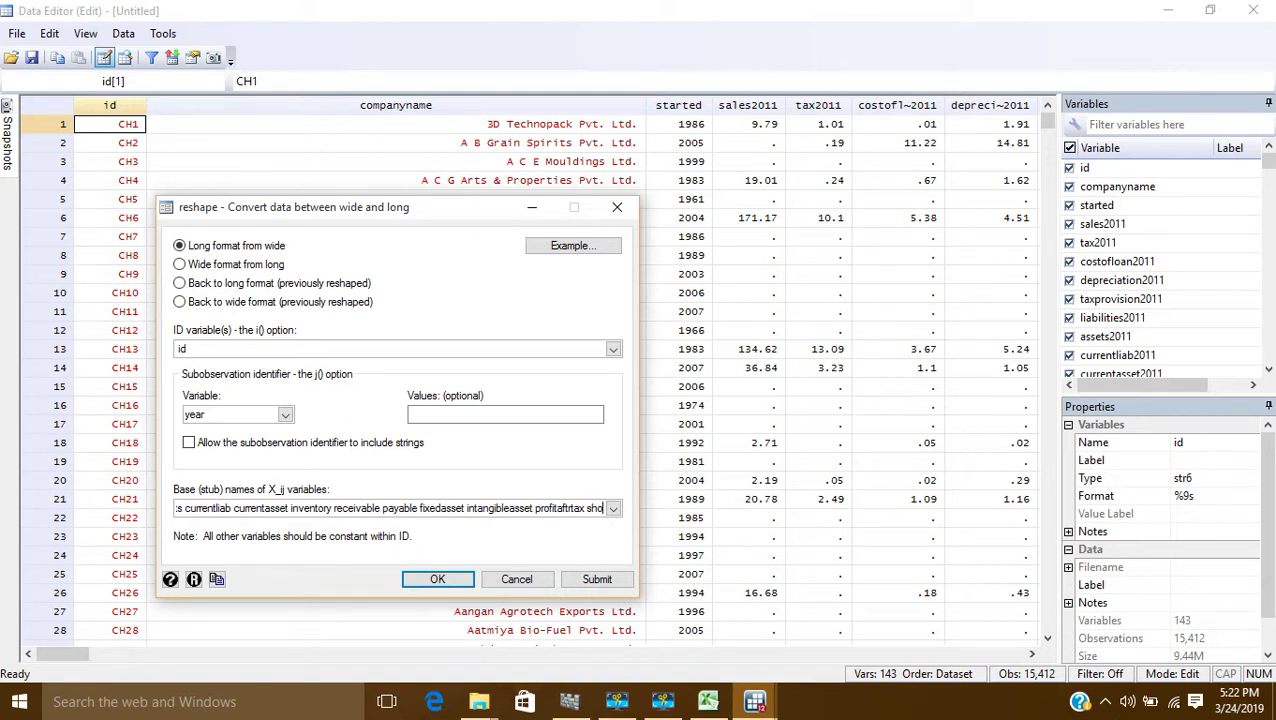
text(rtloan longloan)
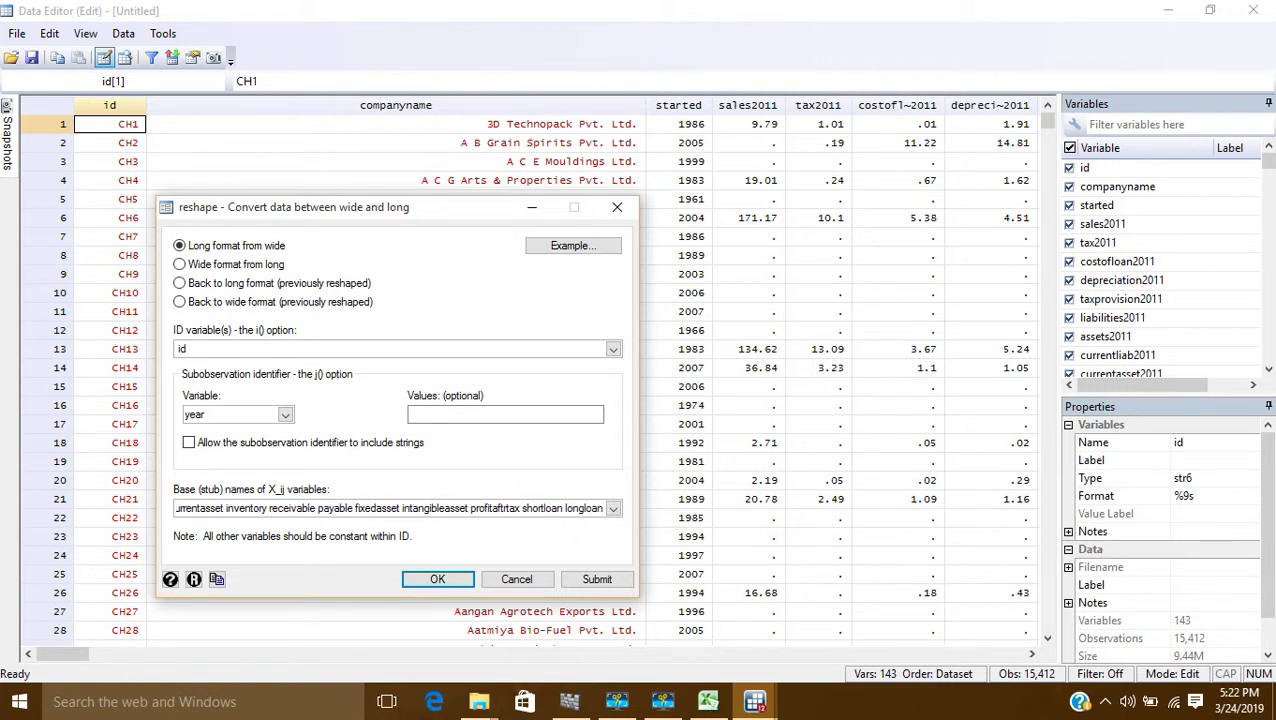
Add cashfowoperating, cashflowinvestment and cashflowfinancing to the stub names and run the reshape to long format
text( cas)
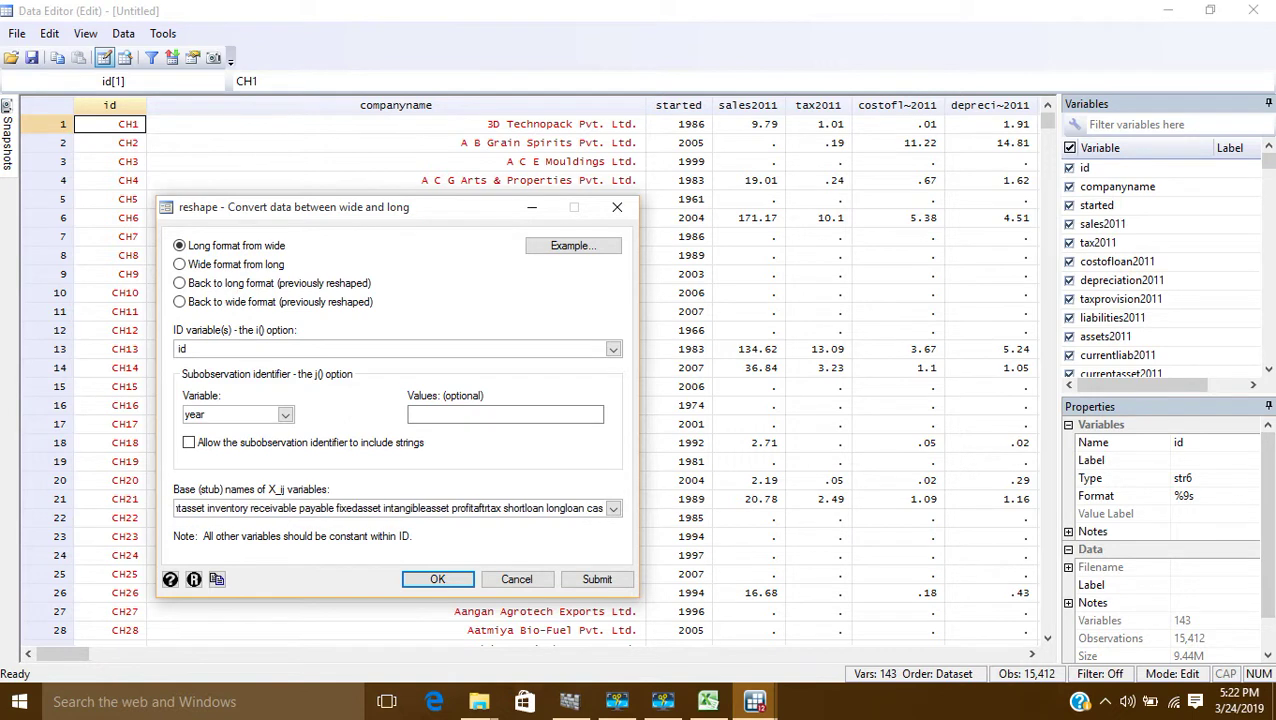
text(hflowoperating)
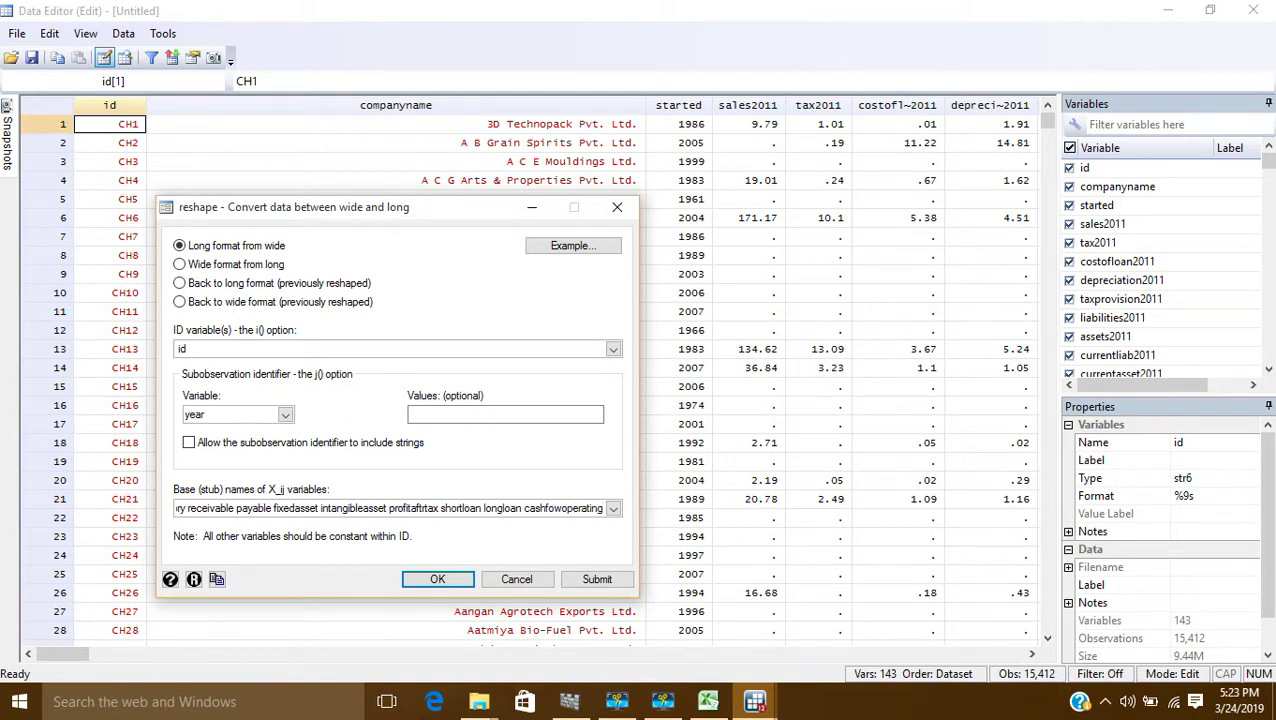
text( cashflow)
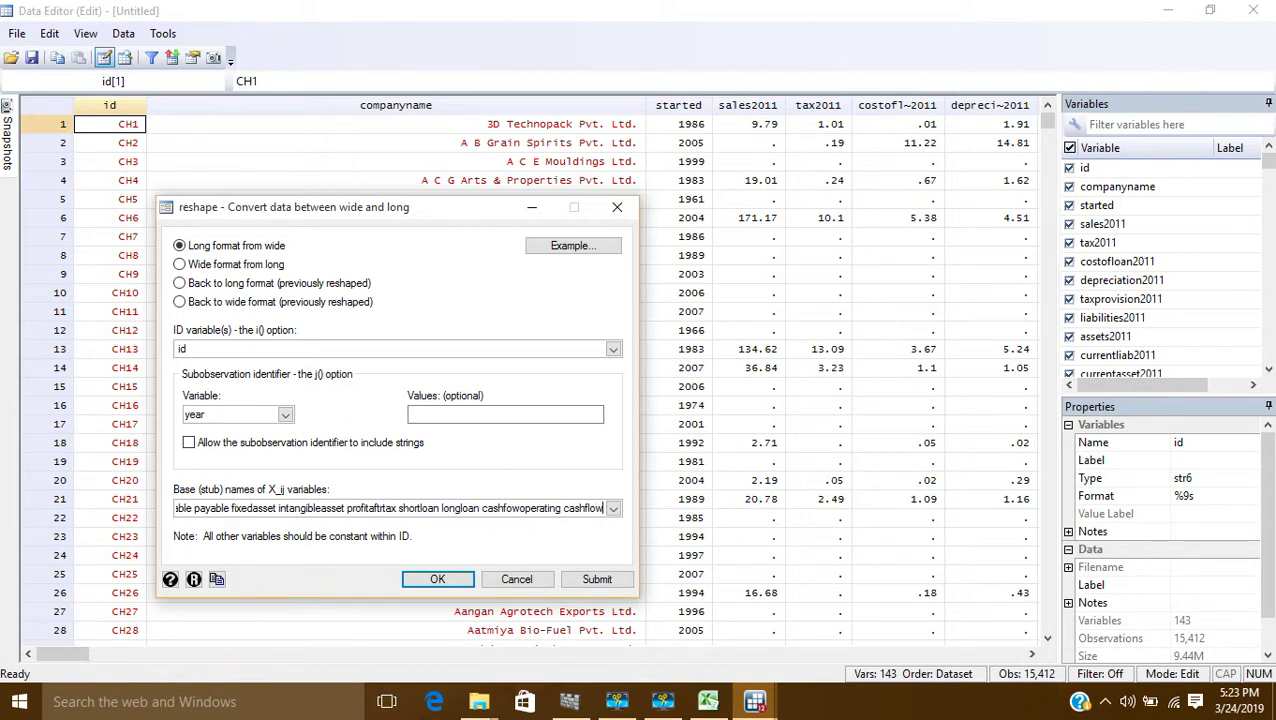
text(investm)
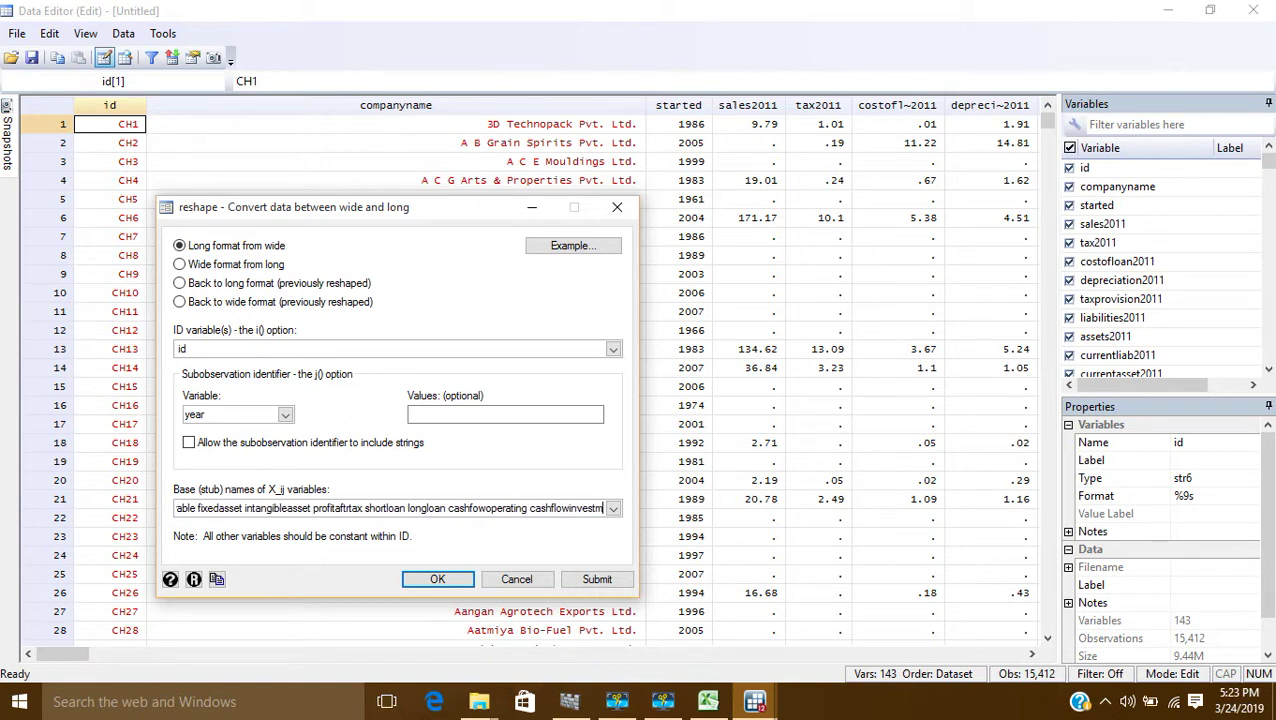
text(ent ca)
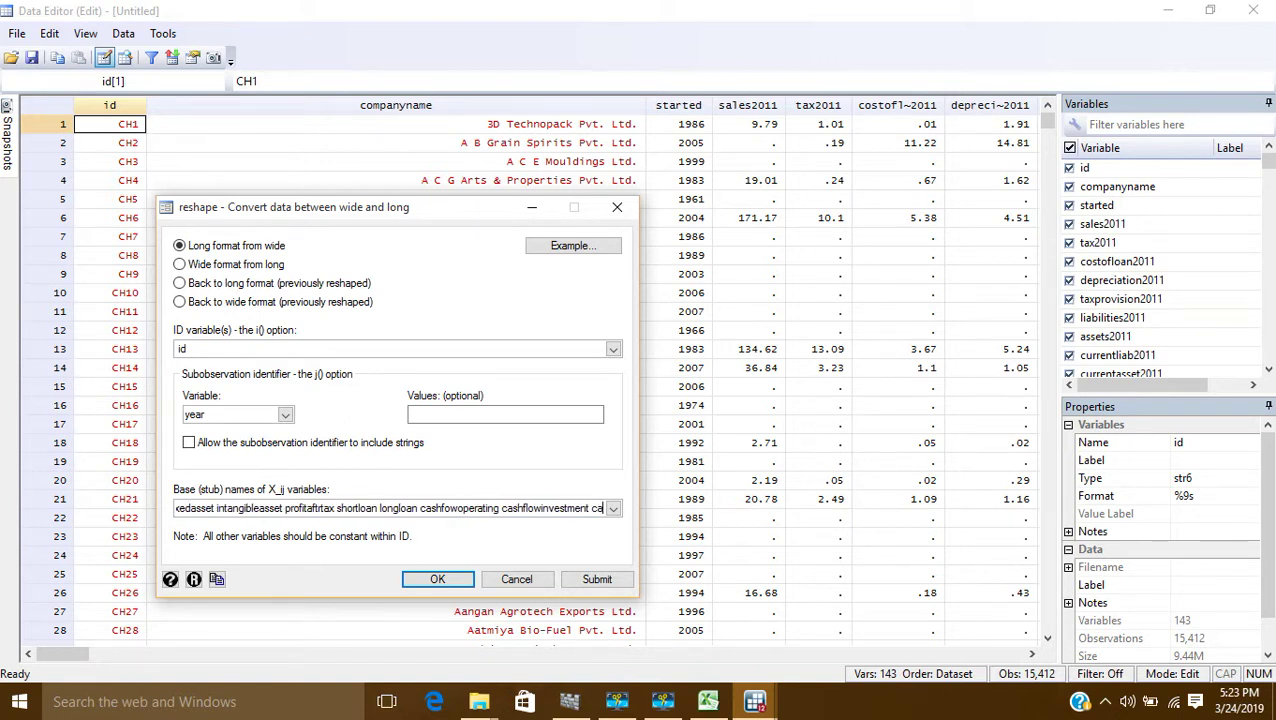
text(shflow)
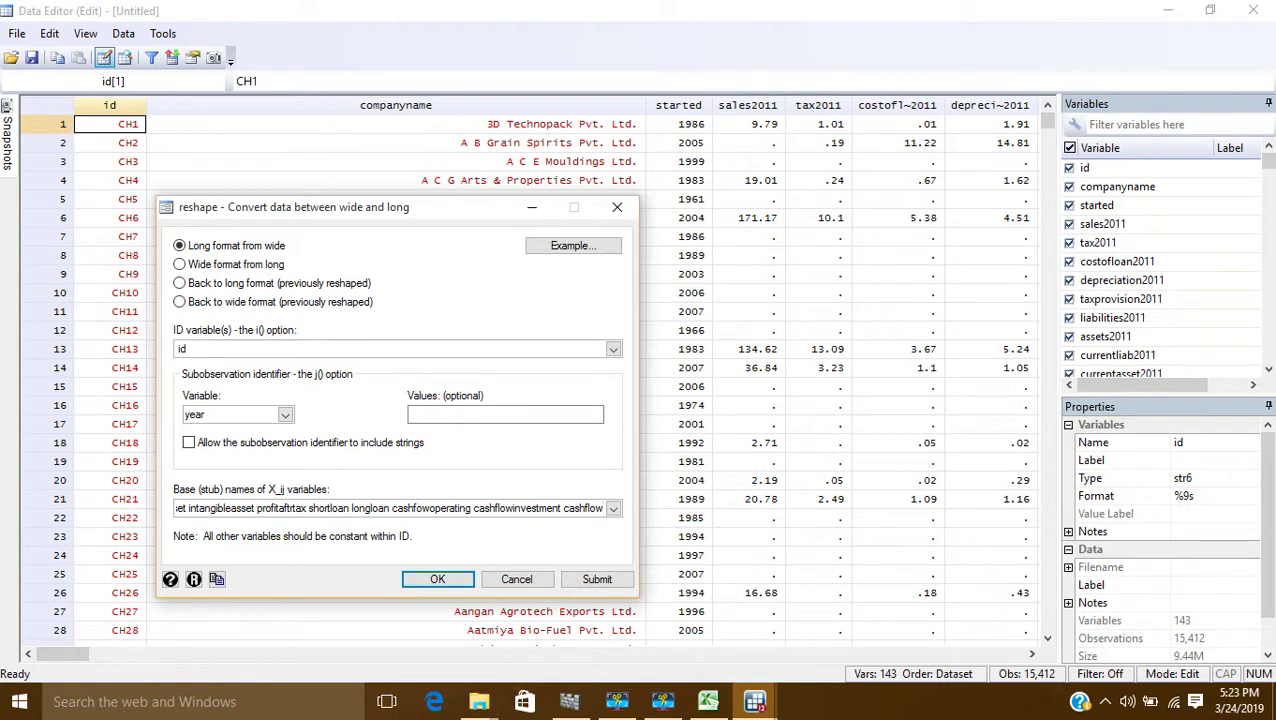
text(financing)
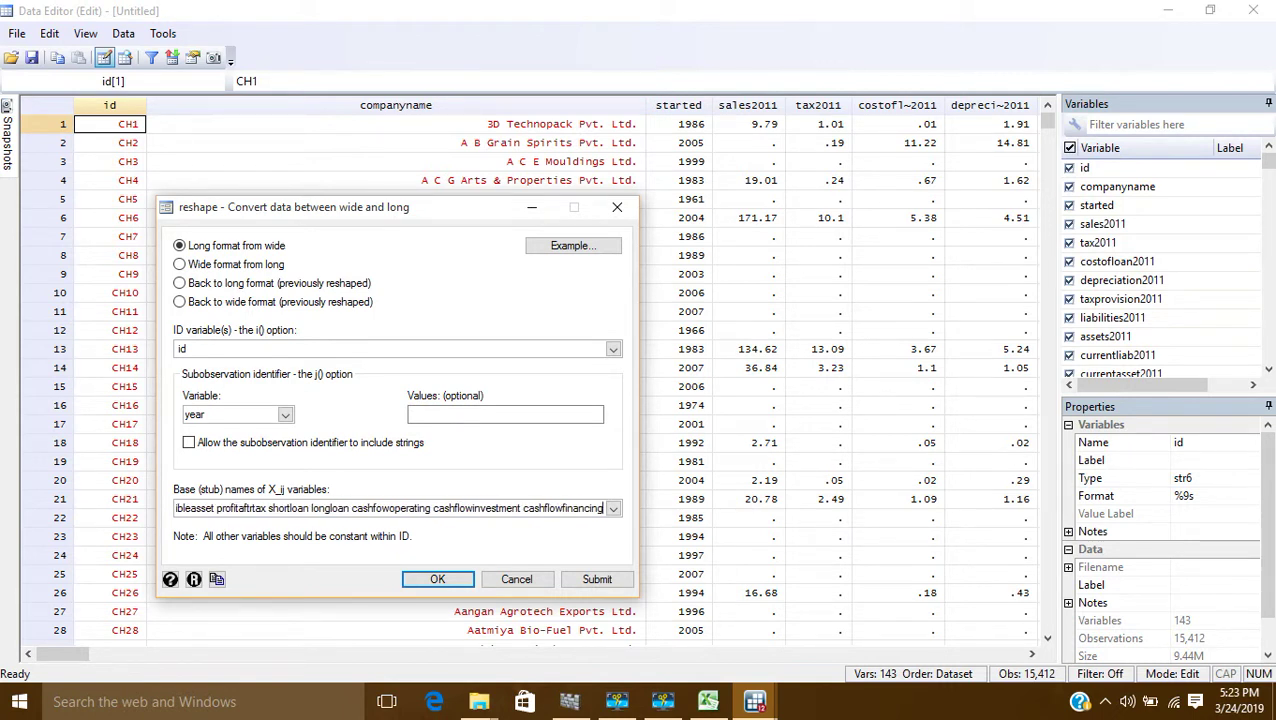
click(438, 582)
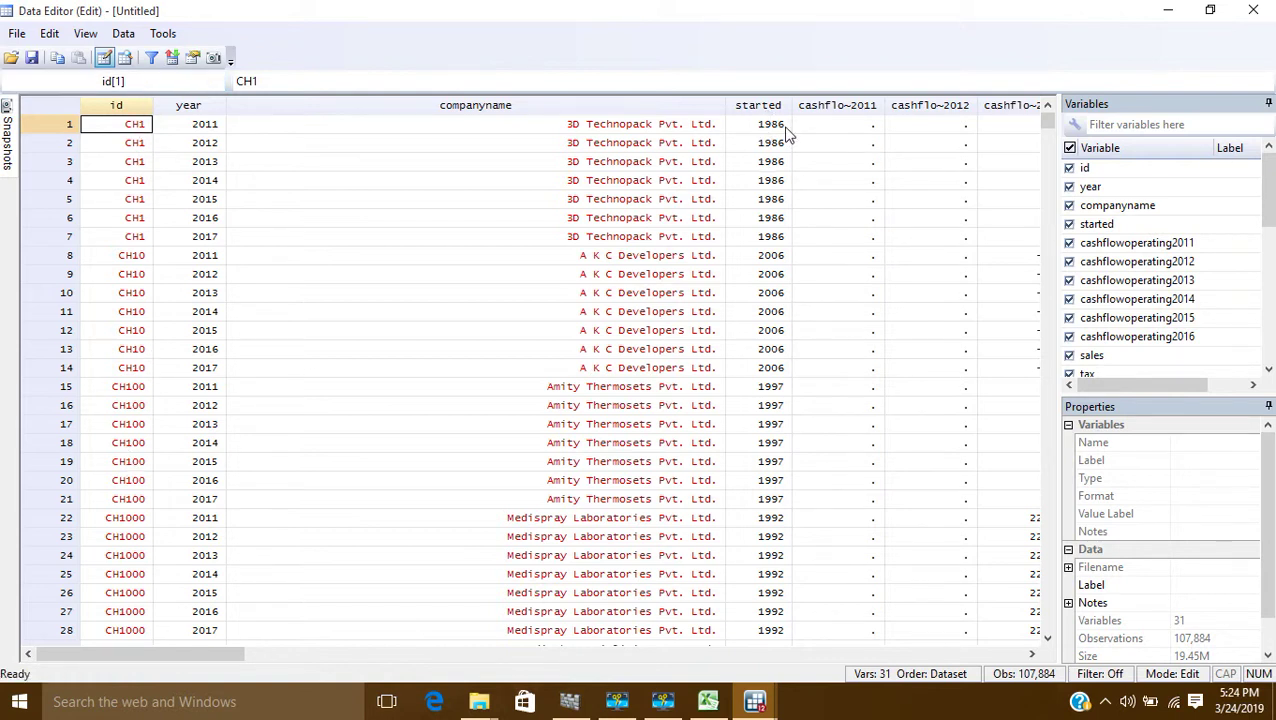
Check the company name and start year of the first four companies in the reshaped data
click(609, 129)
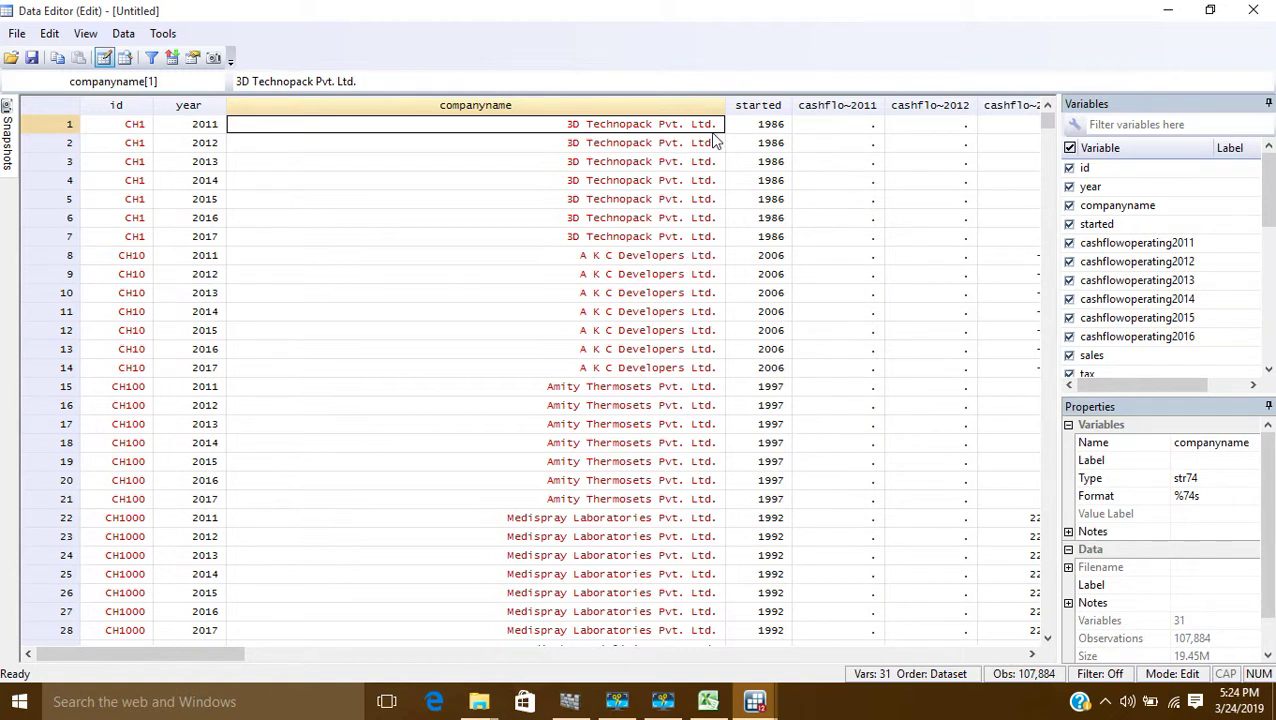
click(767, 129)
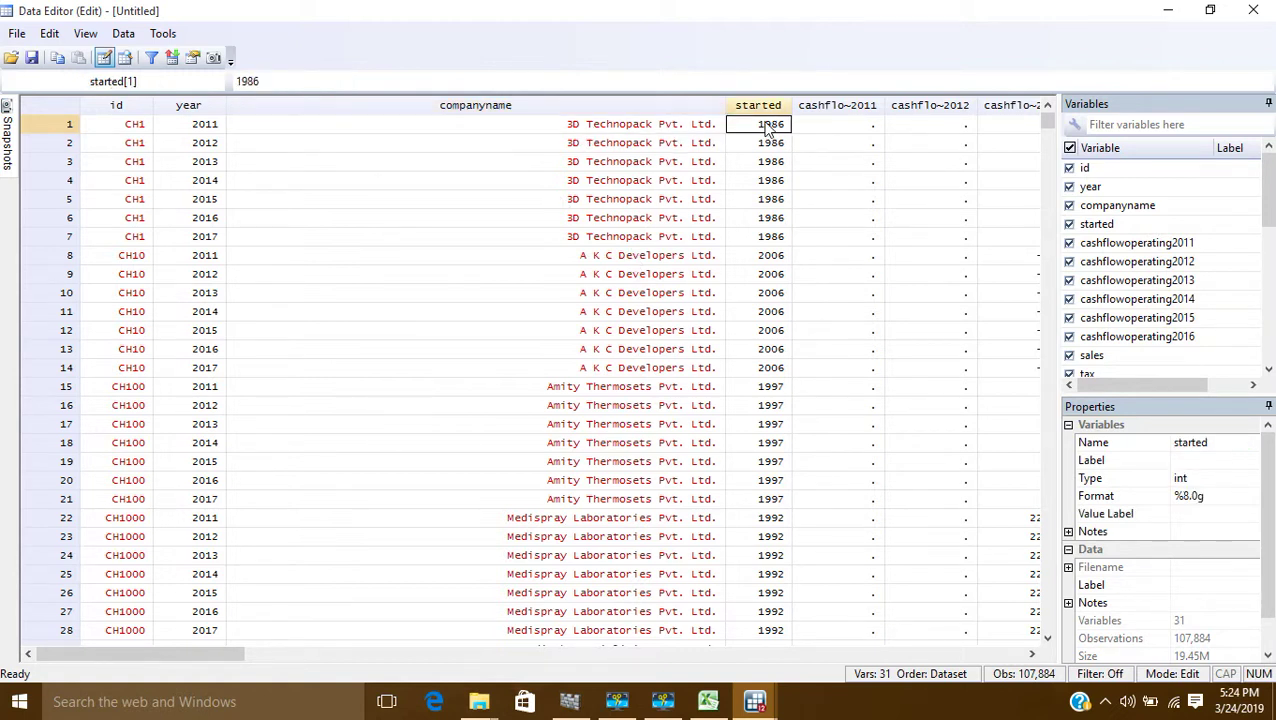
click(770, 258)
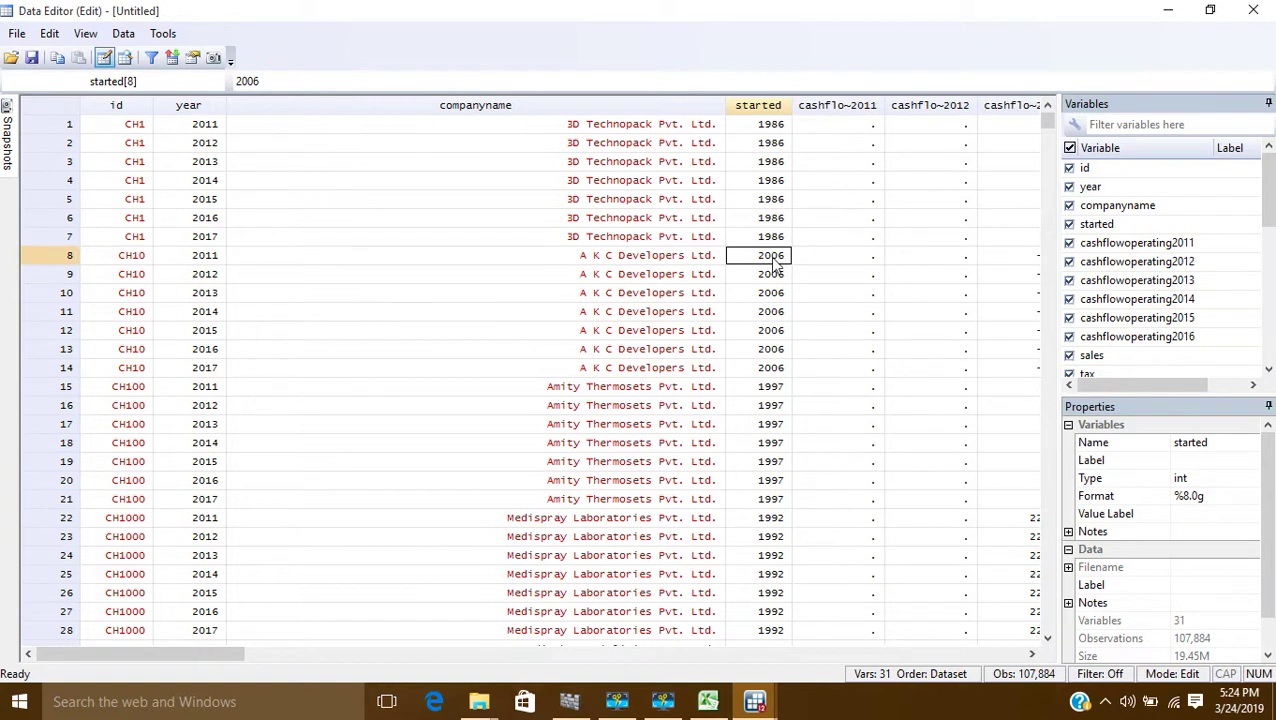
click(770, 370)
click(770, 389)
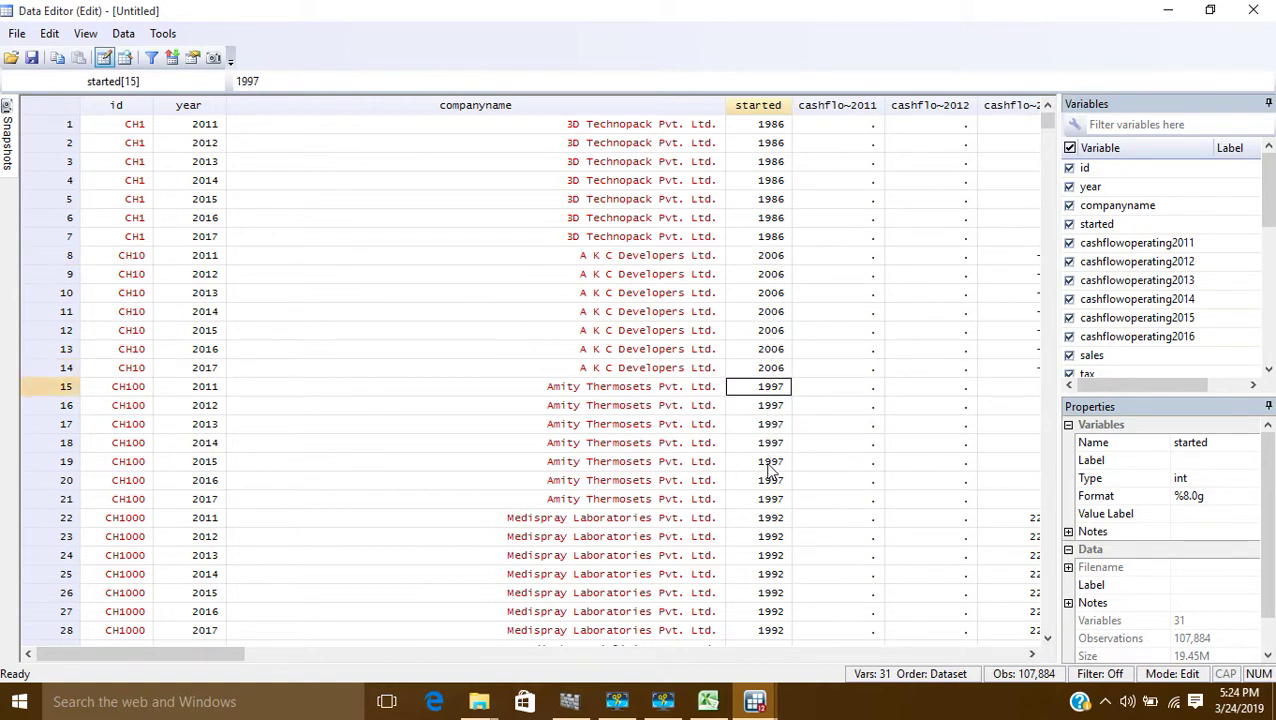
click(771, 520)
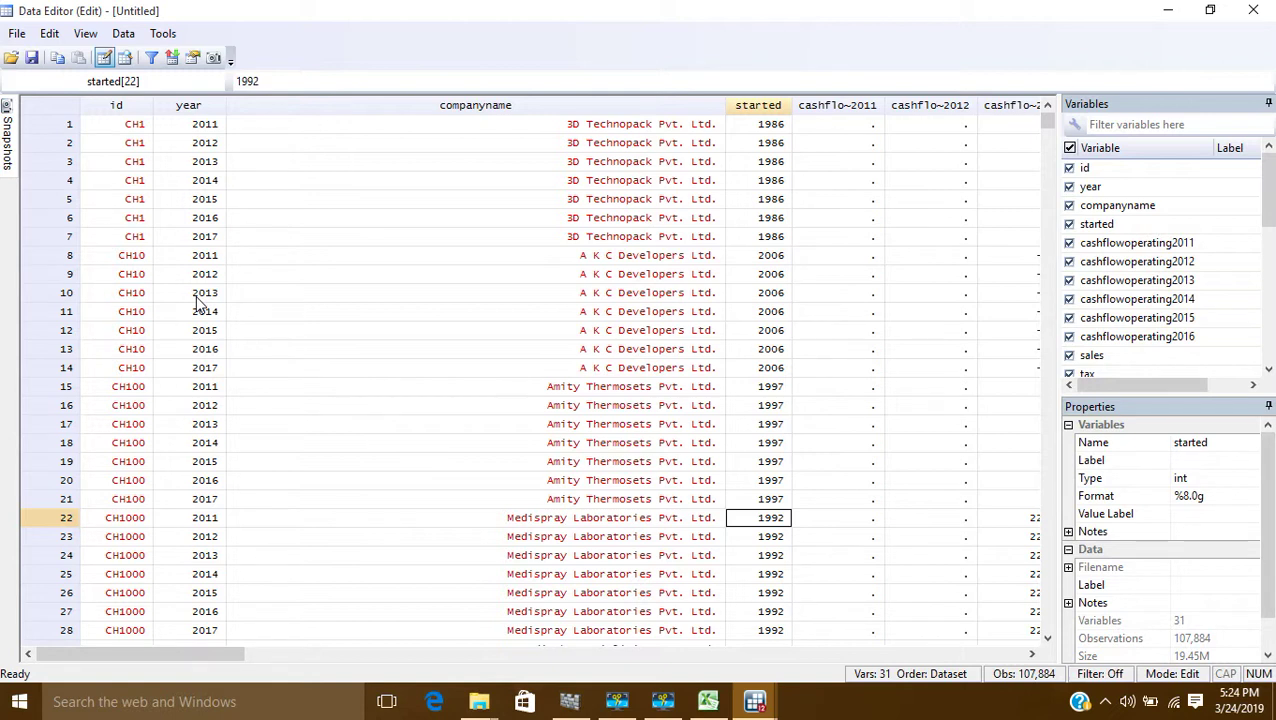
click(765, 127)
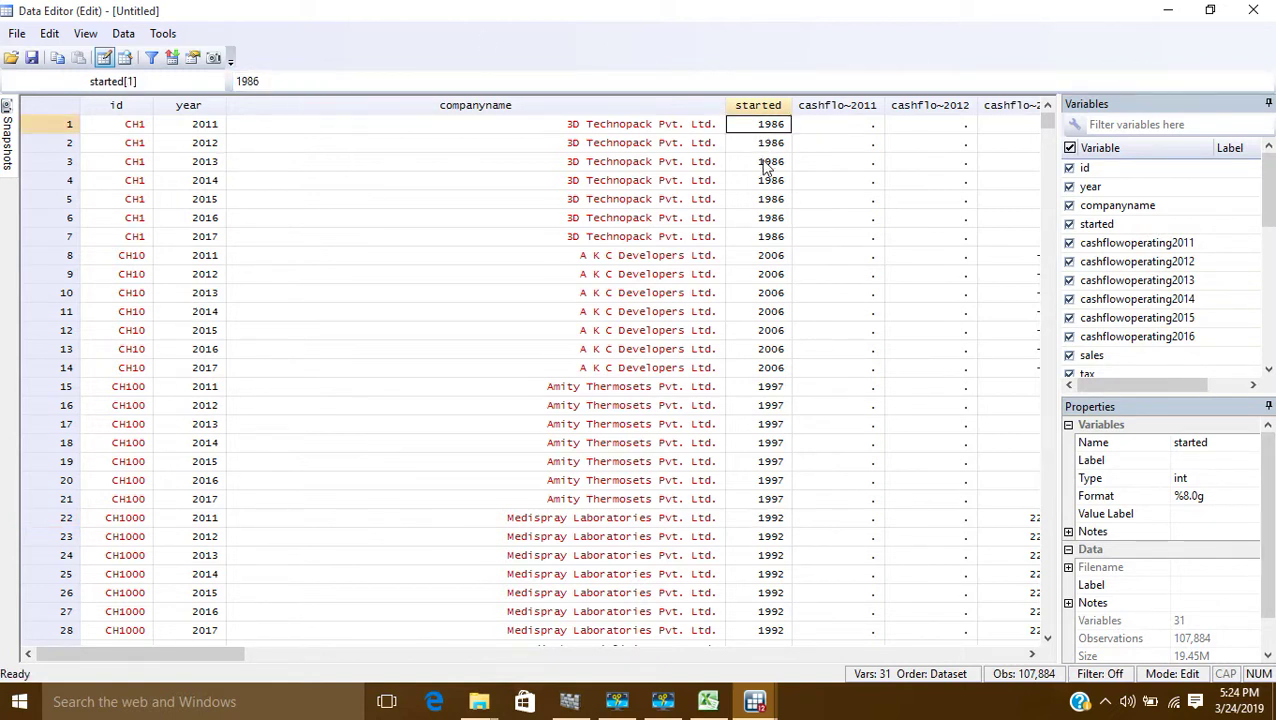
Examine the year-suffixed cashflowoperating columns between the started and sales variables
key(Right)
key(Right)
key(Right)
key(Right)
key(Right)
key(Right)
key(Right)
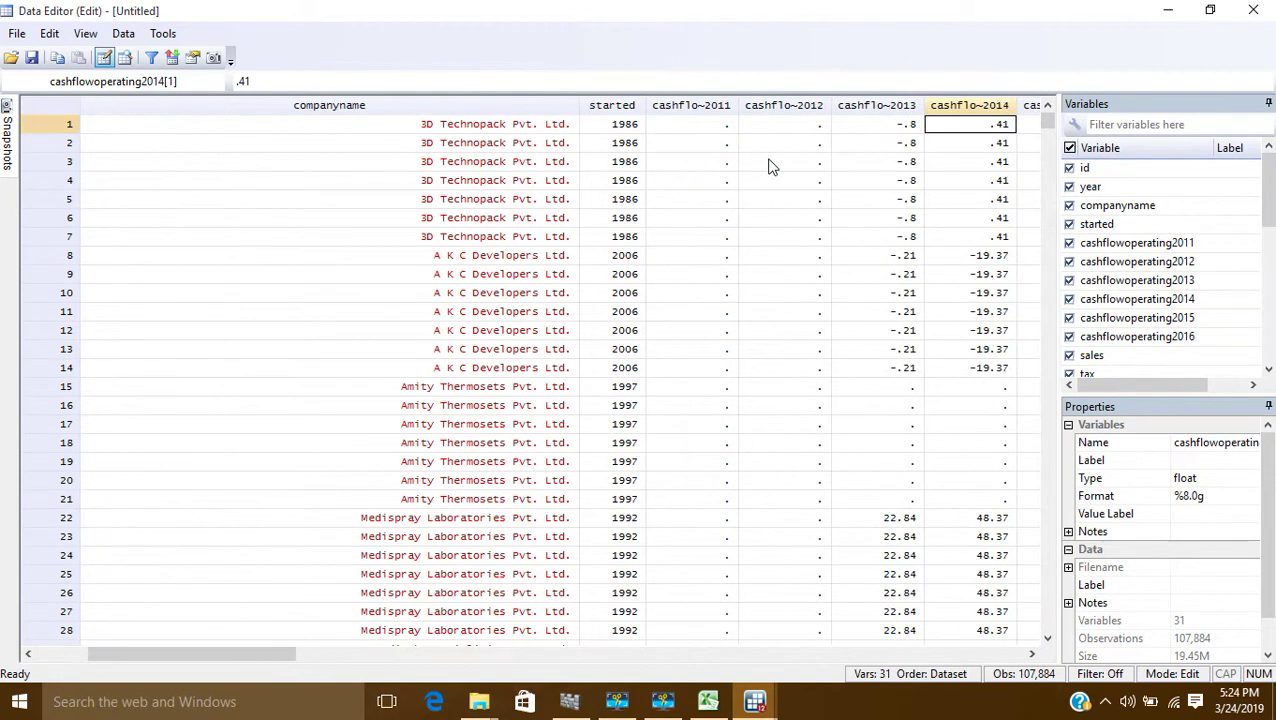
key(Right)
key(Left)
key(Left)
key(Left)
key(Left)
key(Left)
key(Left)
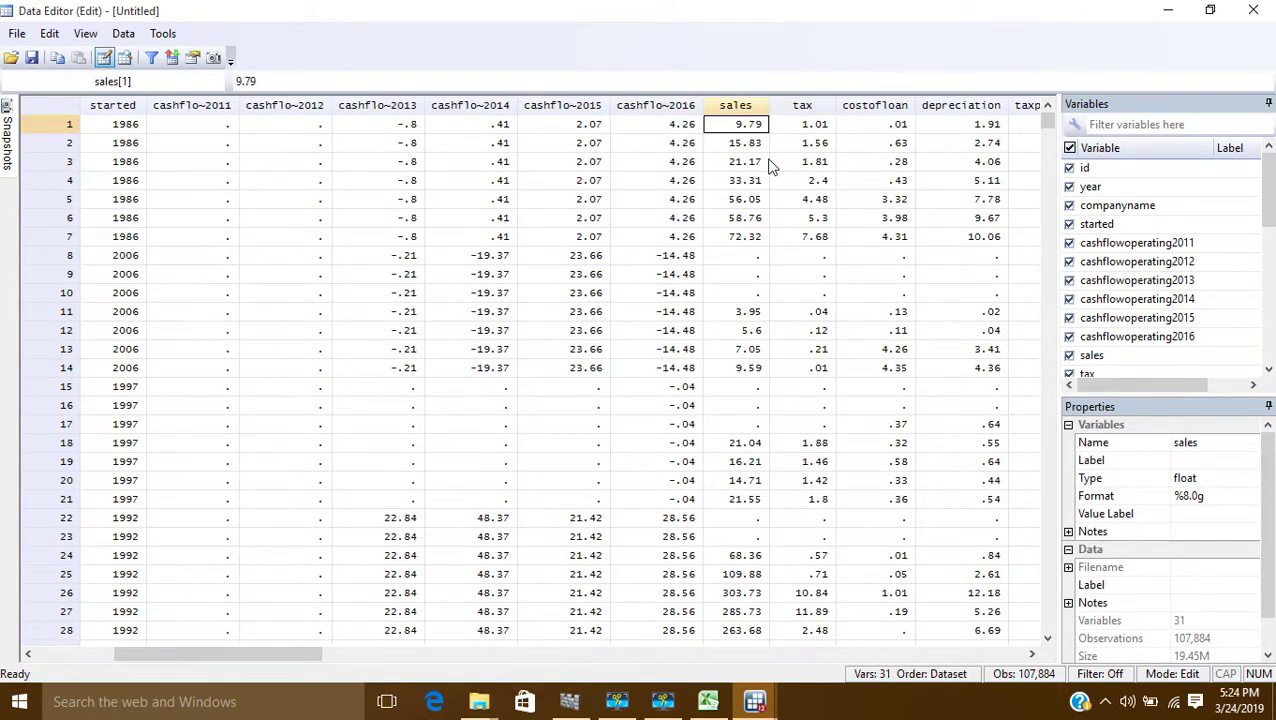
key(Left)
key(Left)
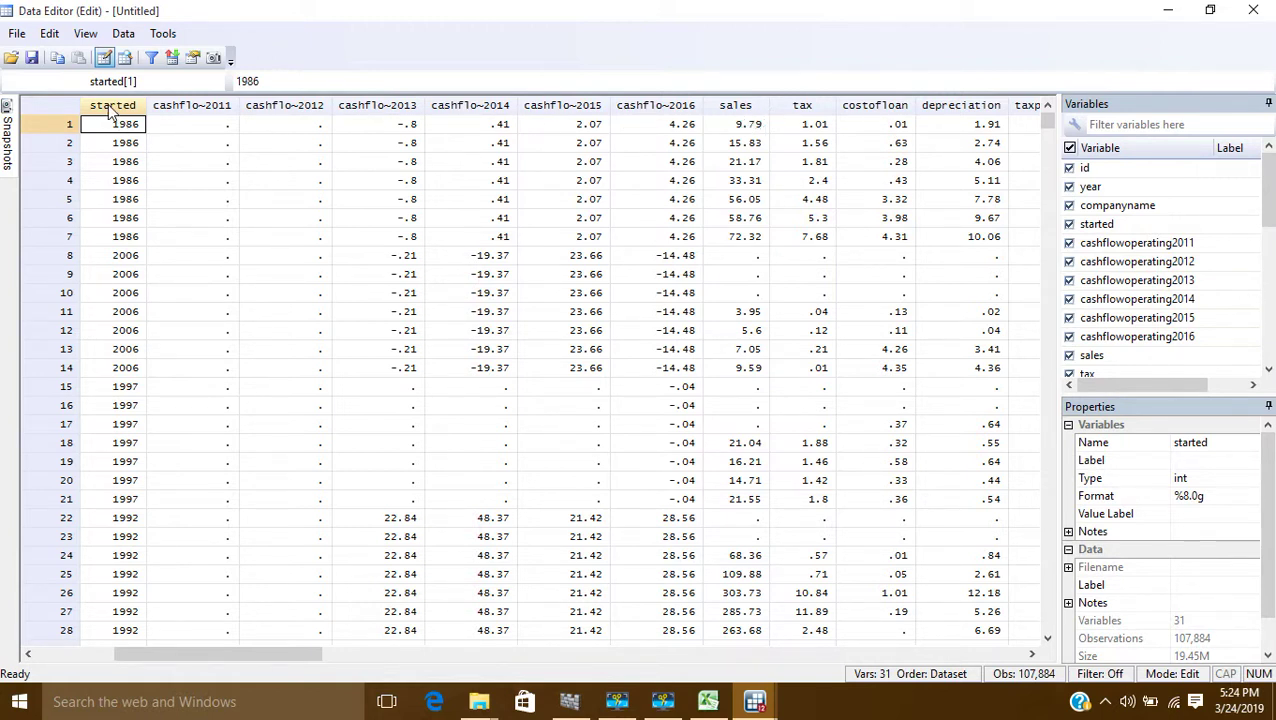
Reopen the settings for converting data between wide and long, and review the stub names through to the end of the list
click(124, 34)
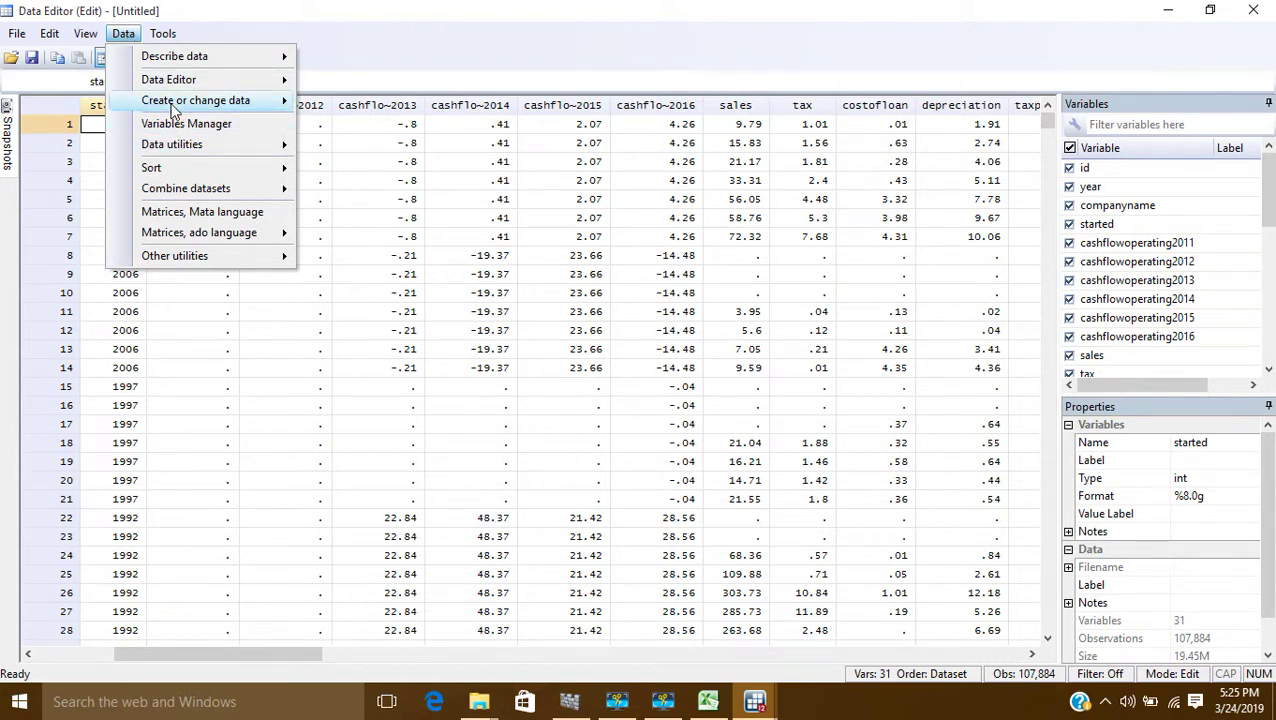
mouse_move(173, 106)
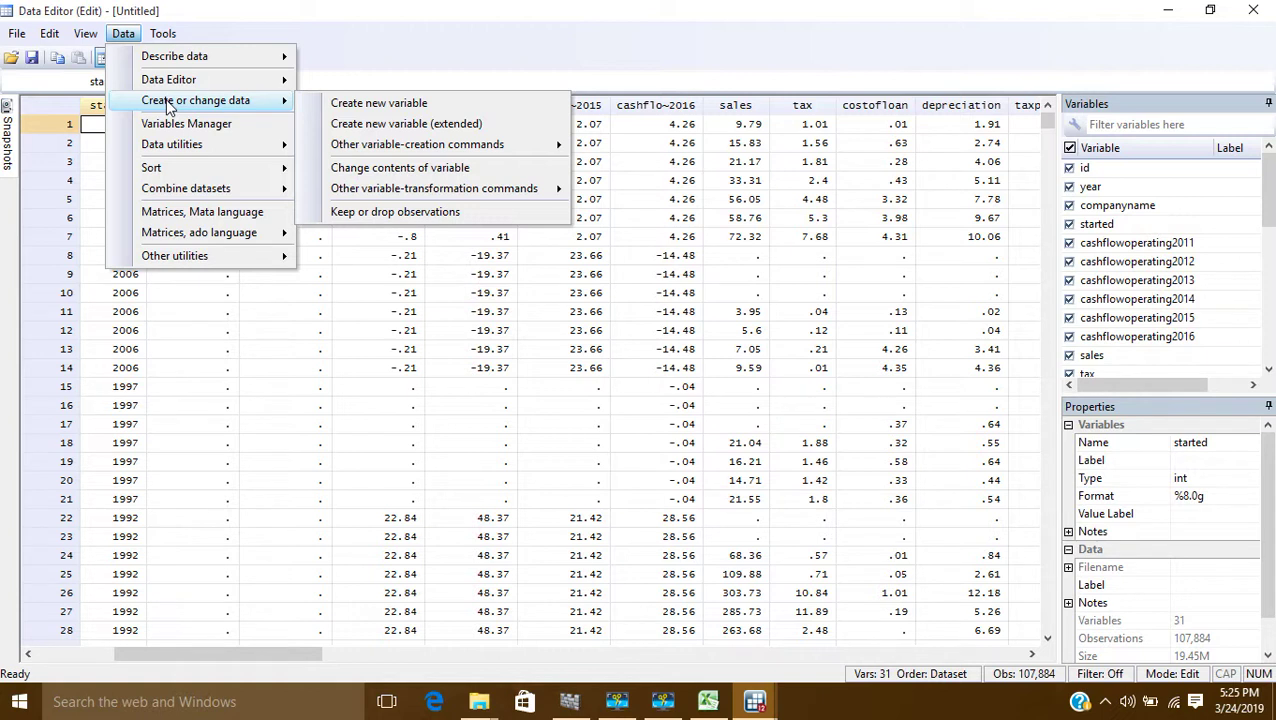
mouse_move(453, 197)
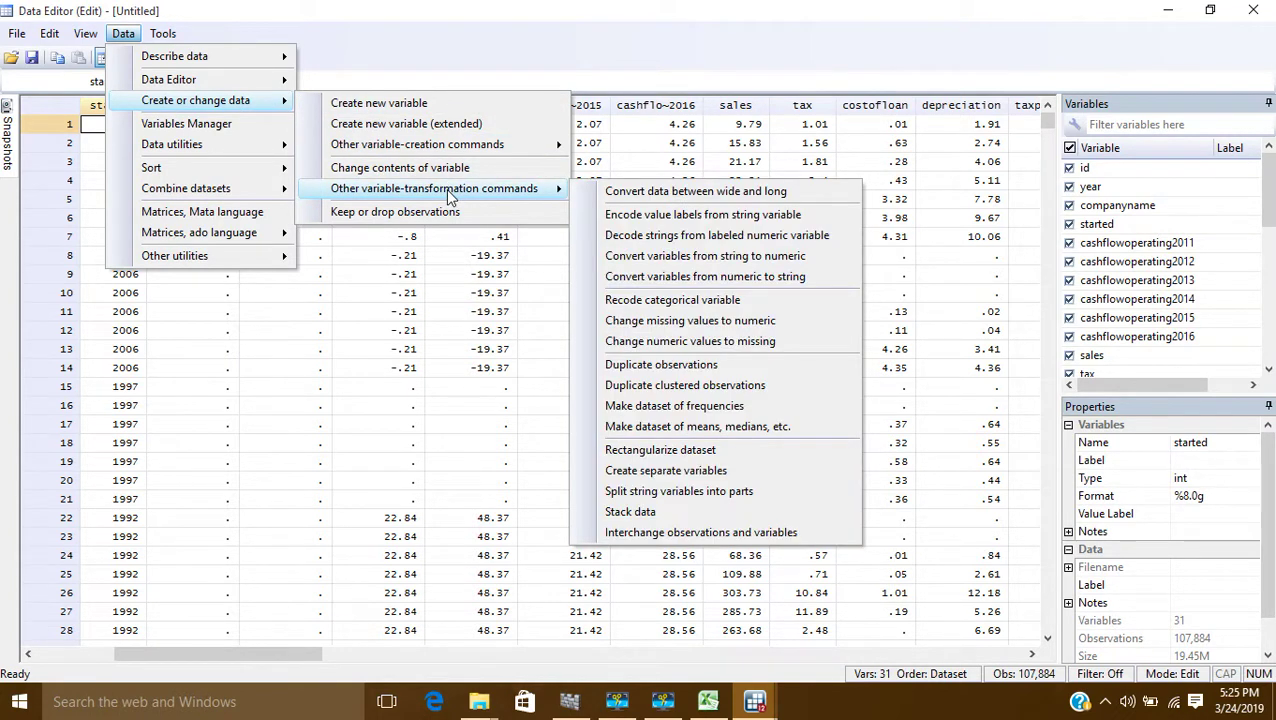
click(658, 194)
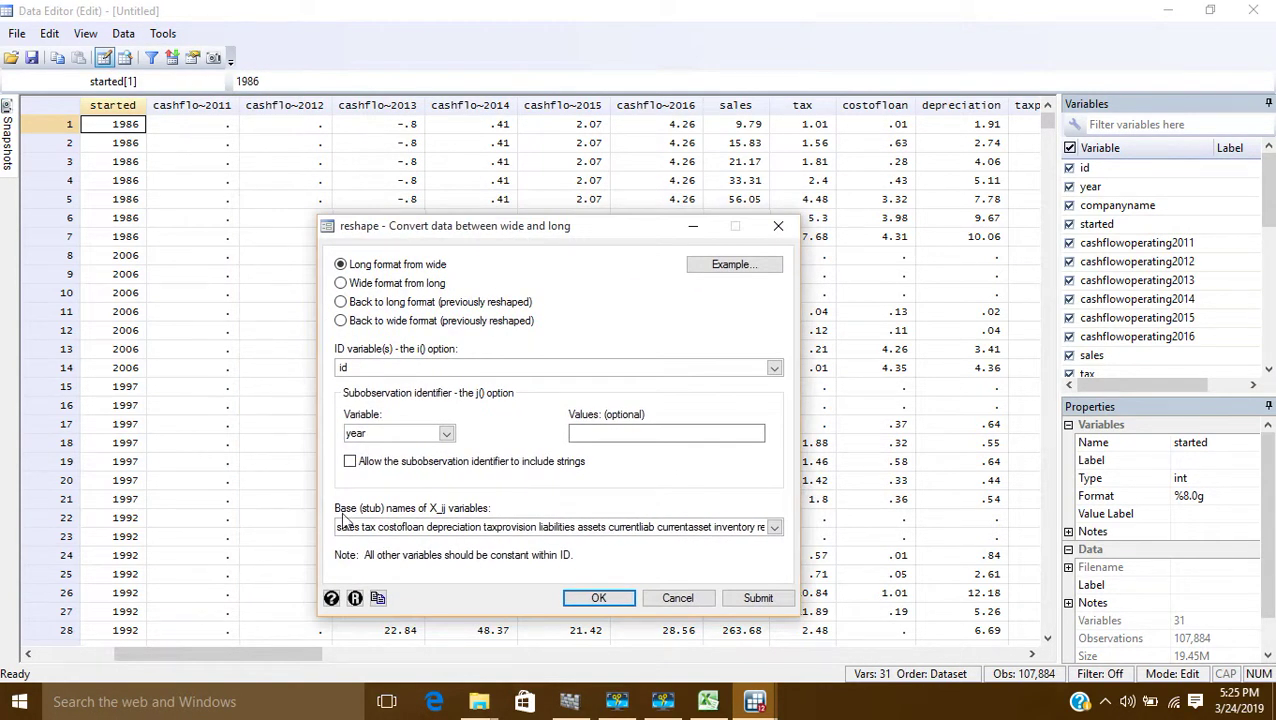
click(554, 527)
key(Right)
key(Right)
key(Right)
key(Right)
key(Right)
key(Right)
key(Right)
key(Right)
key(Right)
key(Right)
key(Right)
key(Right)
key(Right)
key(Right)
key(Right)
key(Right)
key(Right)
key(Right)
key(Right)
key(Right)
key(Right)
key(Right)
key(Right)
key(Right)
key(Right)
key(Right)
key(Right)
key(Right)
key(Right)
key(Right)
key(Right)
key(Right)
key(Right)
key(Right)
key(Right)
key(Right)
key(Right)
key(Right)
key(Right)
key(Right)
key(Right)
key(Right)
key(Right)
key(Right)
key(Right)
key(Right)
key(Right)
key(Right)
key(Right)
key(Right)
key(Right)
key(Right)
key(Right)
key(Right)
key(Right)
key(Right)
key(Right)
key(Right)
key(Right)
key(Right)
key(Right)
key(Right)
key(Right)
key(Right)
key(Right)
key(Right)
key(Right)
key(Right)
key(Right)
key(Right)
key(Right)
key(Right)
key(Right)
key(Right)
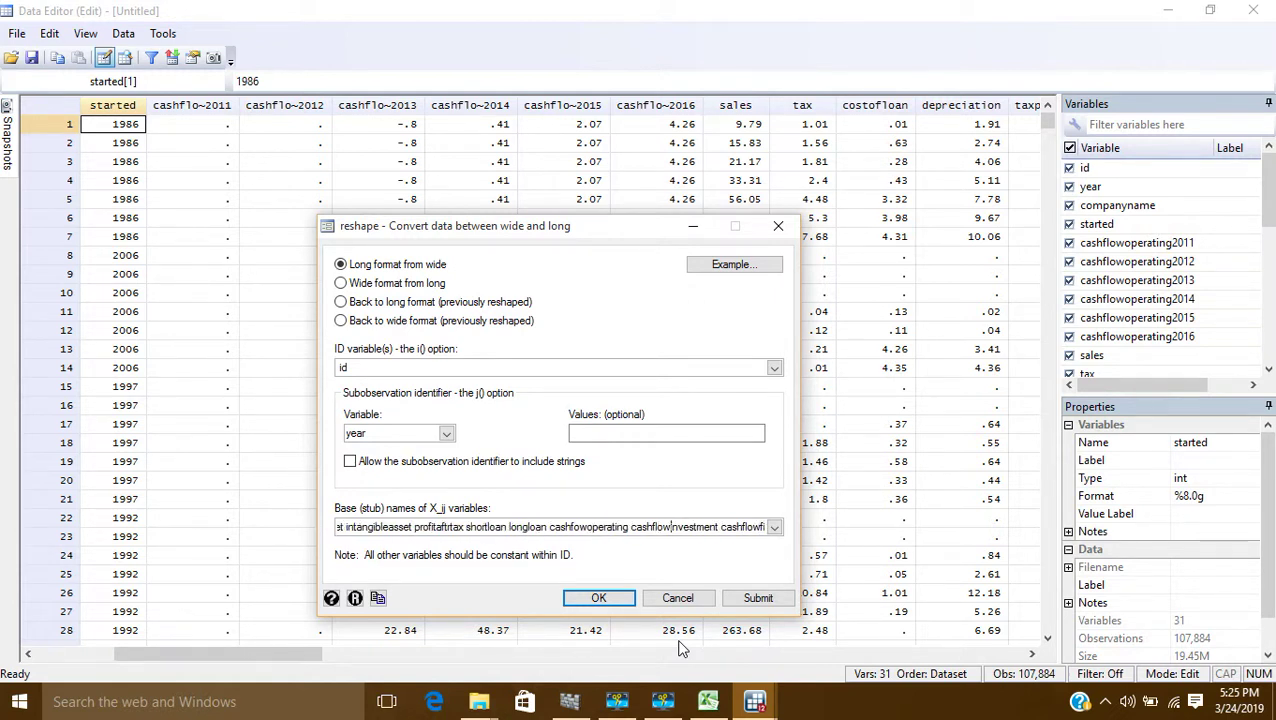
key(Right)
key(Right)
key(Right)
key(Right)
key(Right)
key(Right)
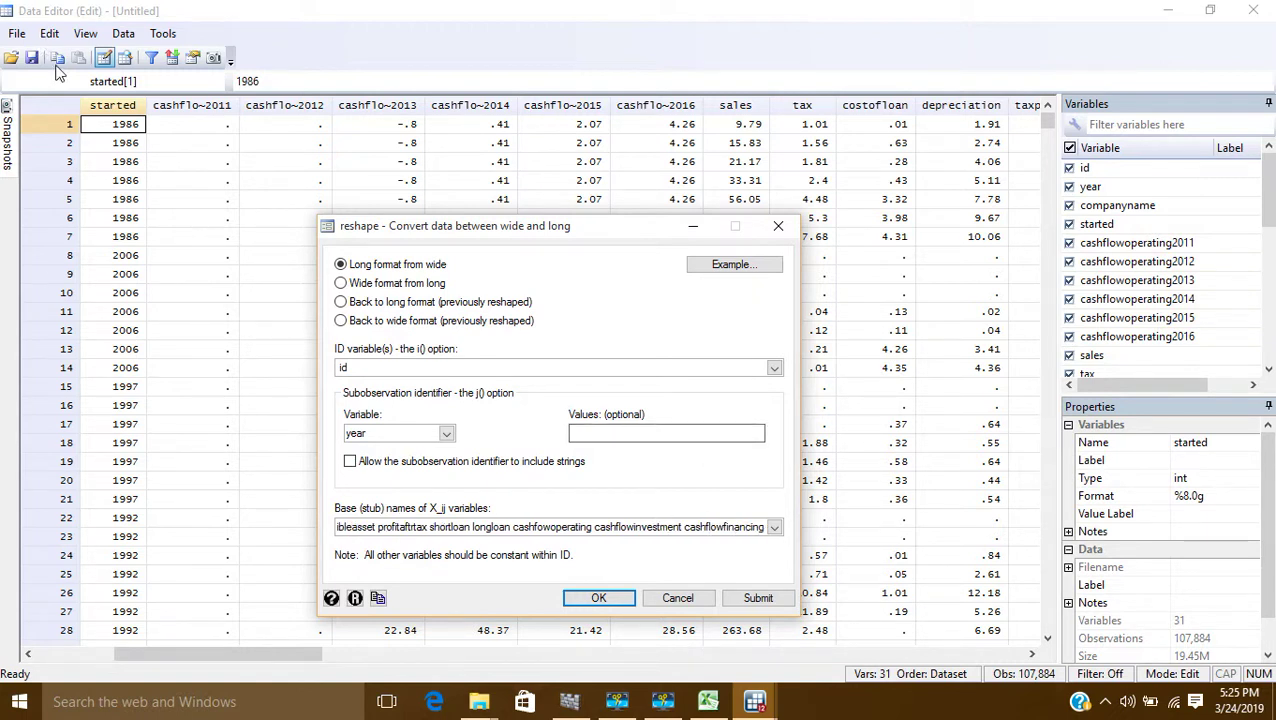
Check the spelling of the cashflowoperating2011 variable in the dataset and return to the reshape settings
click(690, 228)
click(193, 105)
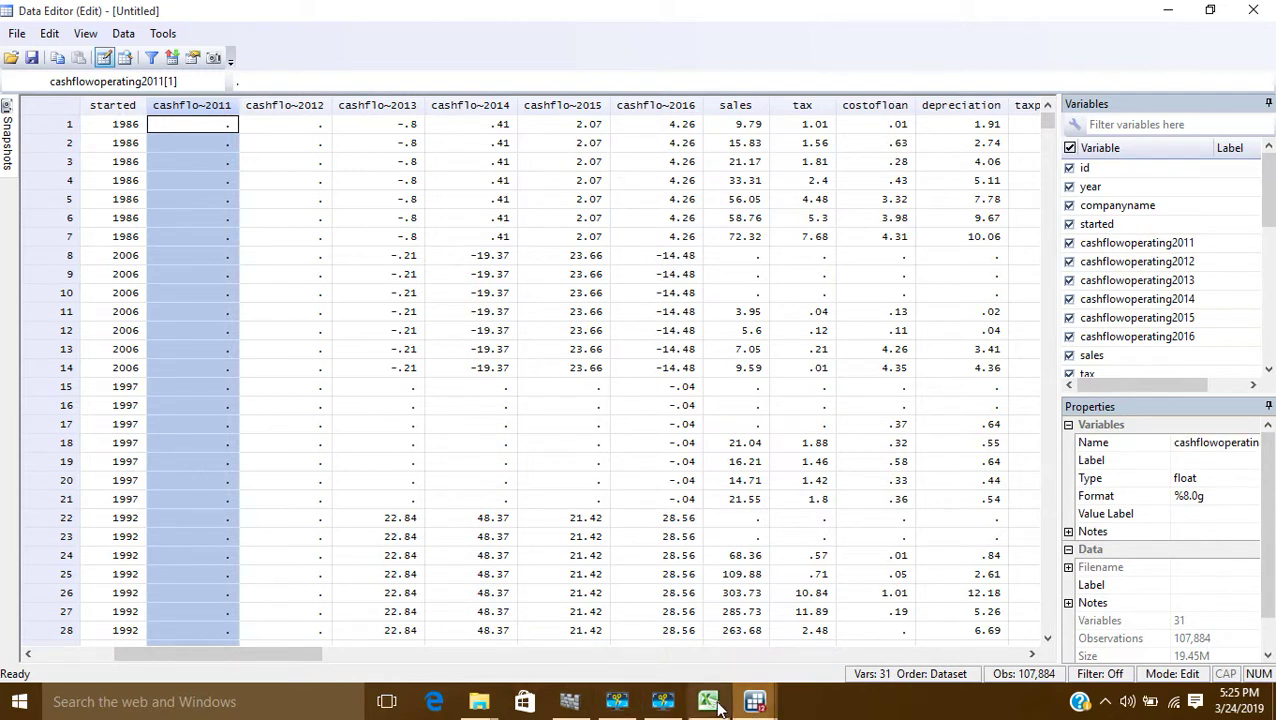
click(756, 703)
click(918, 630)
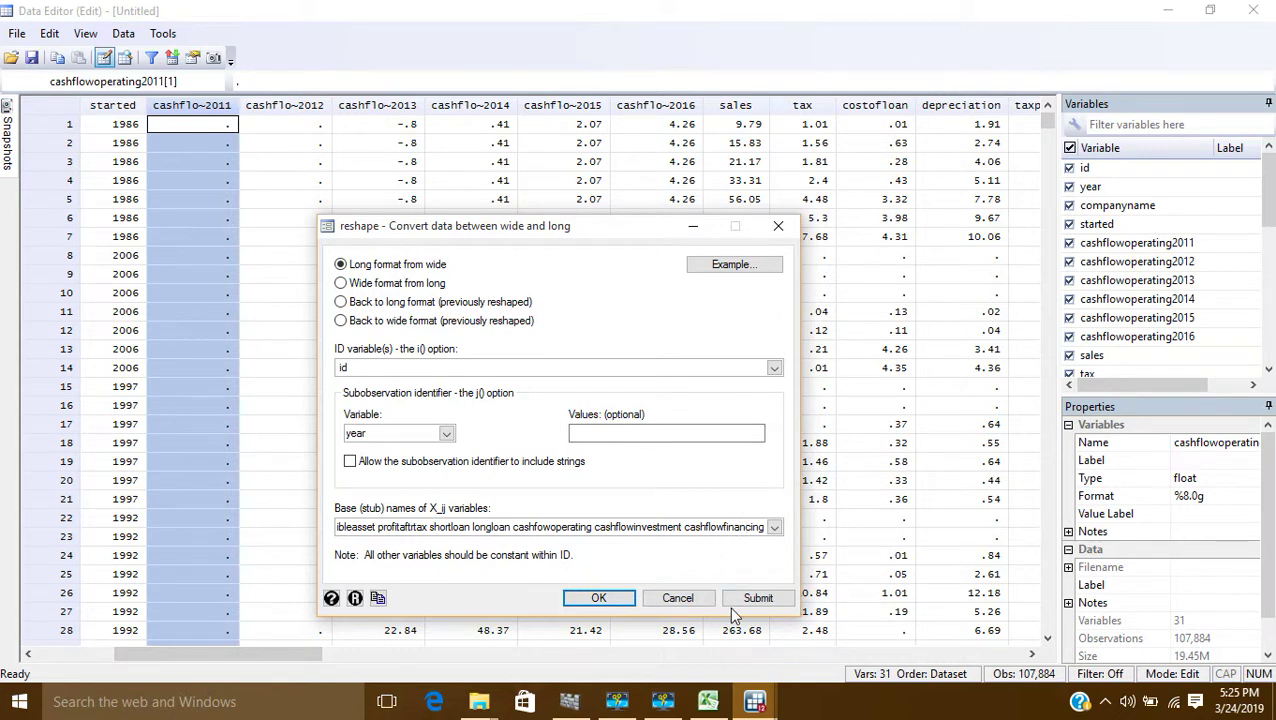
Correct the misspelled stub name cashfowoperating to cashflowoperating and try to run the long-from-wide reshape again
key(Left)
key(Left)
key(Left)
key(Left)
key(Left)
key(Left)
key(Left)
key(Left)
key(Right)
key(Right)
key(Left)
key(Left)
key(Left)
key(Left)
key(Left)
key(Left)
key(Left)
key(Left)
key(Left)
key(Left)
key(Left)
key(Left)
key(Left)
key(Left)
key(Left)
key(Left)
key(Left)
key(Left)
key(Left)
key(Left)
key(Left)
key(Left)
key(Left)
key(Left)
key(Left)
key(Left)
key(Left)
key(Left)
key(Left)
key(Left)
key(Left)
key(Left)
key(Left)
key(Left)
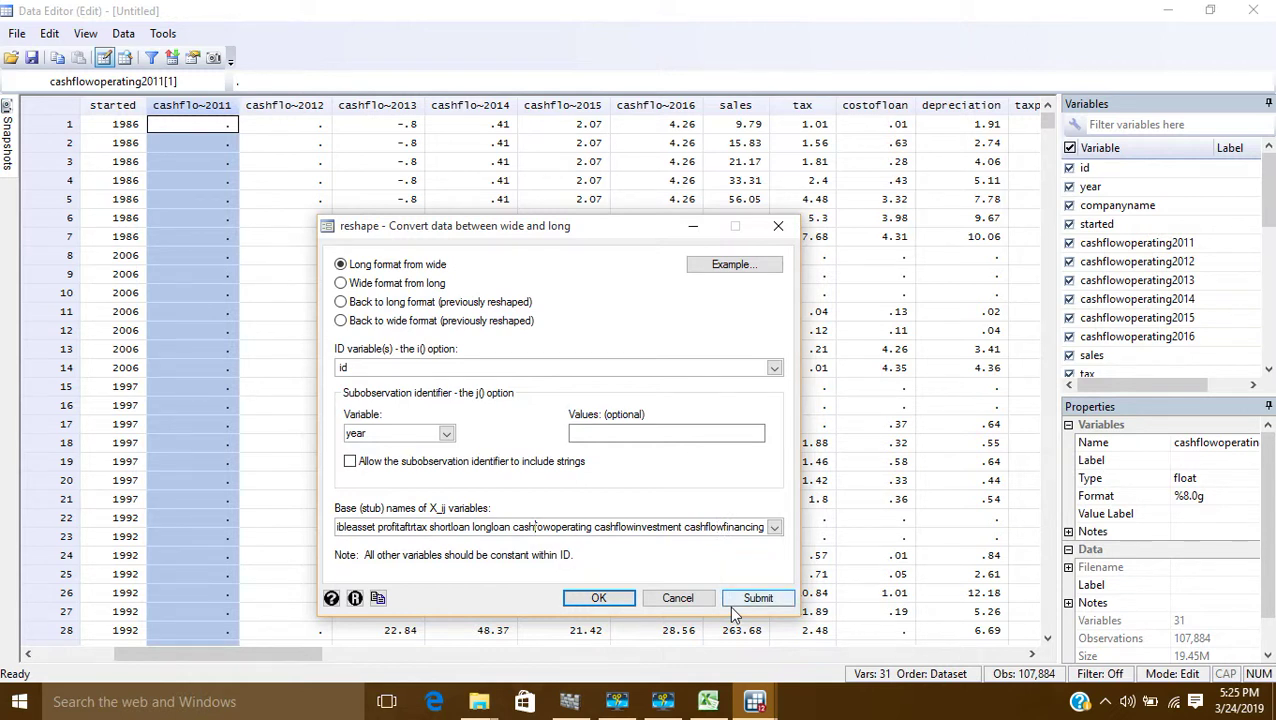
key(Left)
text(l)
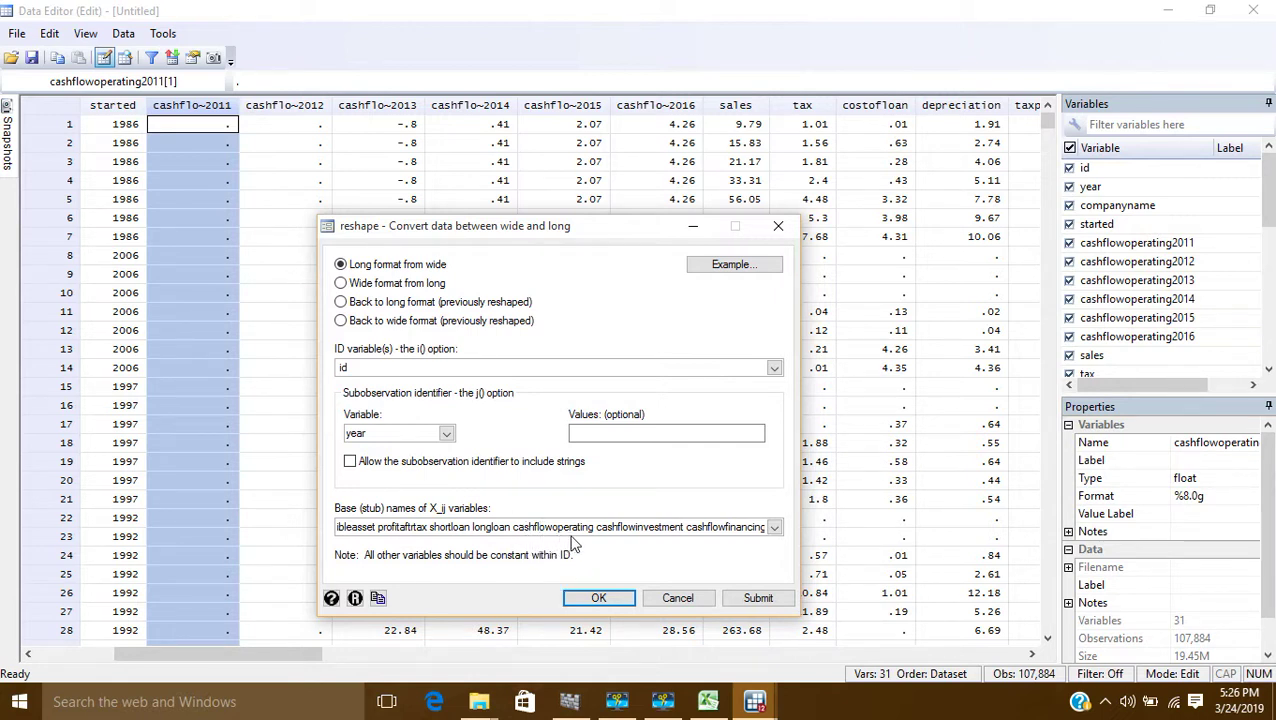
click(600, 597)
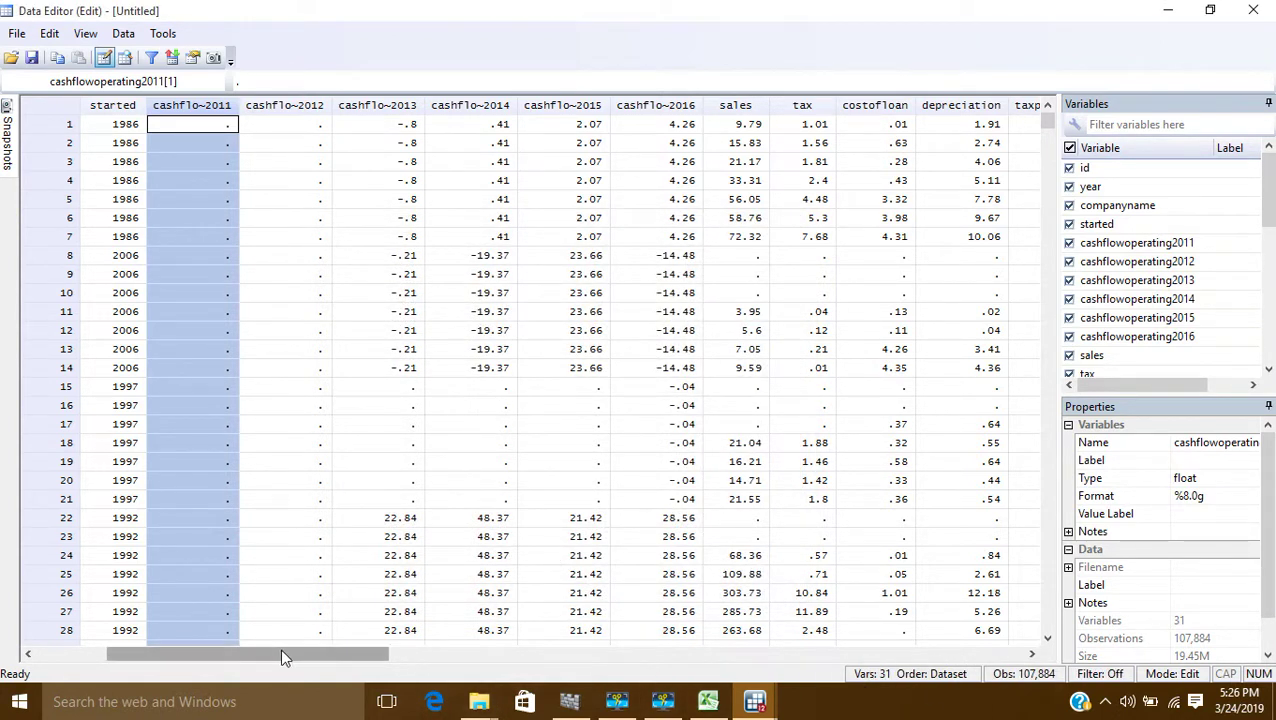
drag(282, 655, 125, 655)
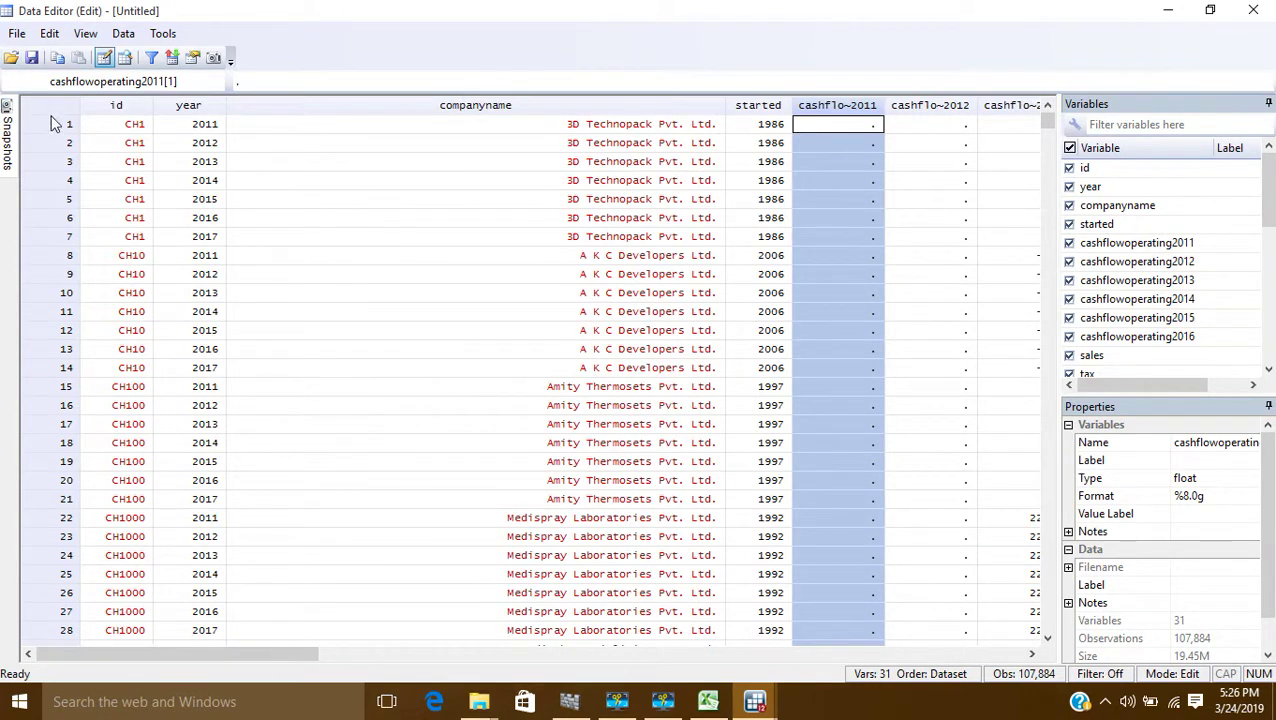
Review the reshape command output in the results, and examine the cashflowoperating2011 and cashflowoperating2012 columns in the dataset
mouse_move(755, 700)
click(695, 649)
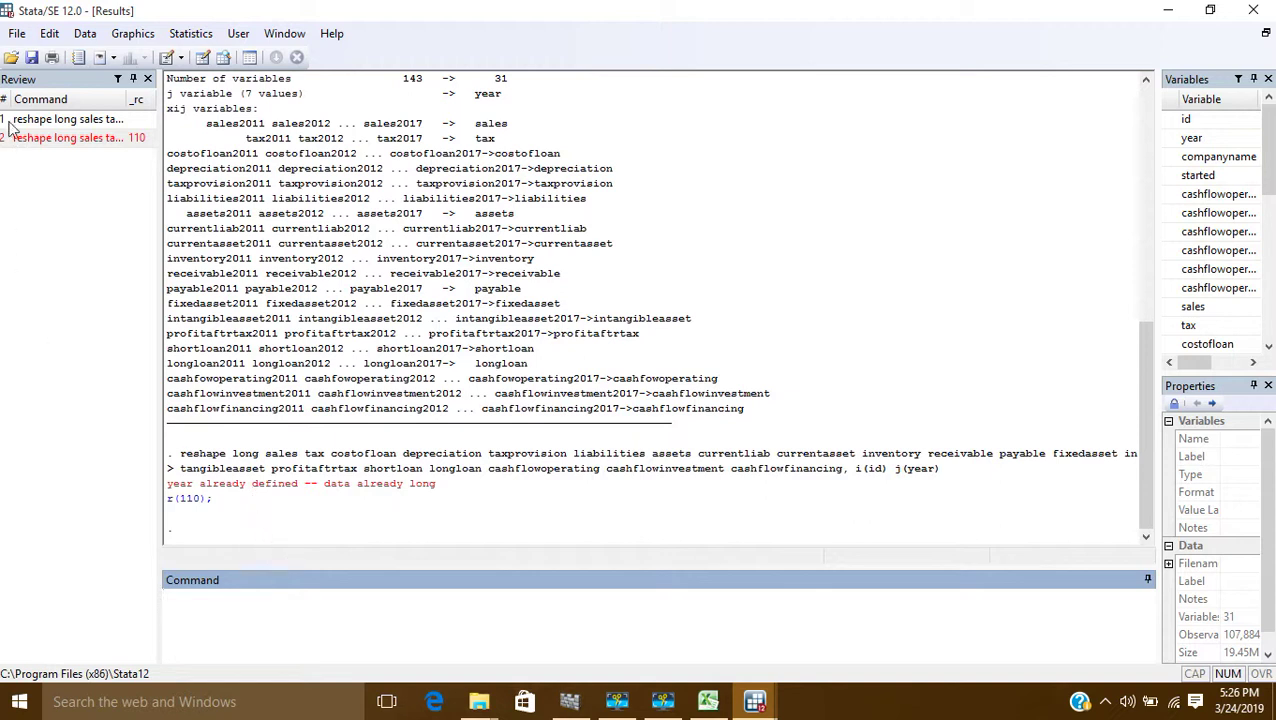
mouse_move(757, 702)
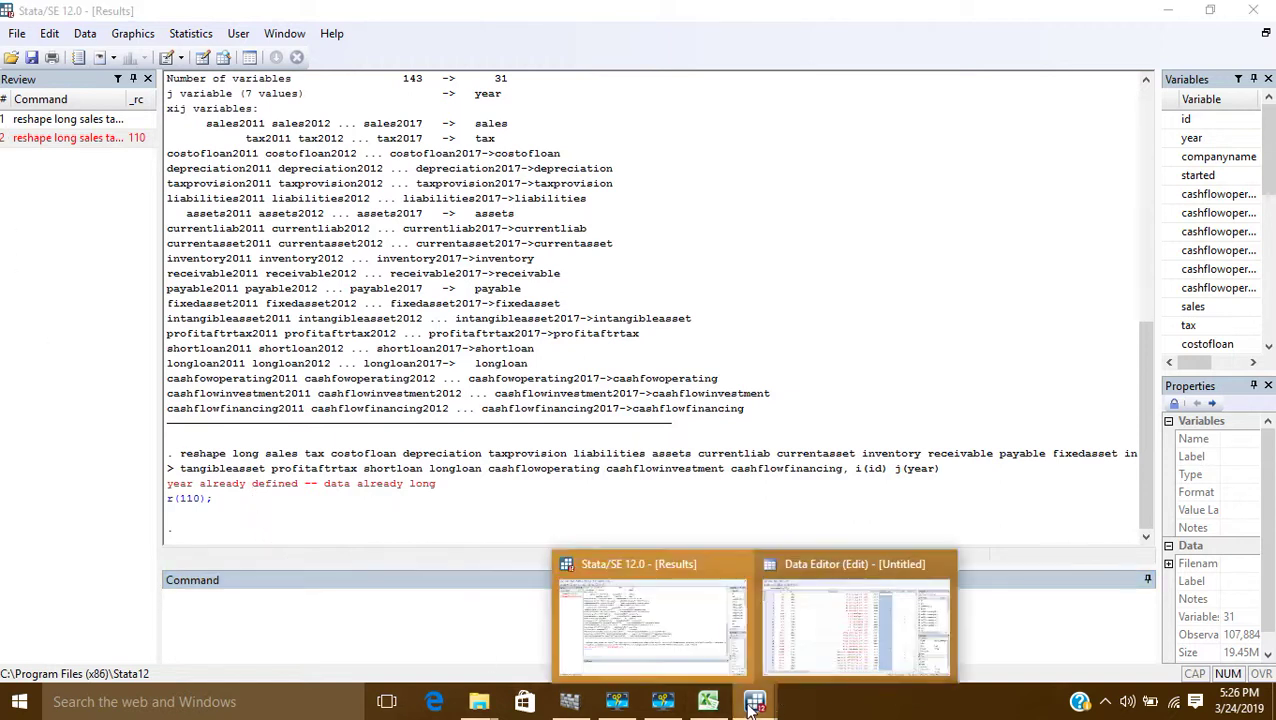
click(855, 612)
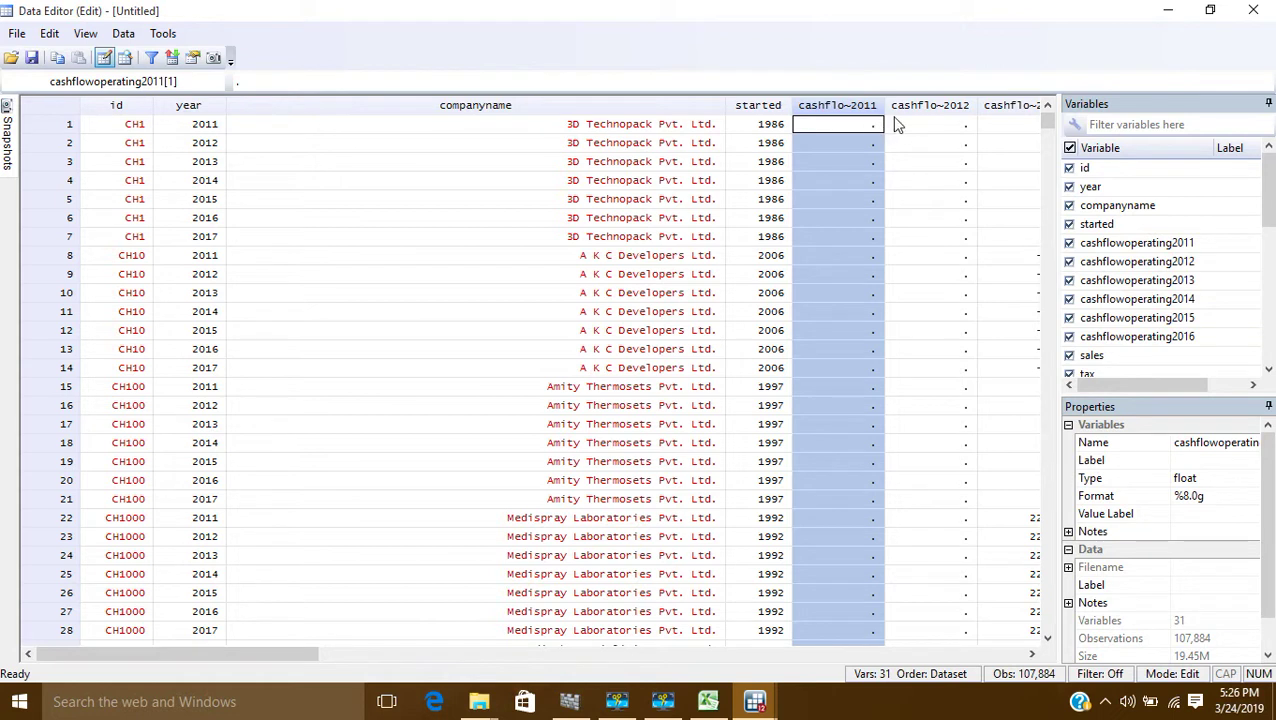
click(937, 106)
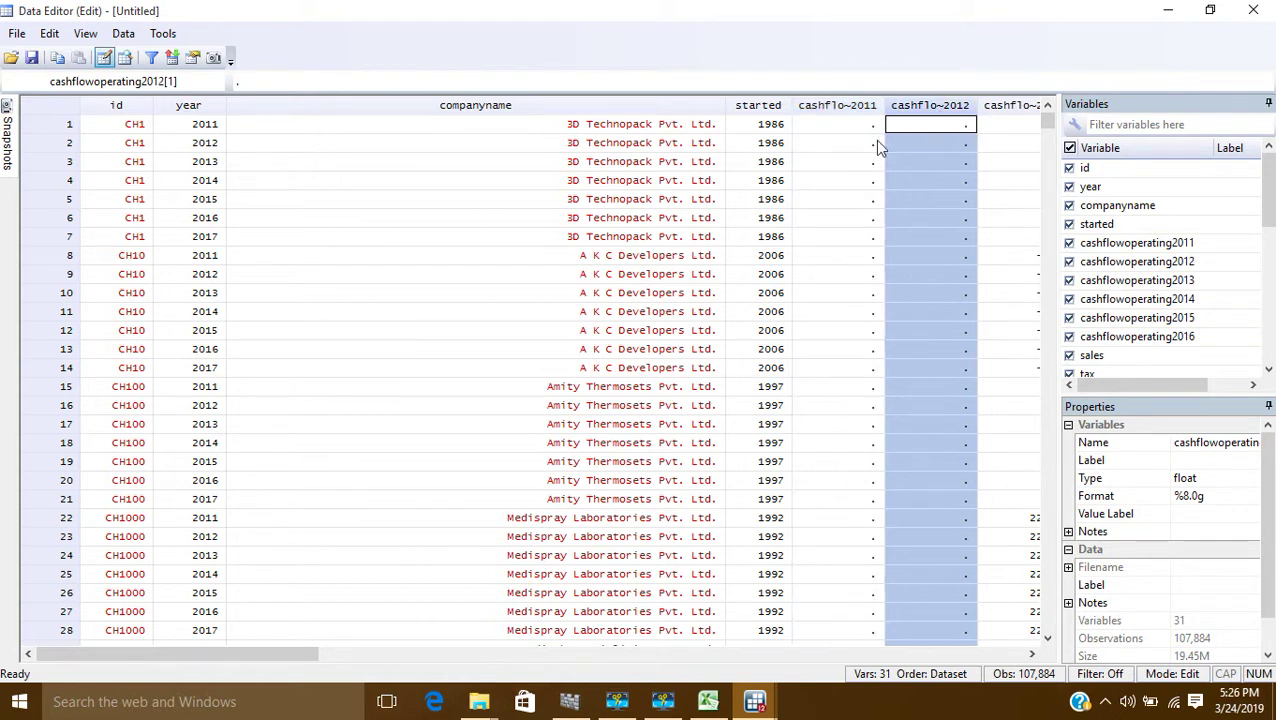
click(835, 110)
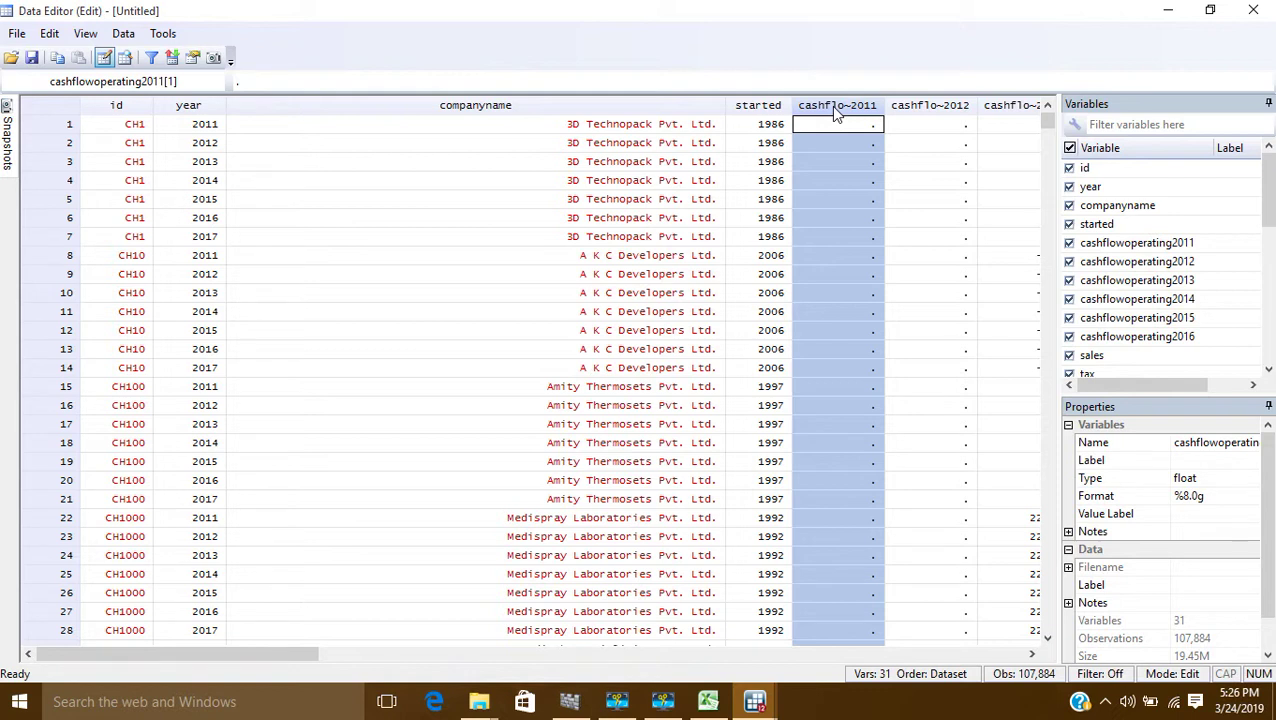
click(660, 702)
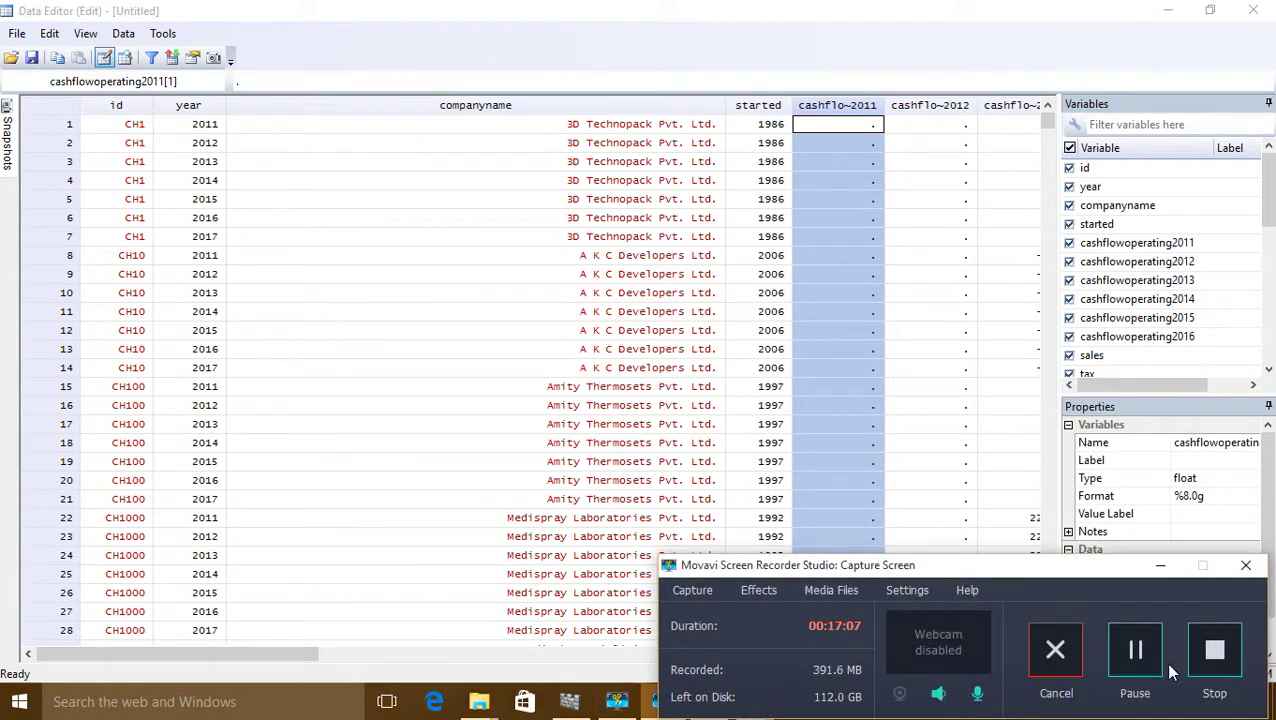
click(1136, 652)
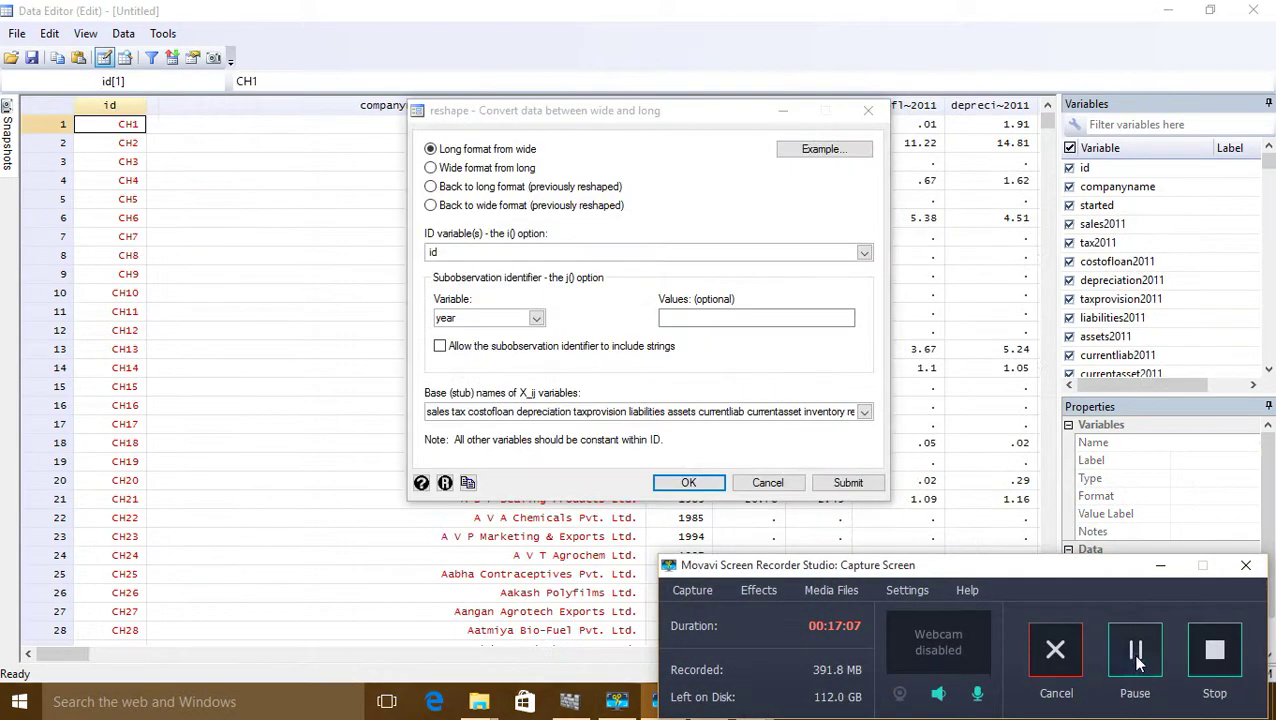
click(1158, 567)
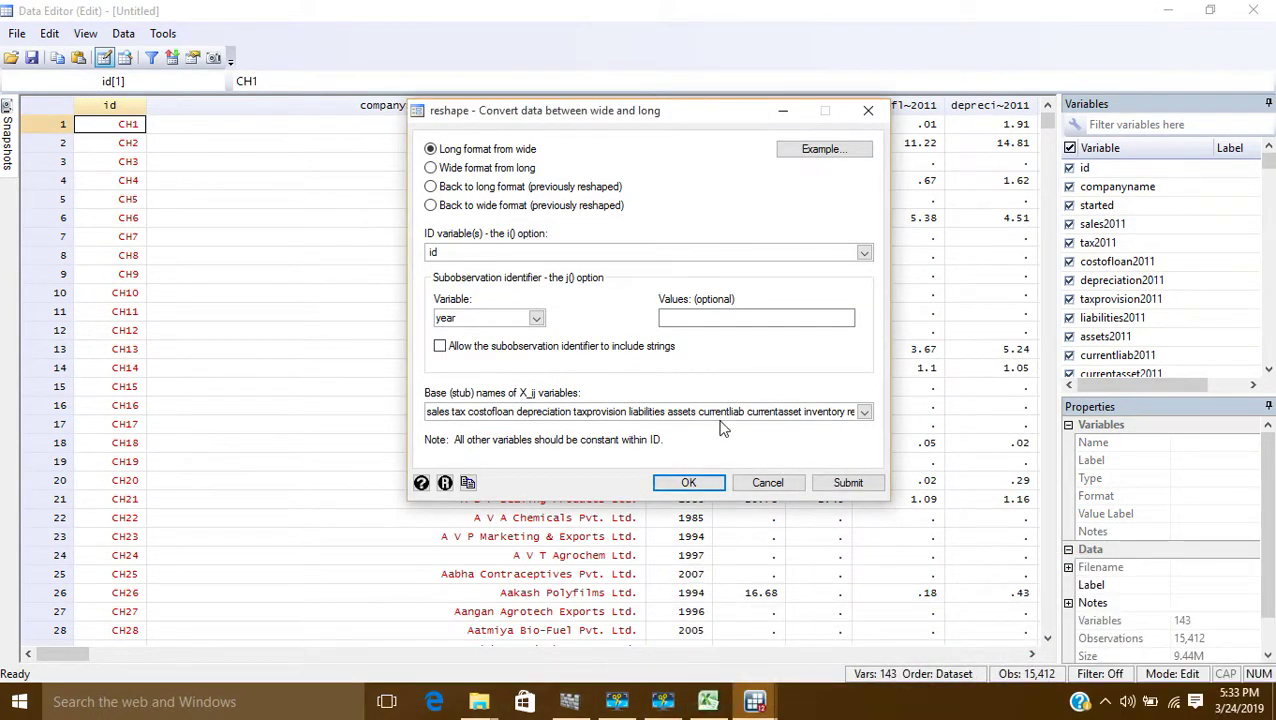
Reshape the dataset to long format from wide, using id as the ID variable, year as the subobservation identifier and the listed stub names
click(688, 484)
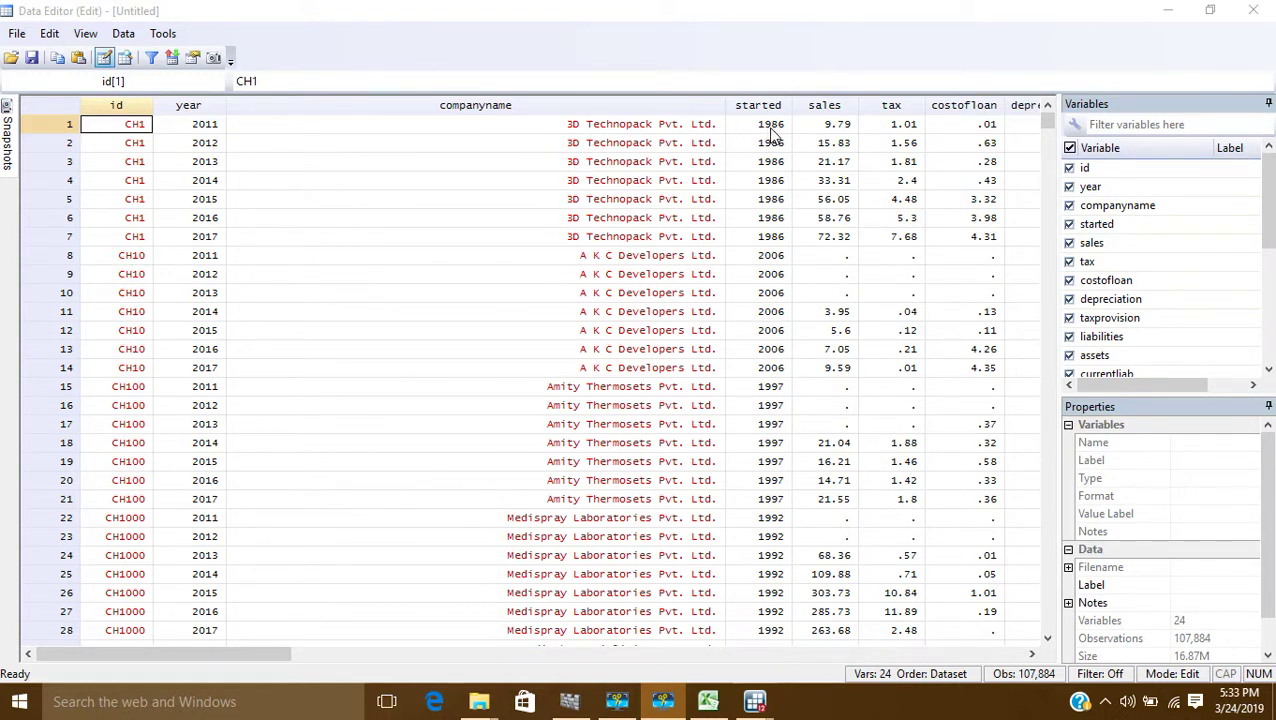
Examine the reshaped variables across the first row from sales to the last cash flow variable and return to year
click(834, 128)
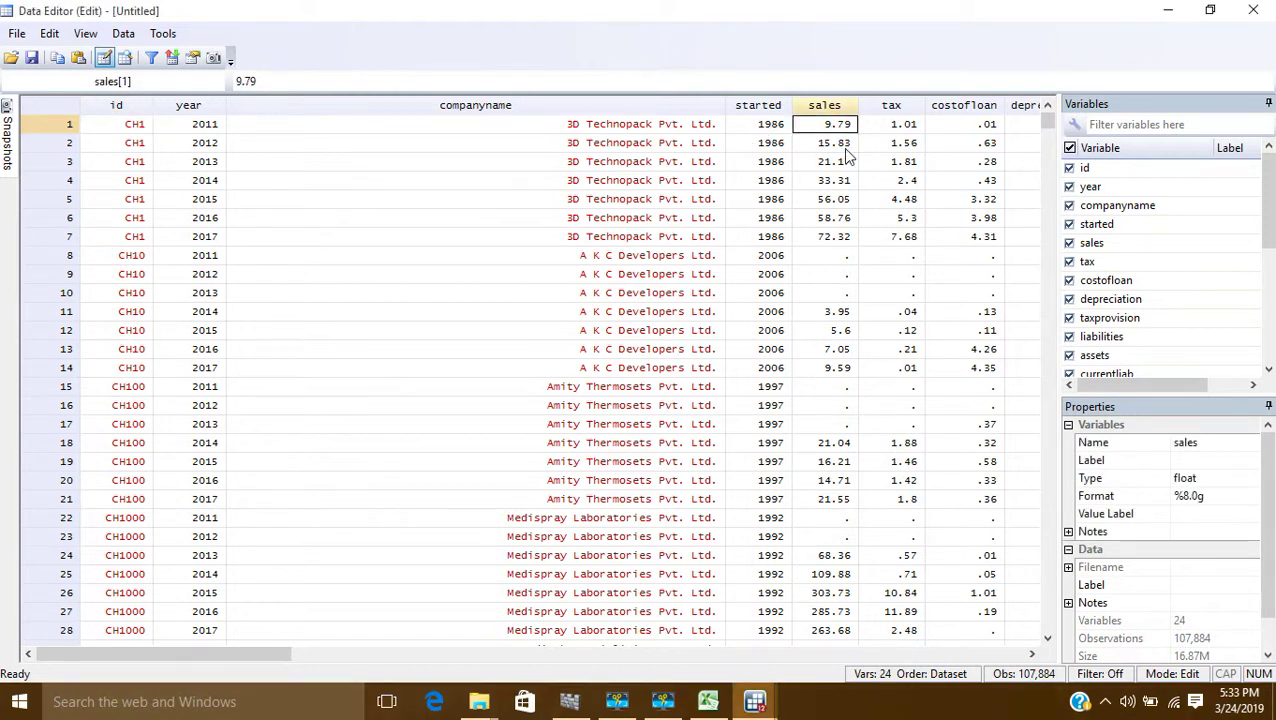
key(Right)
key(Right)
key(Right)
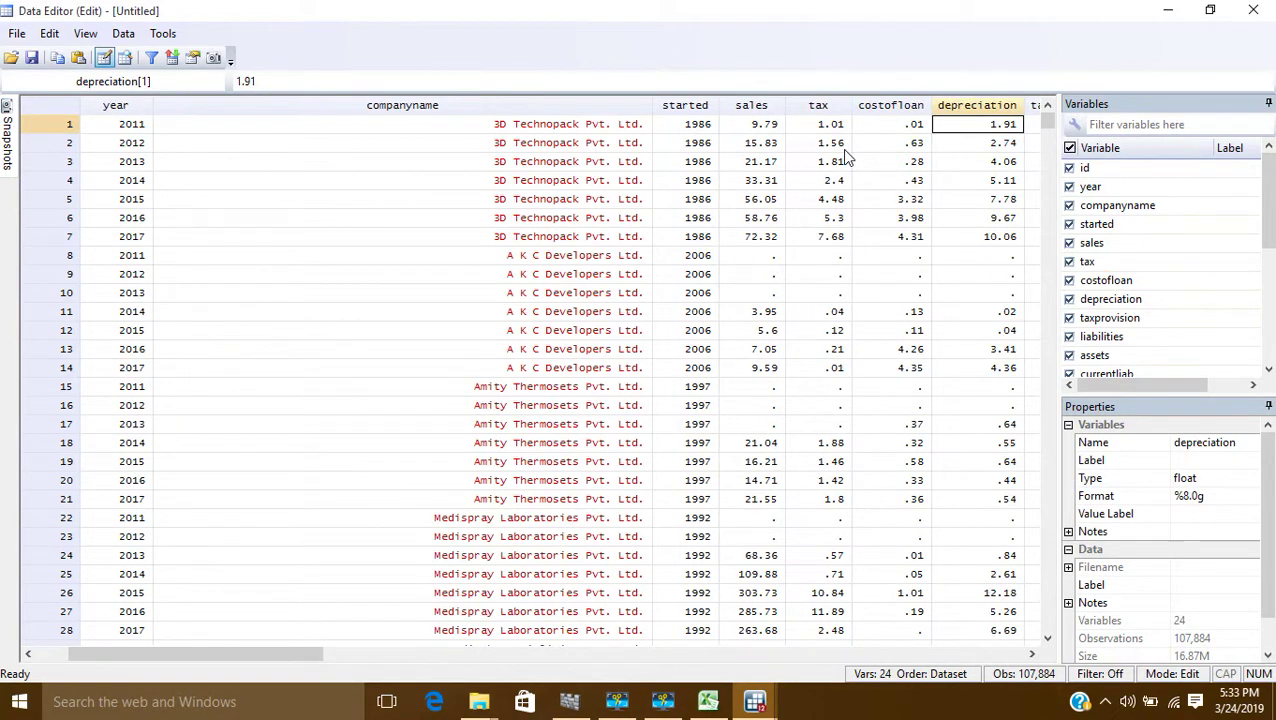
key(Right)
key(Right)
key(Right)
key(Right)
key(Right)
key(Right)
key(Right)
key(Right)
key(Right)
key(Right)
key(Right)
key(Right)
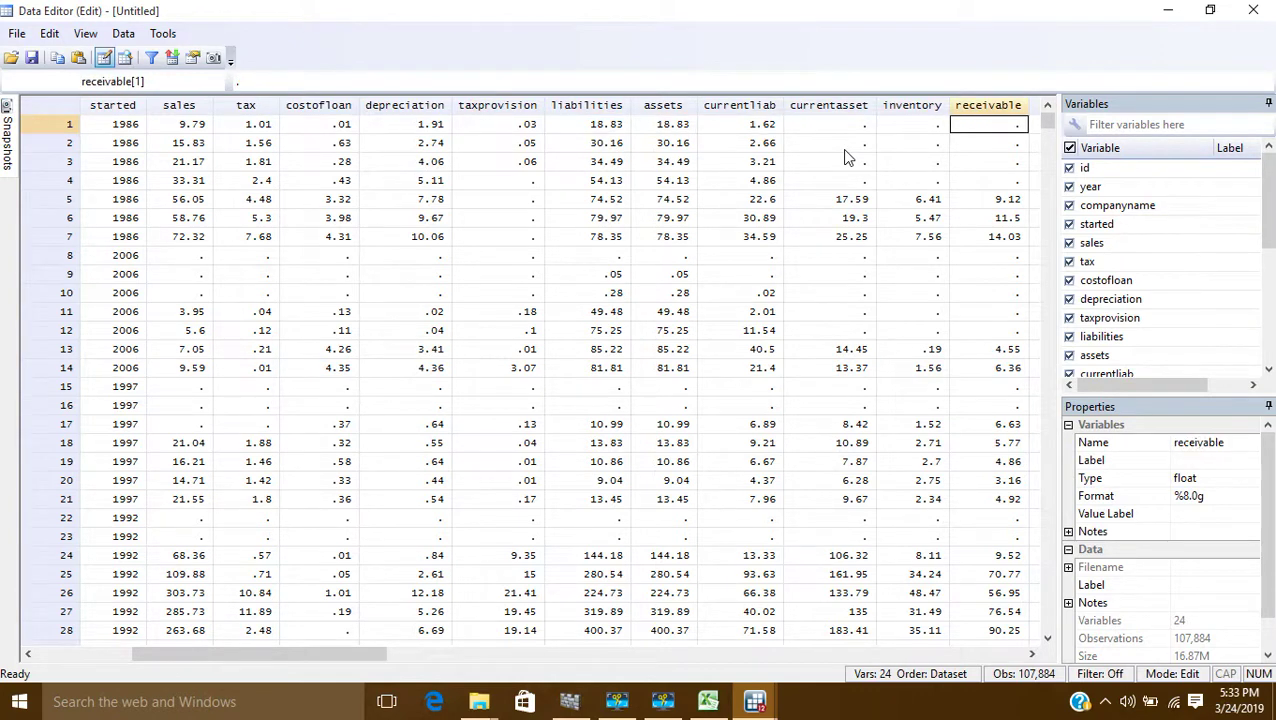
key(Right)
key(Right)
key(Right)
key(Right)
key(Right)
key(Right)
key(Right)
key(Right)
key(Right)
key(Right)
key(Right)
key(Right)
key(Right)
key(Right)
key(Right)
key(Left)
key(Left)
key(Left)
key(Left)
key(Left)
key(Left)
key(Left)
key(Left)
key(Left)
key(Left)
key(Left)
key(Left)
key(Left)
key(Left)
key(Left)
key(Left)
key(Left)
key(Left)
key(Left)
key(Left)
key(Left)
key(Left)
key(Left)
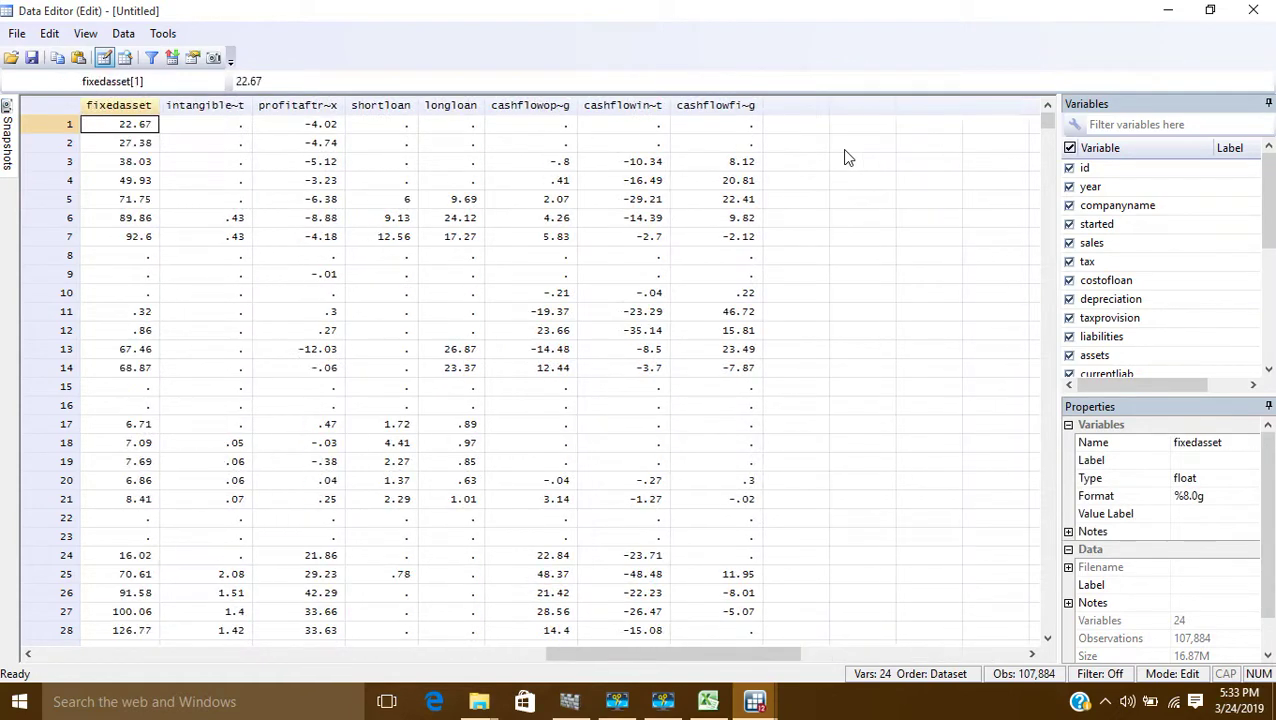
key(Left)
key(Left)
key(Left)
key(Left)
key(Left)
key(Left)
key(Left)
key(Left)
key(Left)
key(Left)
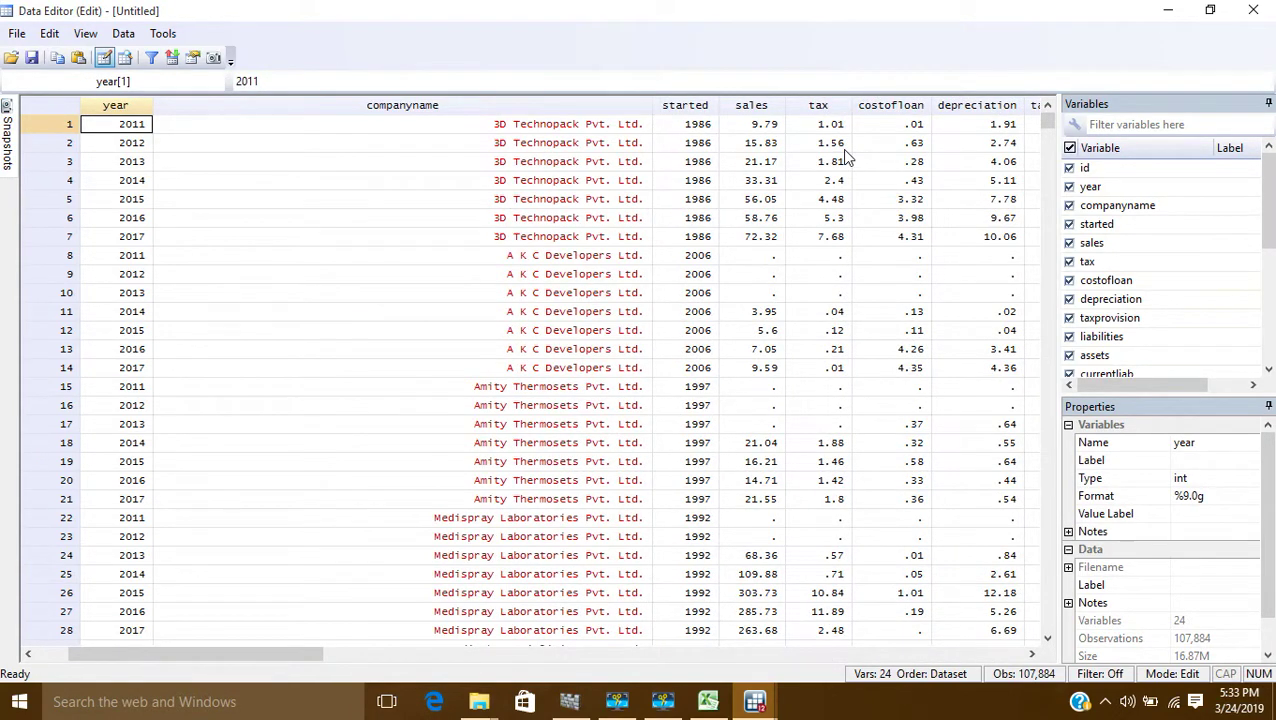
Examine the year values listed in the first company's rows
key(Down)
key(Down)
key(Down)
key(Down)
key(Down)
key(Up)
key(Up)
key(Up)
key(Up)
key(Up)
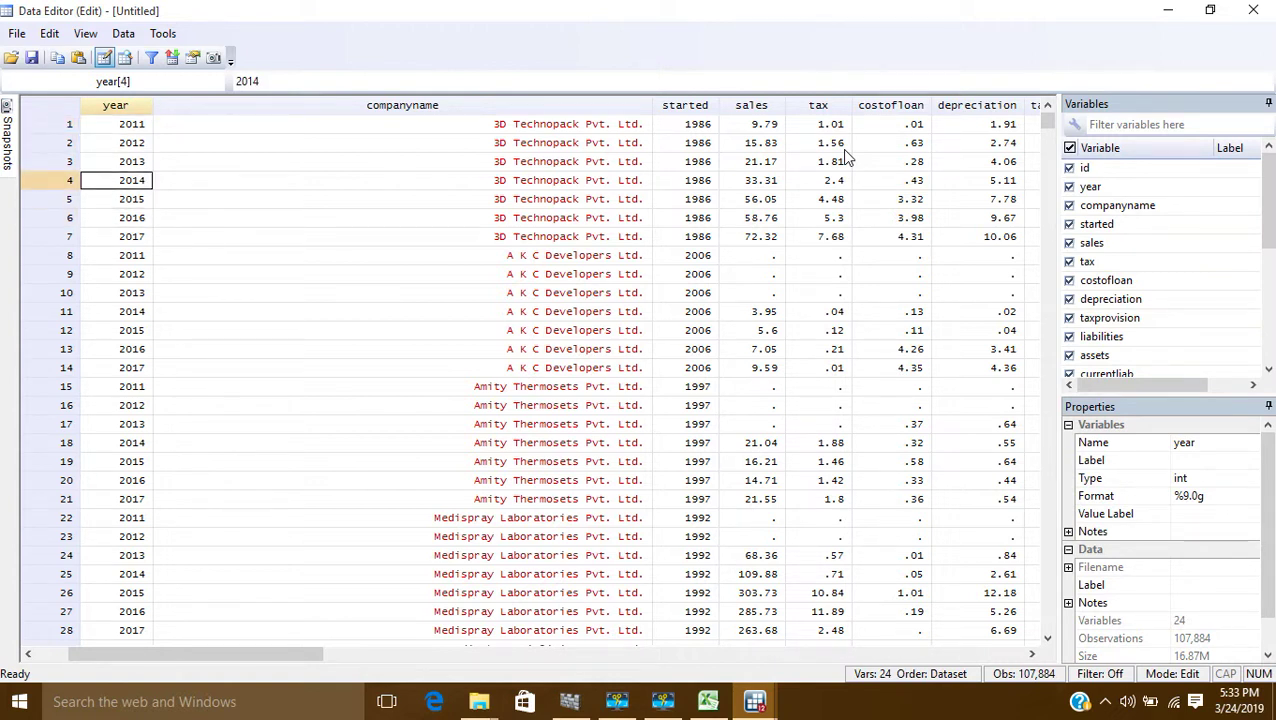
Check the yearly sales values for 3D Technopack, A K C Developers and the start of Amity Thermosets
click(755, 128)
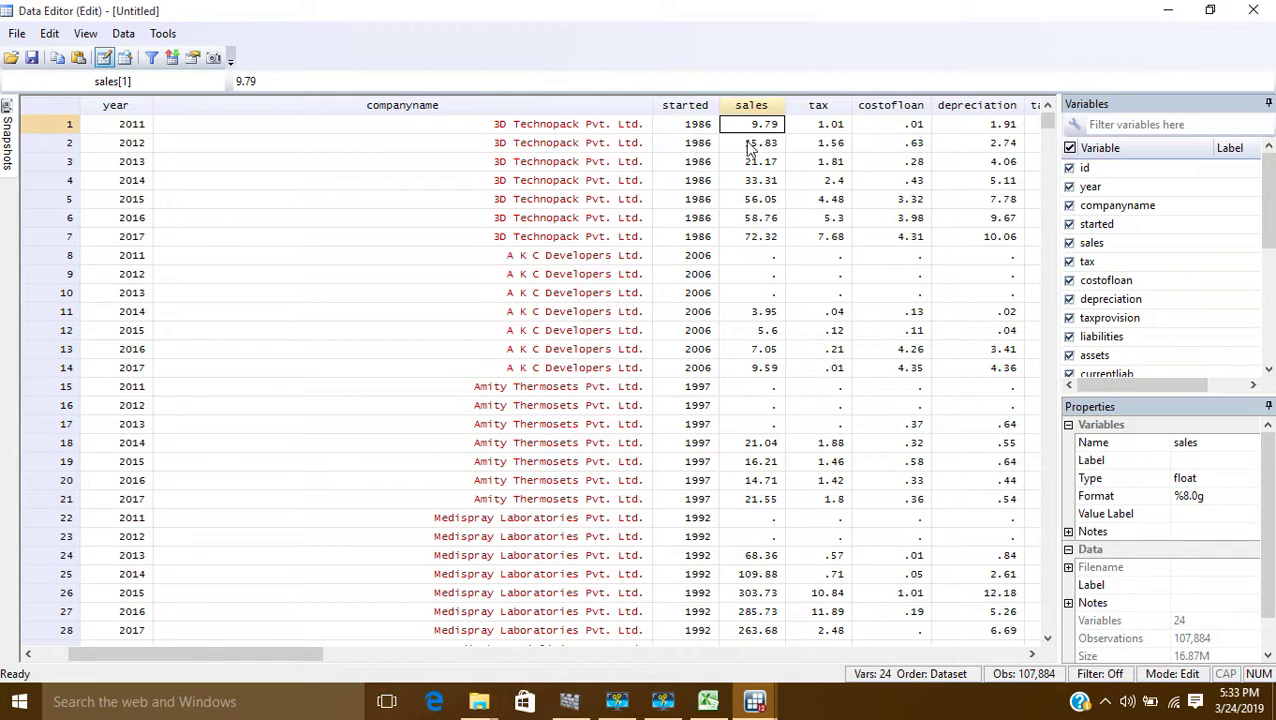
click(755, 145)
click(752, 163)
click(755, 182)
click(756, 199)
click(757, 217)
click(758, 236)
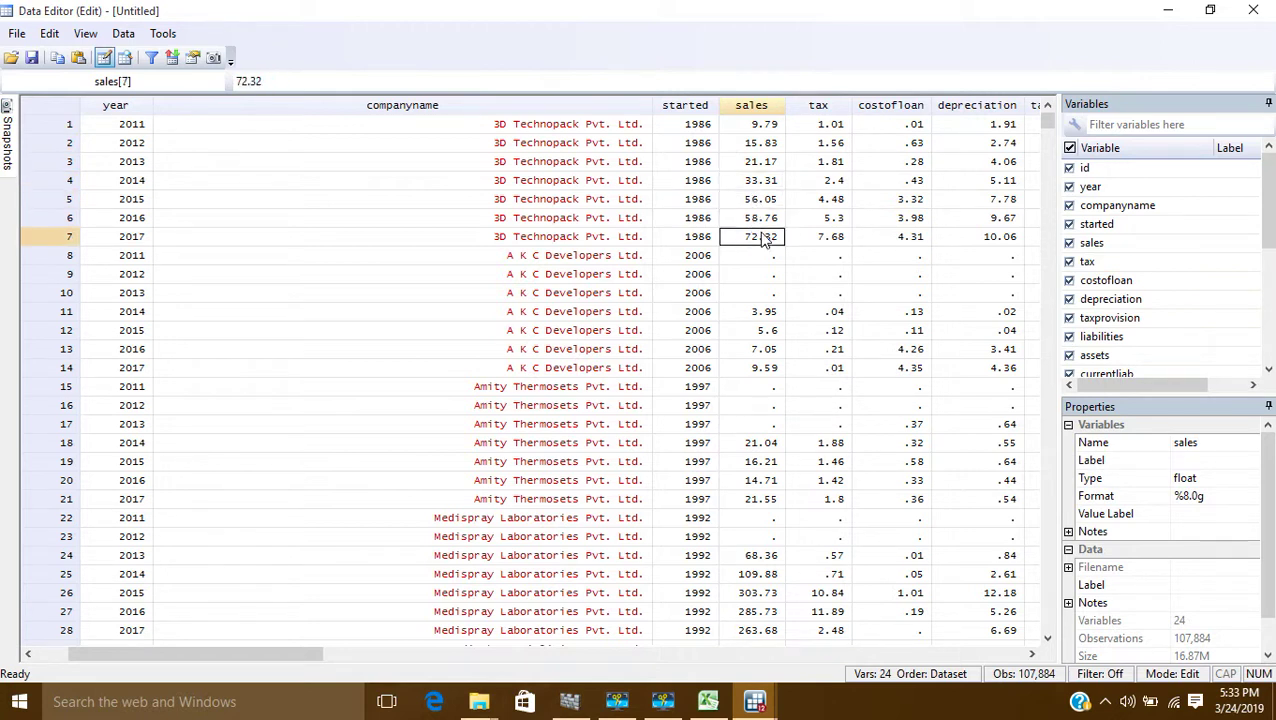
click(756, 258)
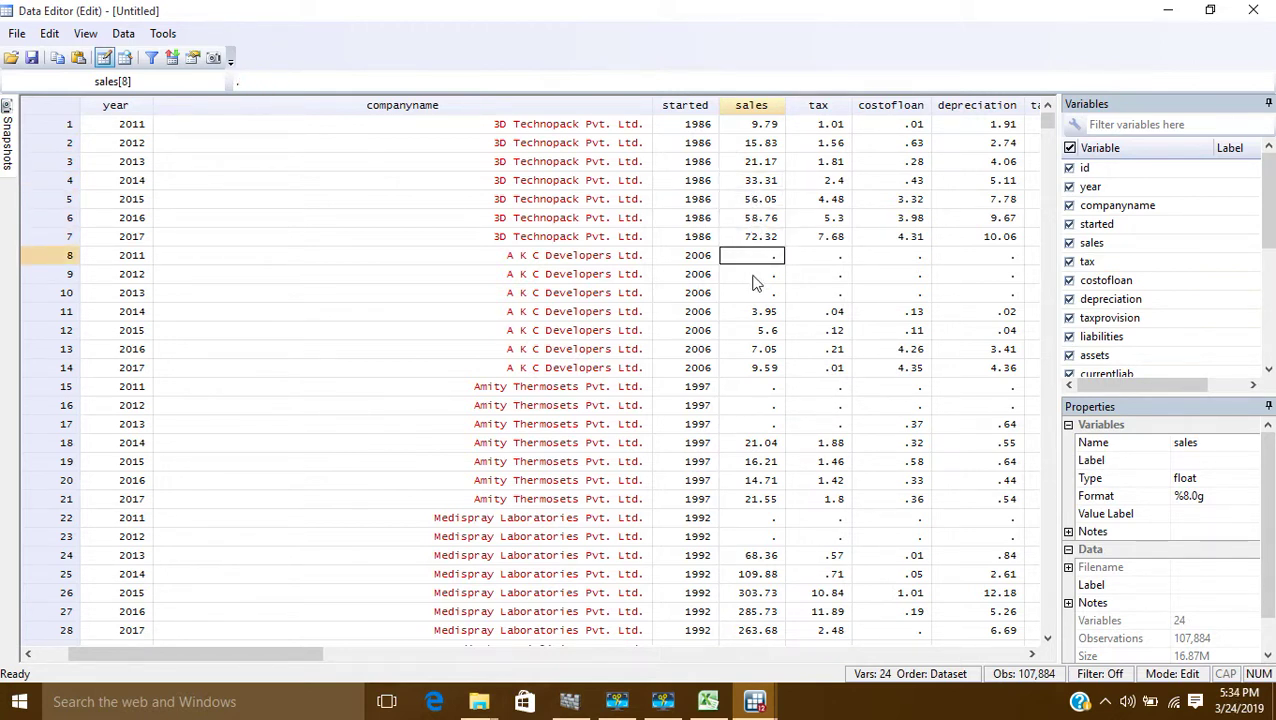
click(755, 275)
click(758, 293)
click(760, 331)
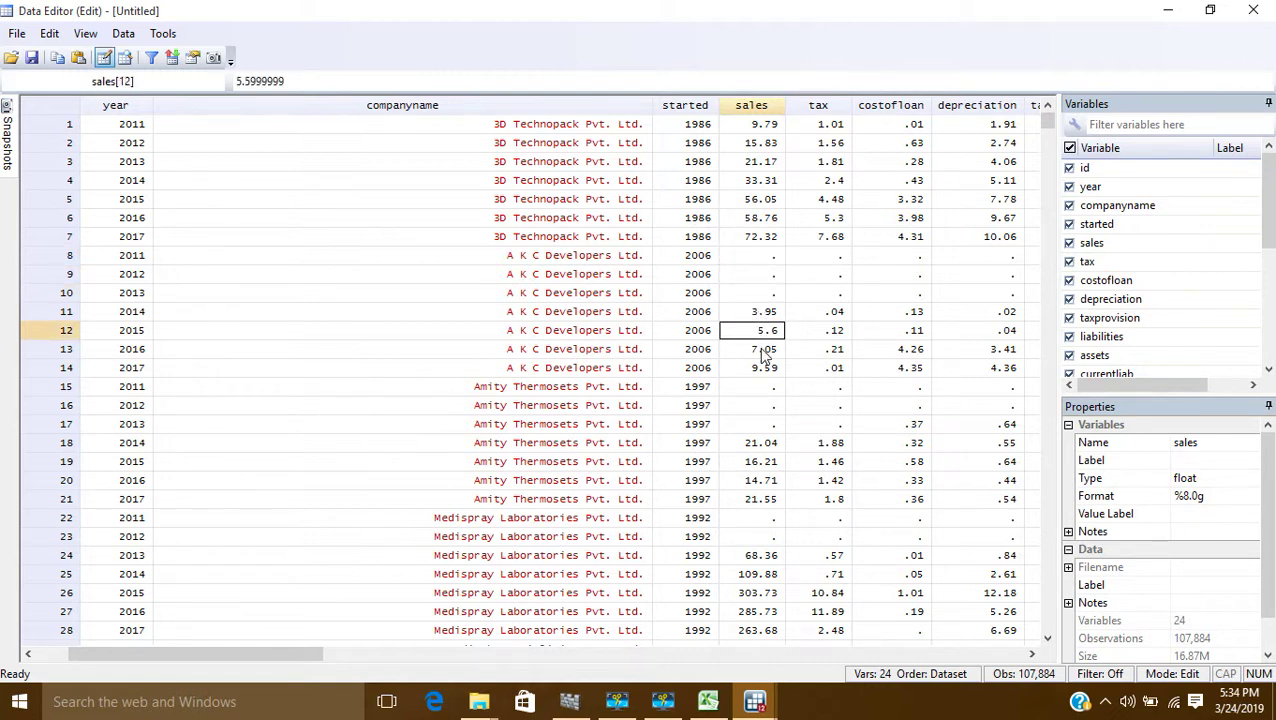
click(761, 388)
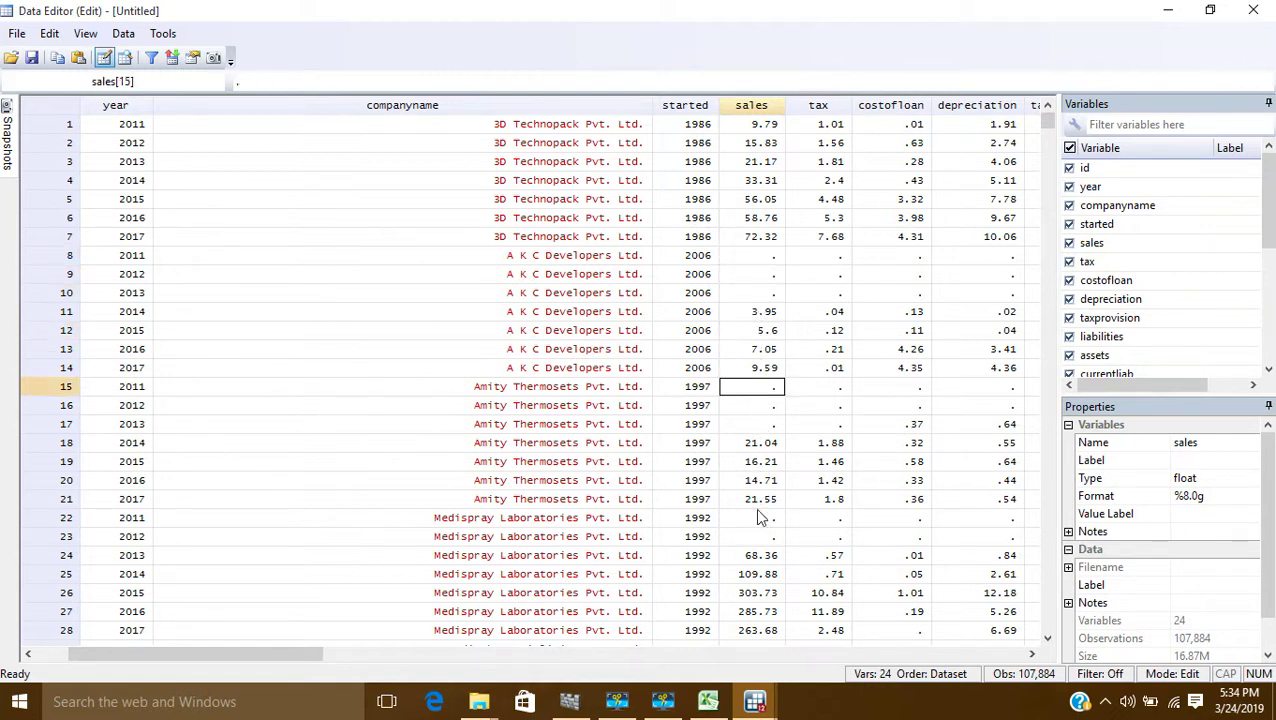
Check the yearly tax values for 3D Technopack and look through the year rows of the following companies
click(823, 125)
key(Down)
key(Down)
key(Down)
key(Down)
key(Down)
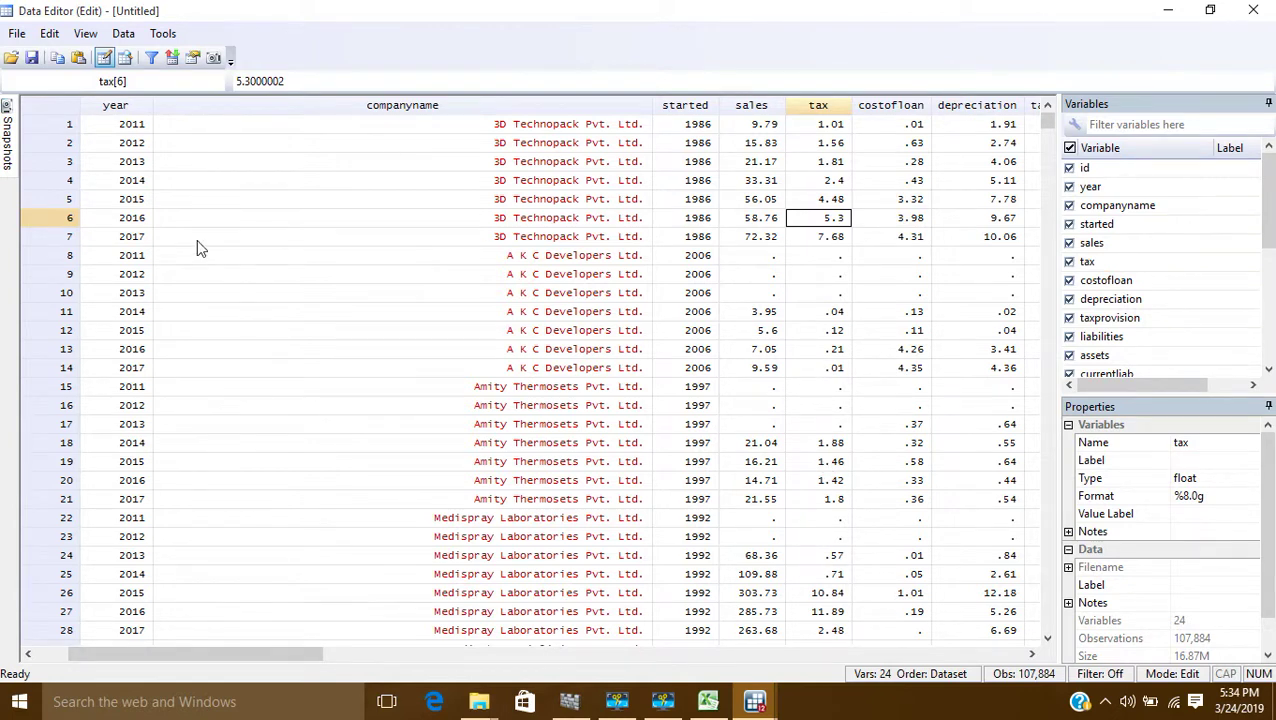
scroll(197, 249, down, 17)
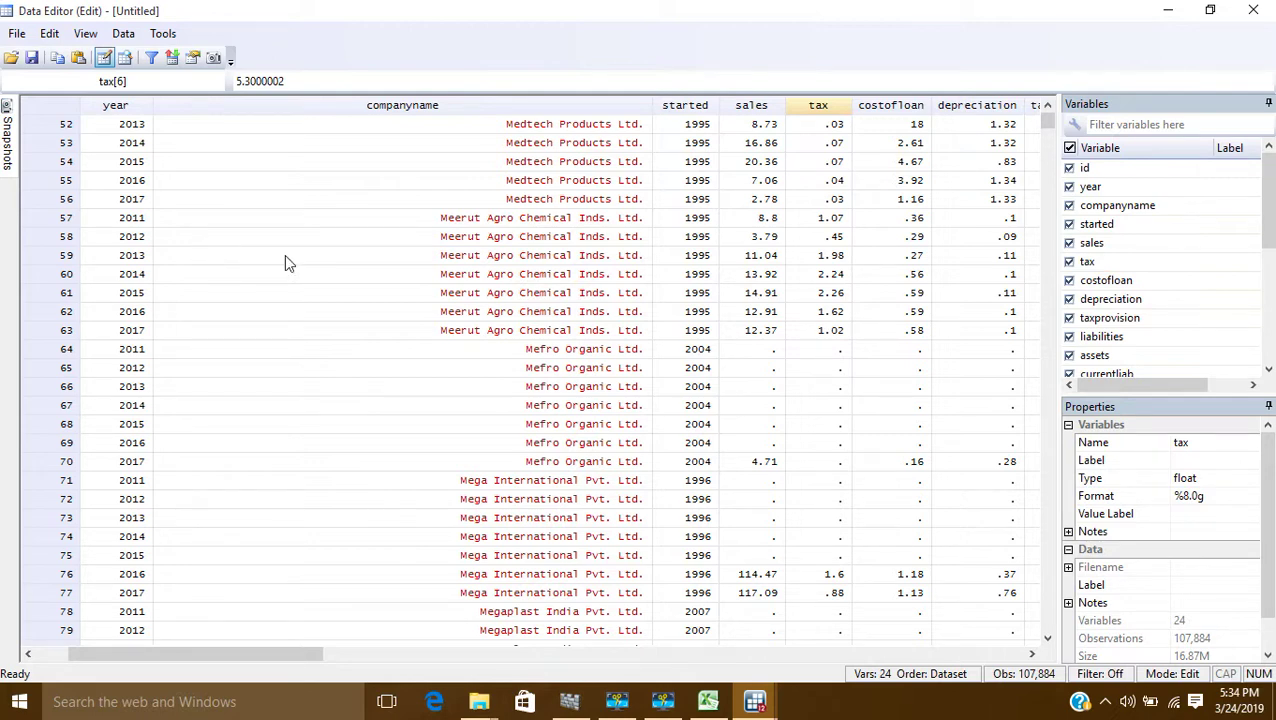
scroll(286, 265, up, 16)
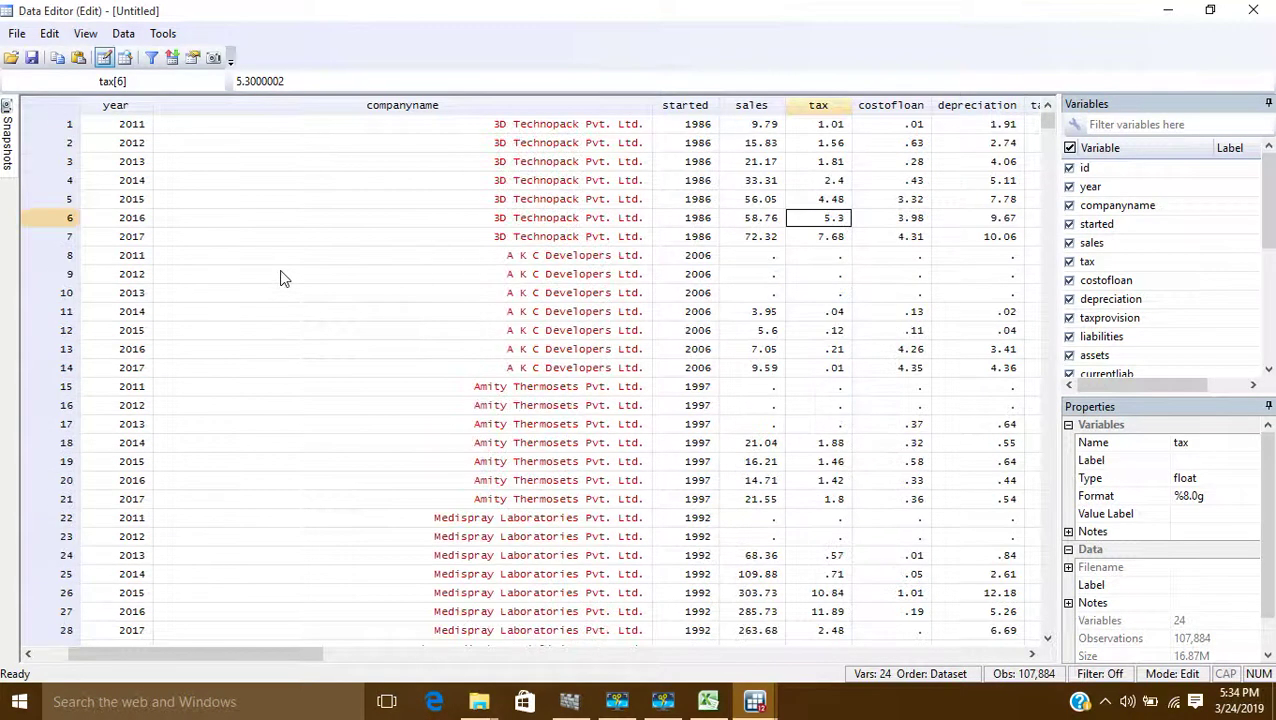